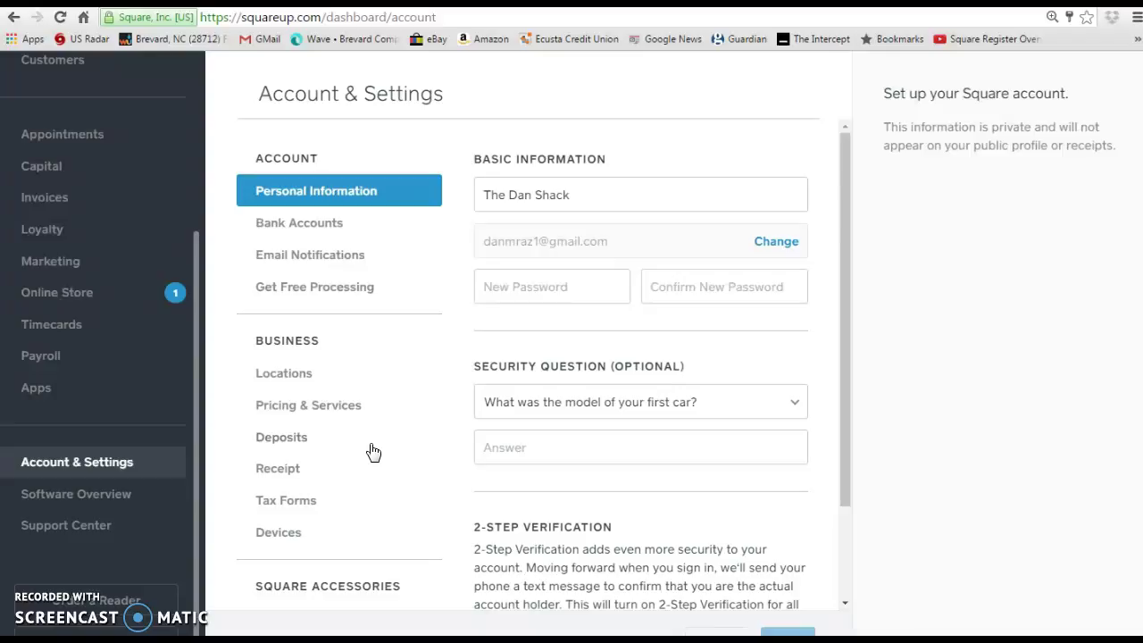
Step: Open the Deposits settings of the business account and review the deposit schedule down to the Instant Deposit section
{"action": "left_click", "coordinate": [82, 461]}
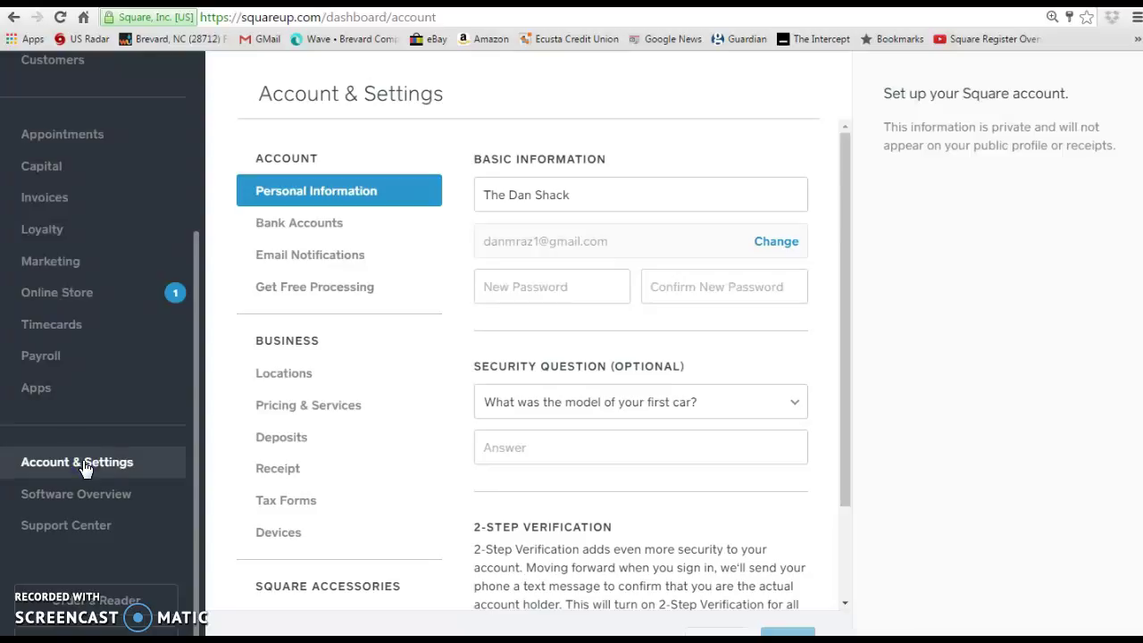
{"action": "left_click", "coordinate": [294, 444]}
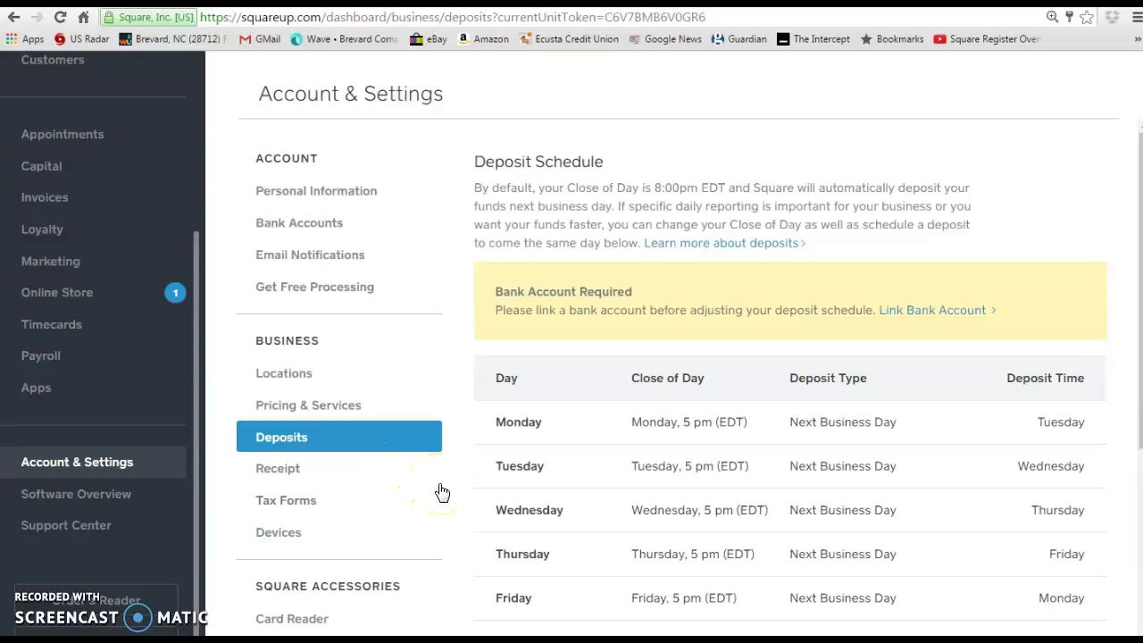
{"action": "scroll", "coordinate": [442, 494], "scroll_direction": "down", "scroll_amount": 3}
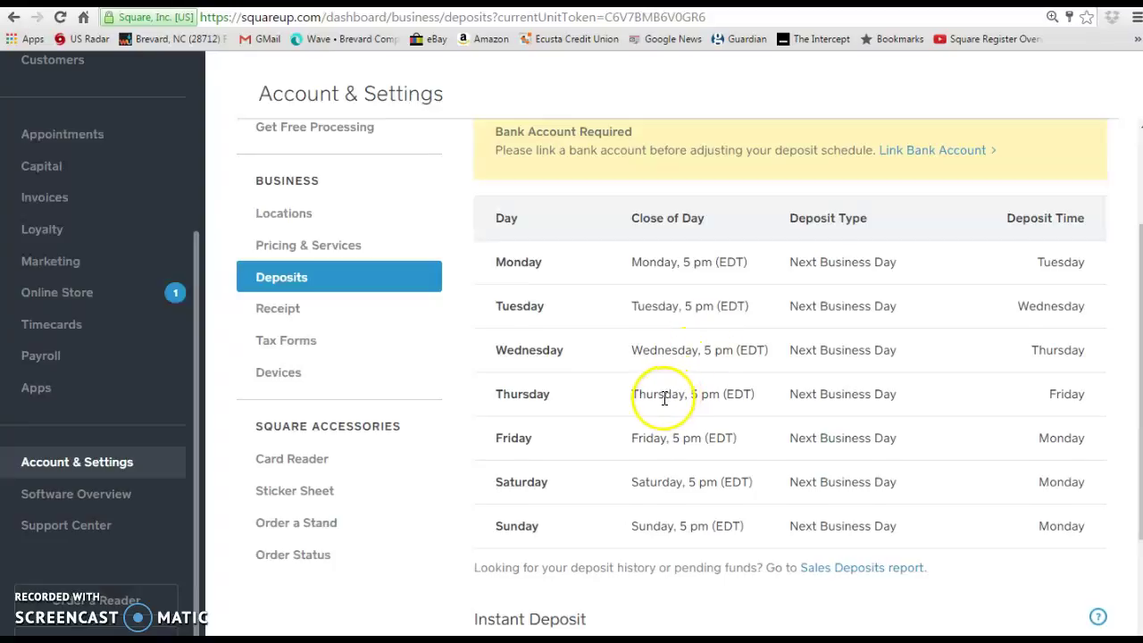
{"action": "scroll", "coordinate": [665, 407], "scroll_direction": "down", "scroll_amount": 2}
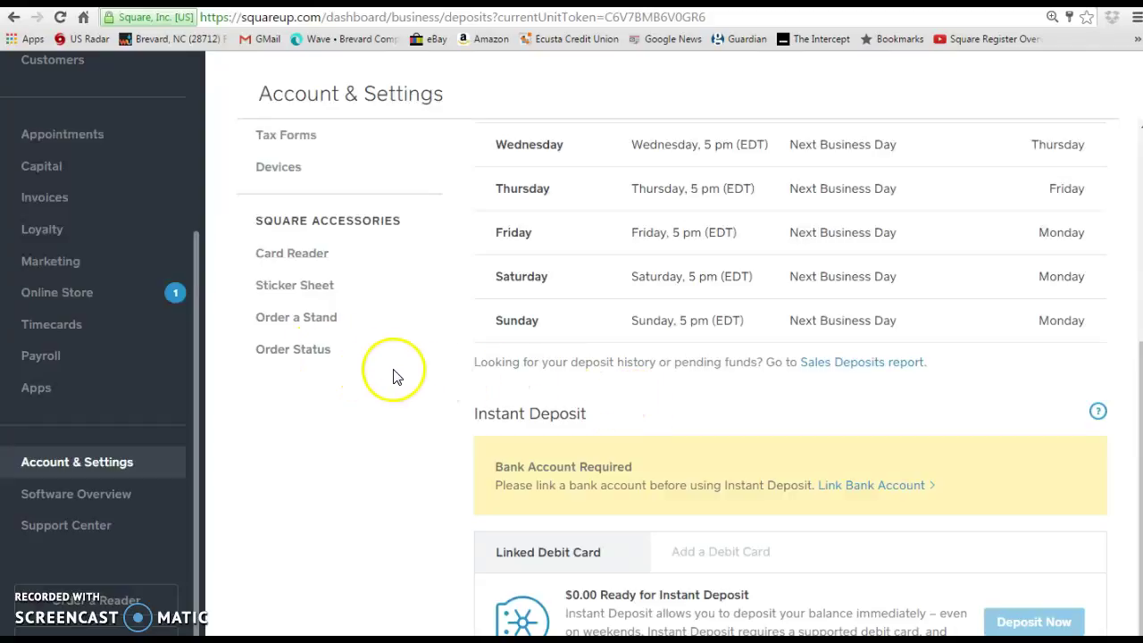
Step: Open the Software Overview page and look through the business tools presented there, from Invoices to Dashboard
{"action": "left_click", "coordinate": [118, 500]}
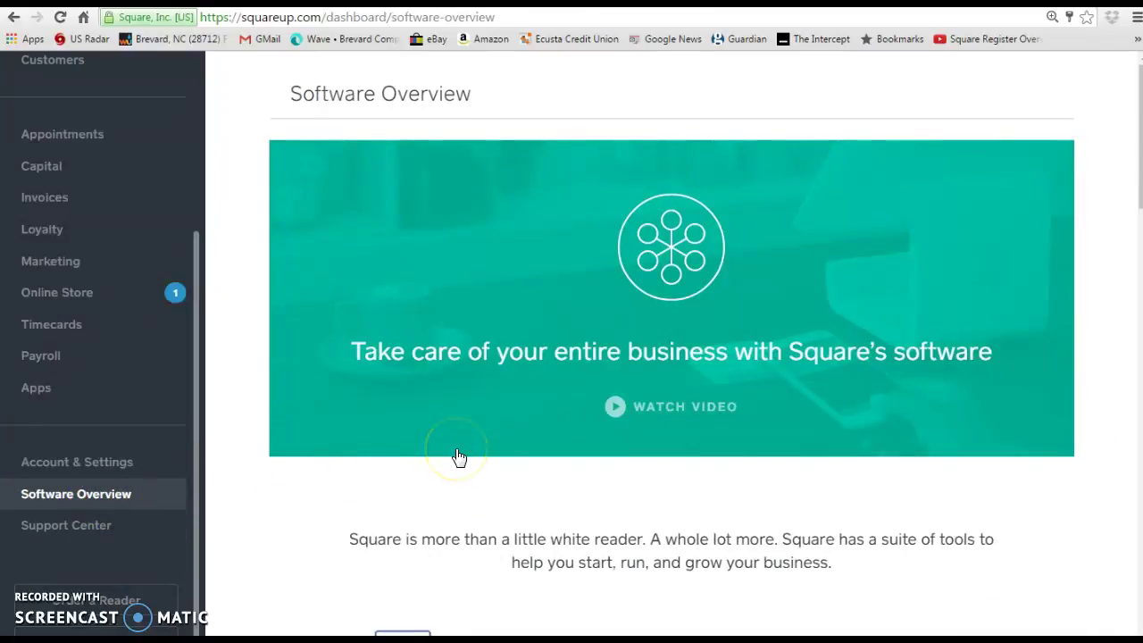
{"action": "scroll", "coordinate": [442, 460], "scroll_direction": "down", "scroll_amount": 3}
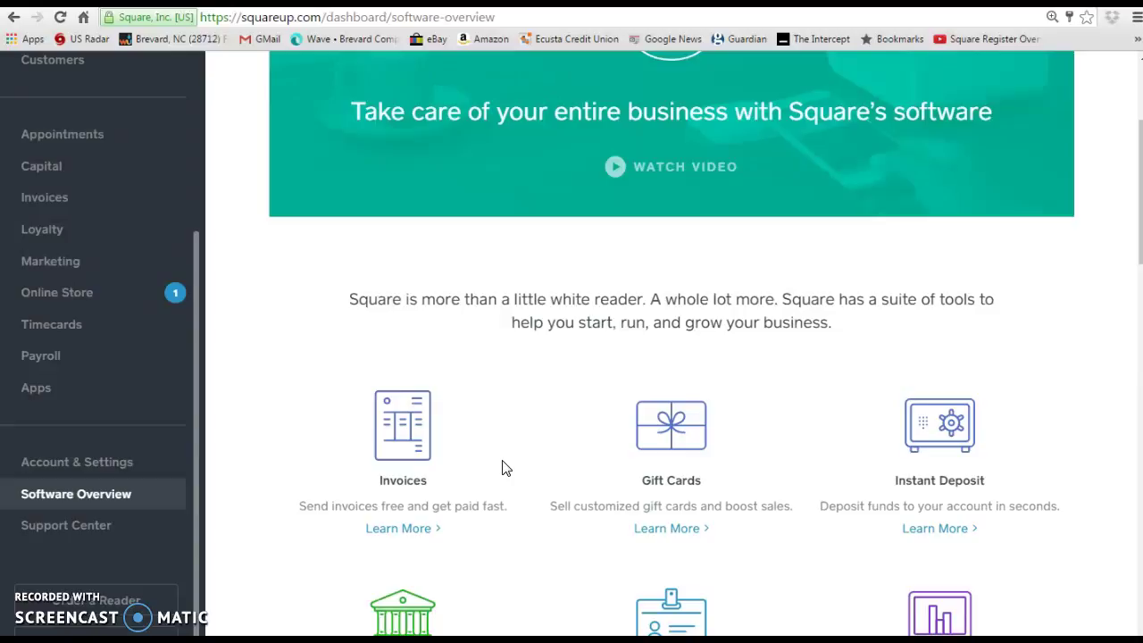
{"action": "scroll", "coordinate": [503, 470], "scroll_direction": "down", "scroll_amount": 2}
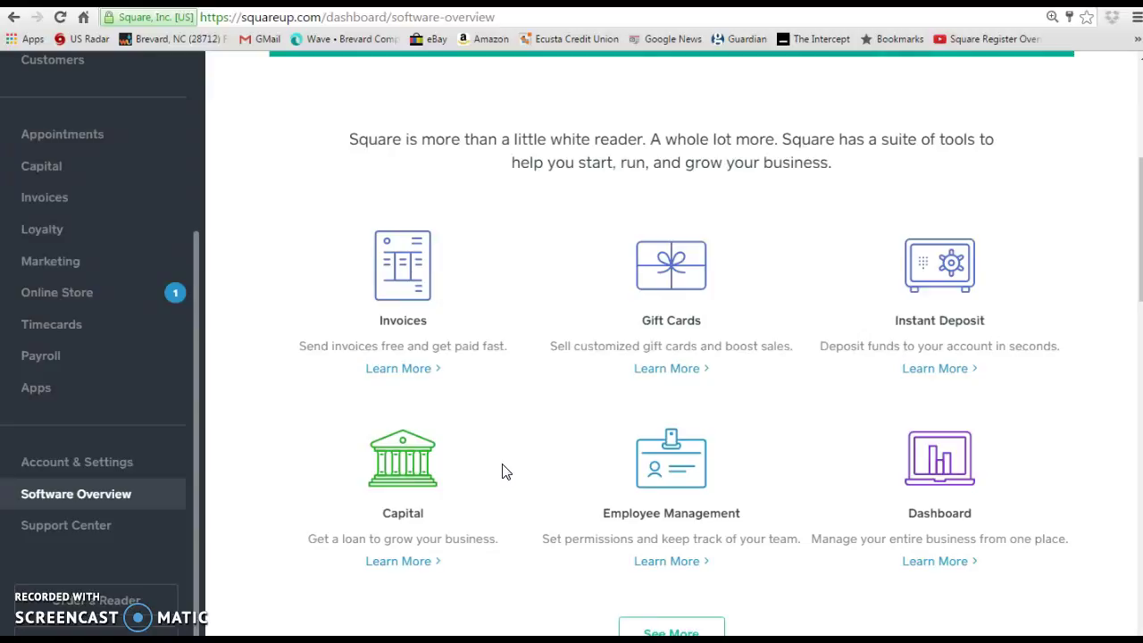
Step: Search the Support Center for "how do i login in to the dashboard" and look over the suggested articles and popular topics
{"action": "left_click", "coordinate": [85, 526]}
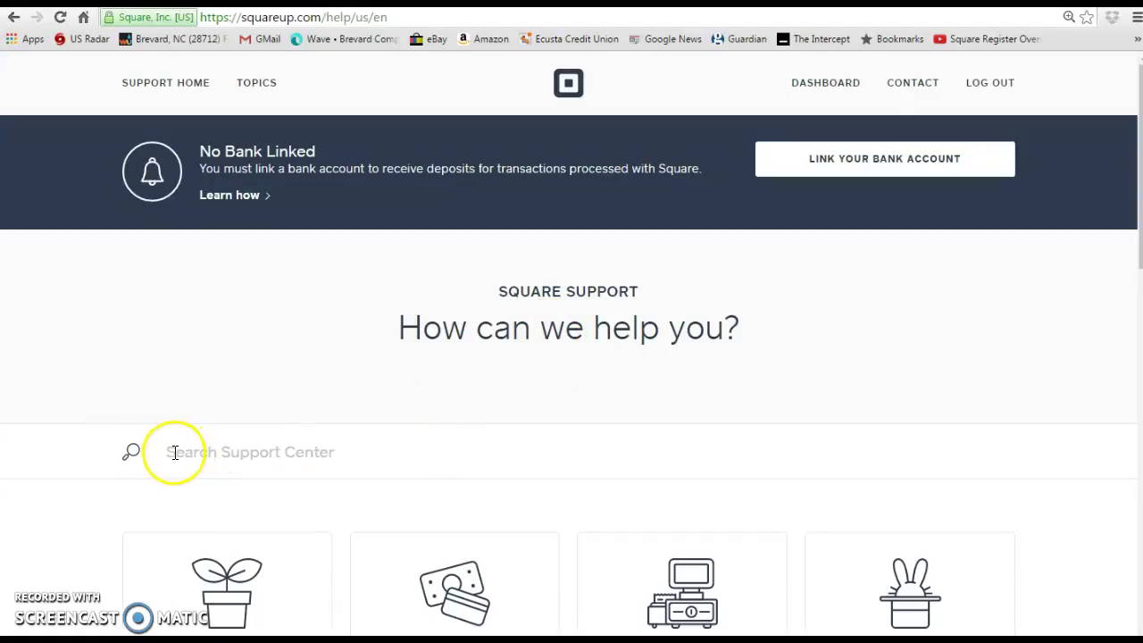
{"action": "left_click", "coordinate": [373, 442]}
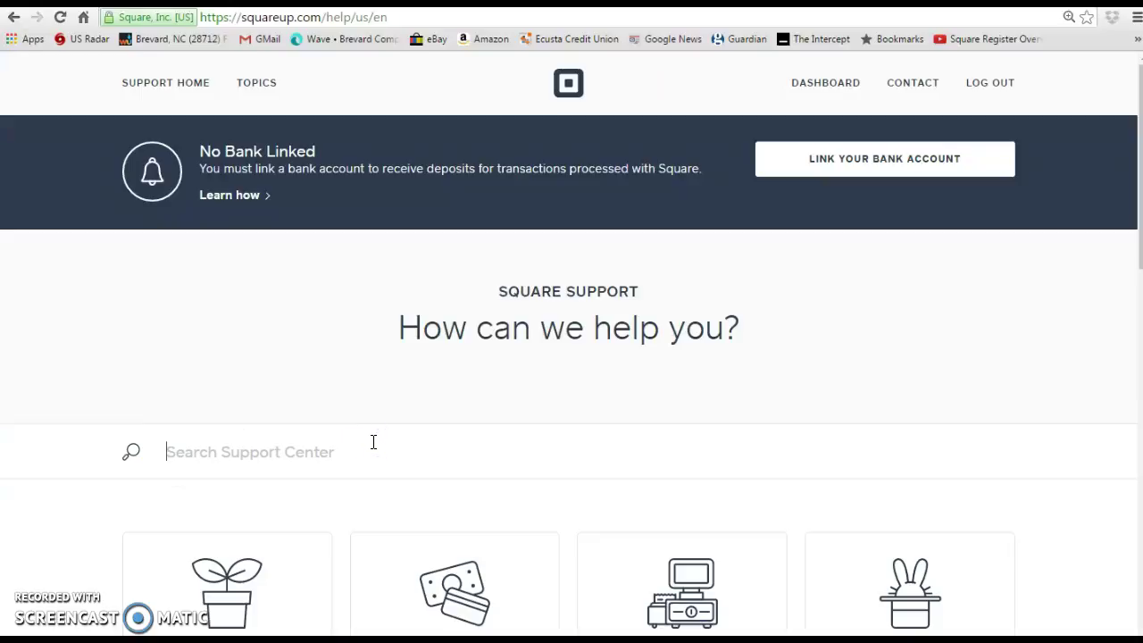
{"action": "type", "text": "how do i login to"}
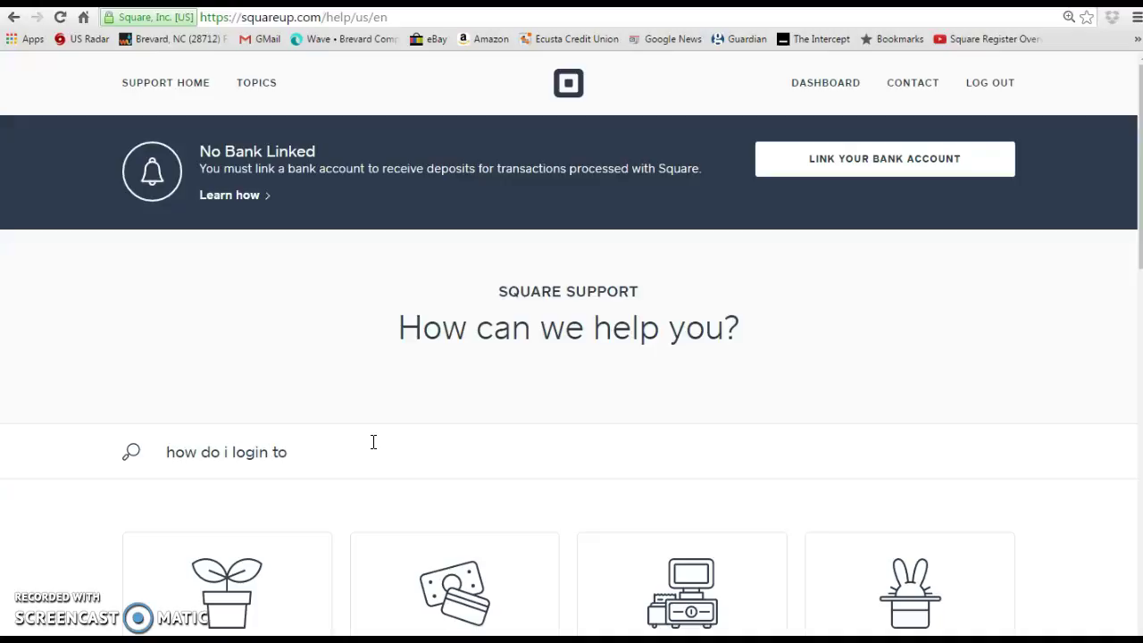
{"action": "key", "text": "BackSpace"}
{"action": "key", "text": "BackSpace"}
{"action": "type", "text": "in to the"}
{"action": "key", "text": "BackSpace"}
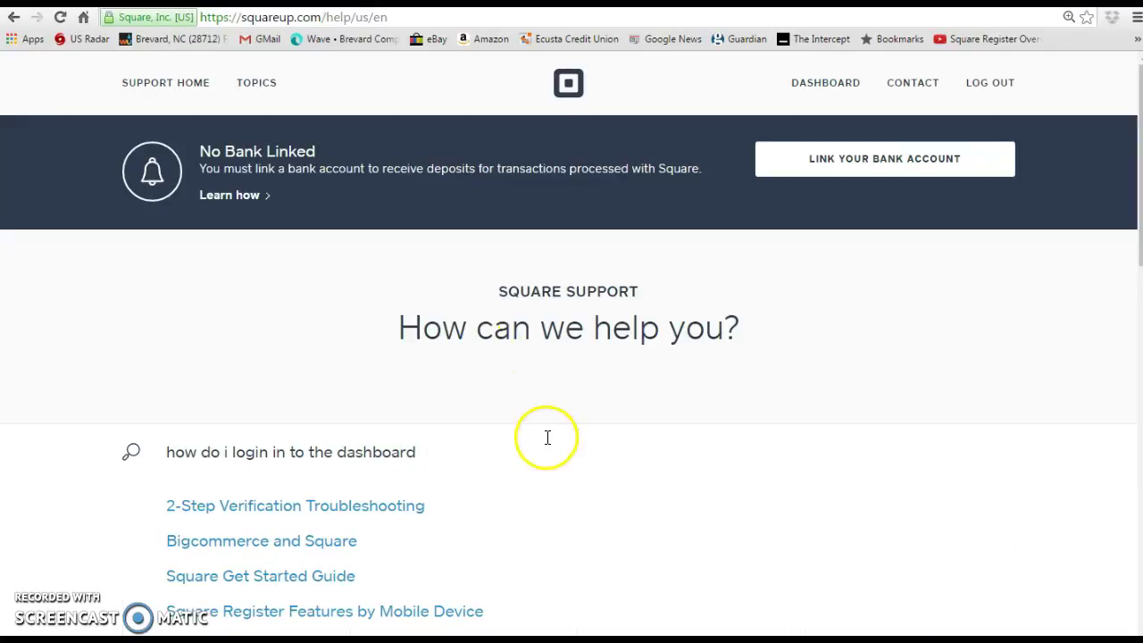
{"action": "scroll", "coordinate": [575, 492], "scroll_direction": "down", "scroll_amount": 2}
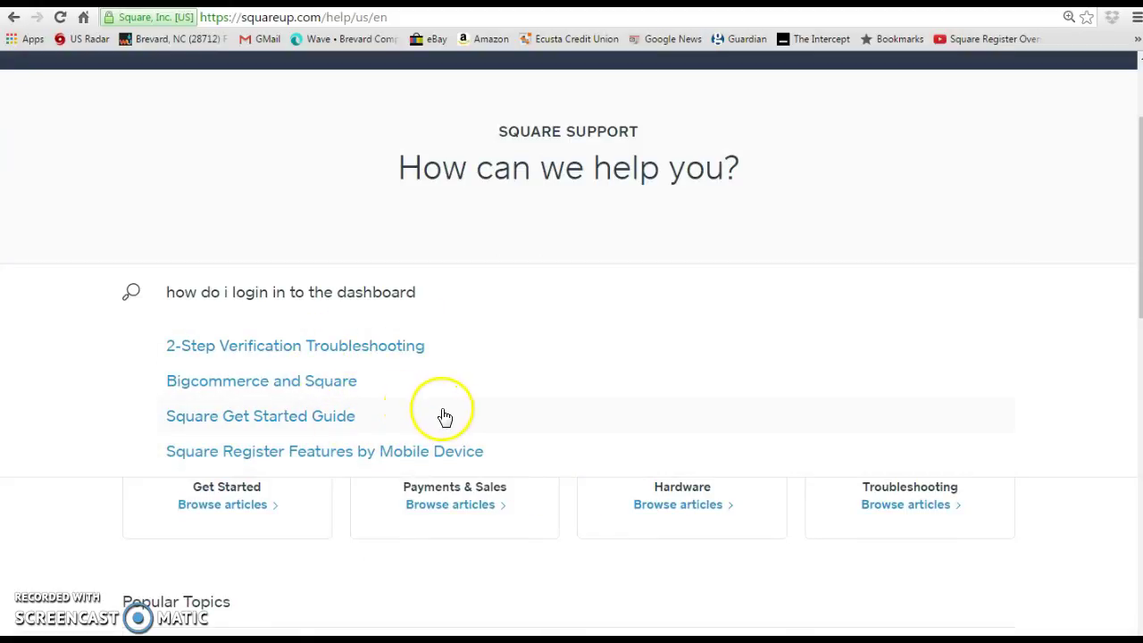
{"action": "scroll", "coordinate": [312, 576], "scroll_direction": "down", "scroll_amount": 2}
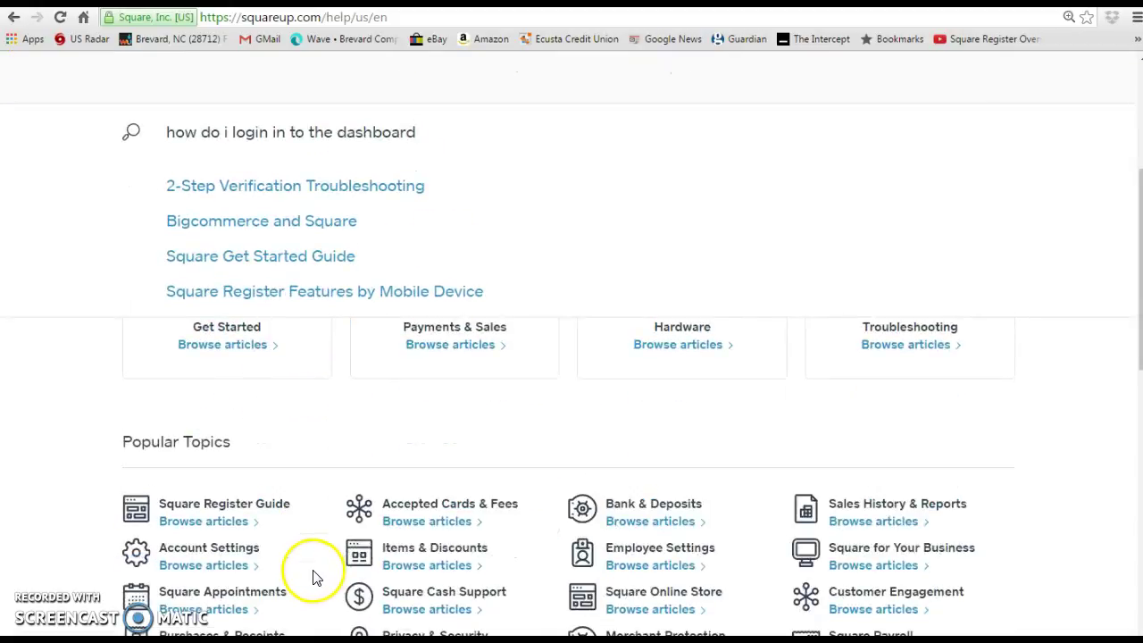
{"action": "scroll", "coordinate": [393, 525], "scroll_direction": "down", "scroll_amount": 1}
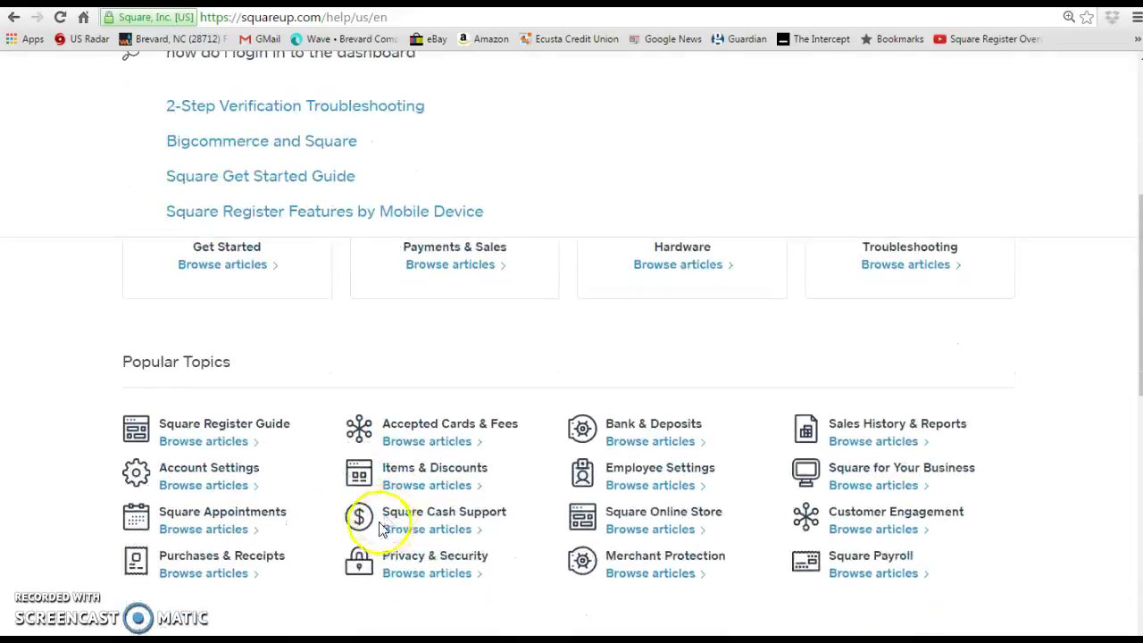
{"action": "scroll", "coordinate": [538, 466], "scroll_direction": "up", "scroll_amount": 5}
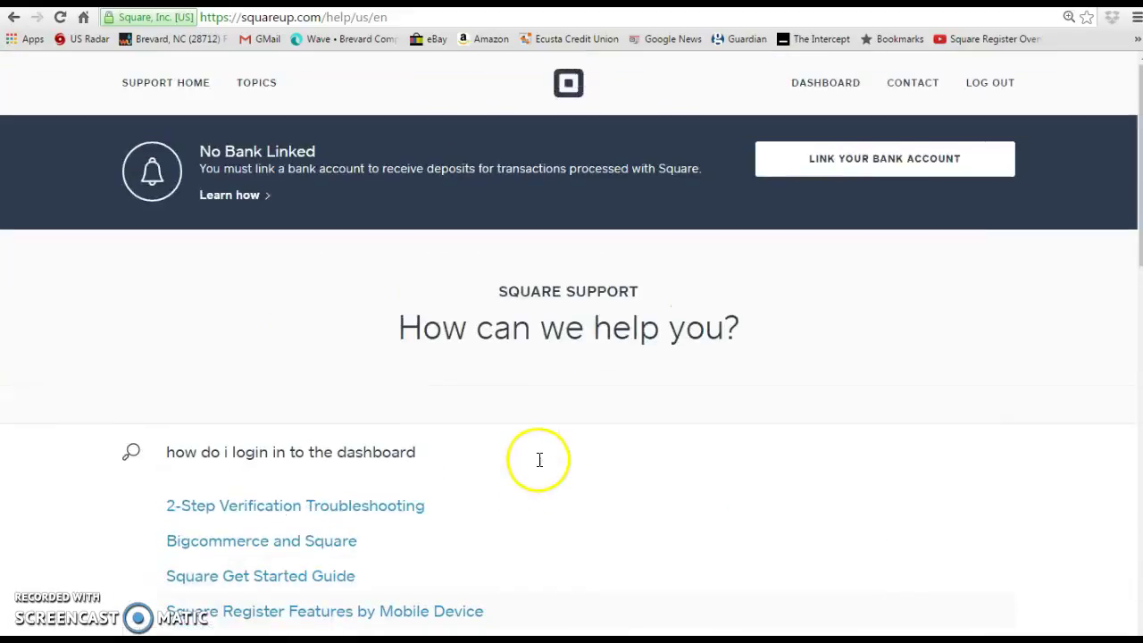
Step: Open the support site's Contact Us page and review the full list of self-service options
{"action": "left_click", "coordinate": [916, 85]}
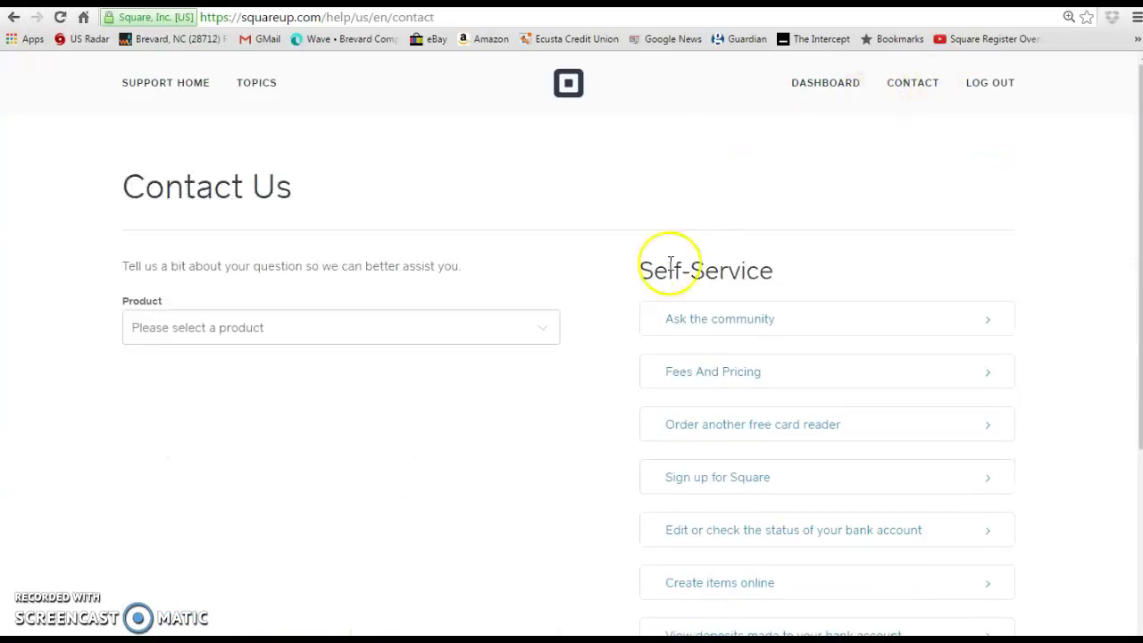
{"action": "scroll", "coordinate": [546, 471], "scroll_direction": "down", "scroll_amount": 2}
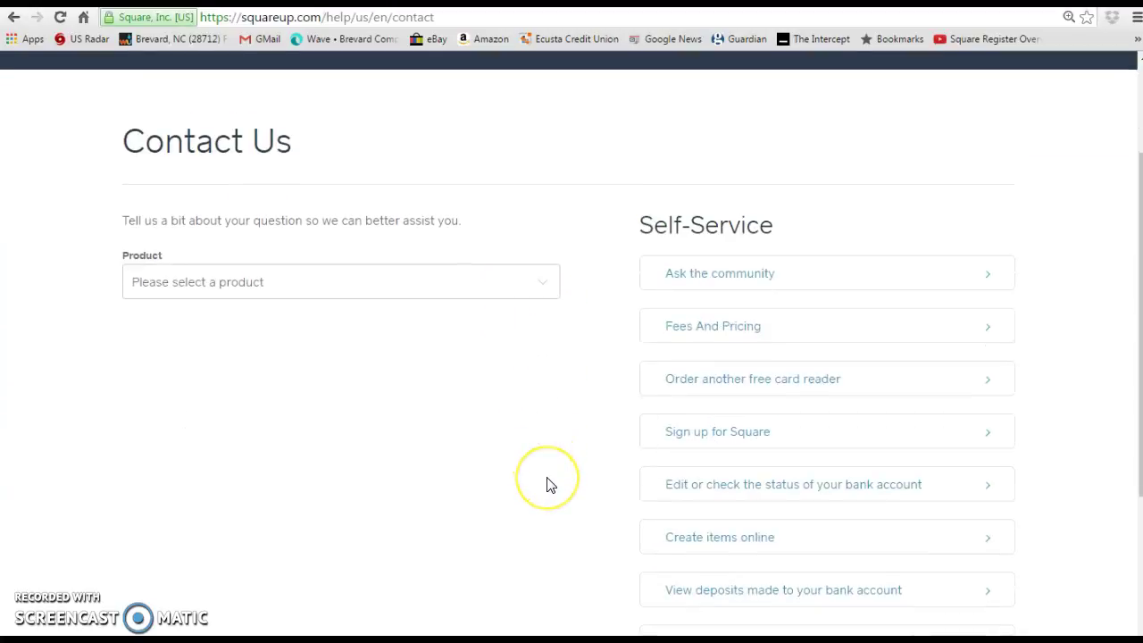
{"action": "scroll", "coordinate": [546, 484], "scroll_direction": "down", "scroll_amount": 3}
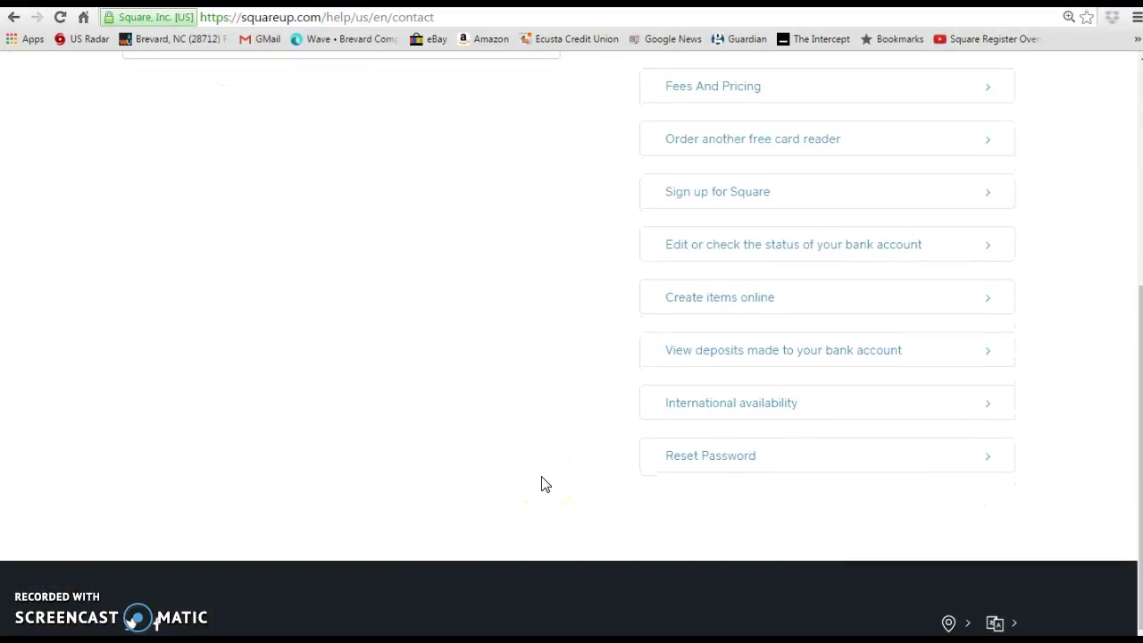
{"action": "scroll", "coordinate": [546, 484], "scroll_direction": "up", "scroll_amount": 2}
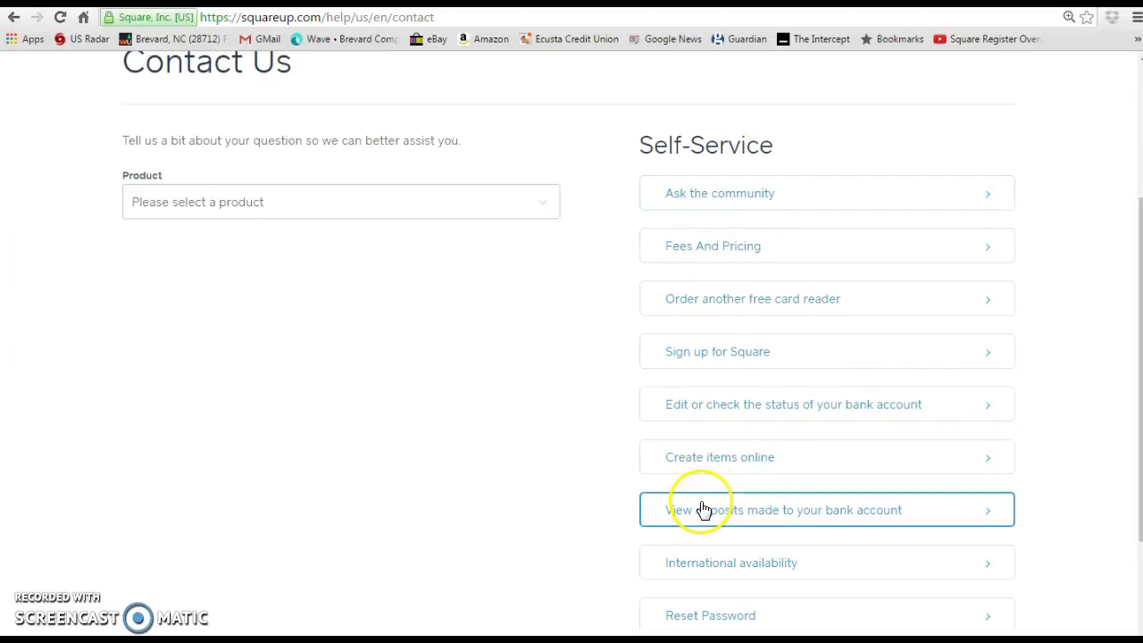
{"action": "scroll", "coordinate": [570, 404], "scroll_direction": "up", "scroll_amount": 2}
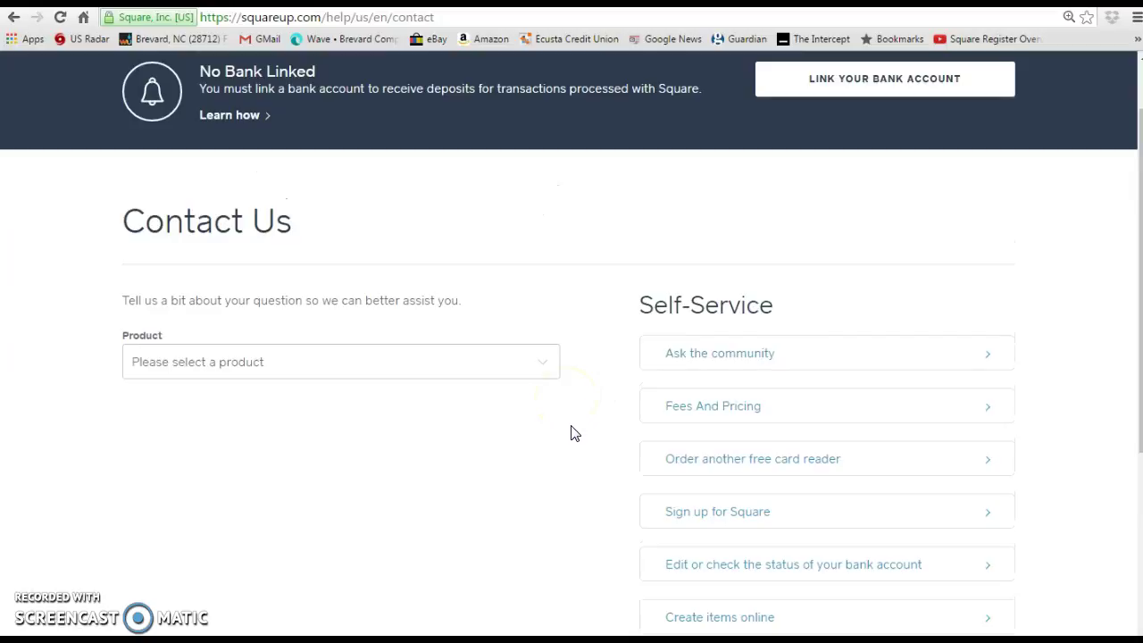
{"action": "scroll", "coordinate": [574, 437], "scroll_direction": "down", "scroll_amount": 3}
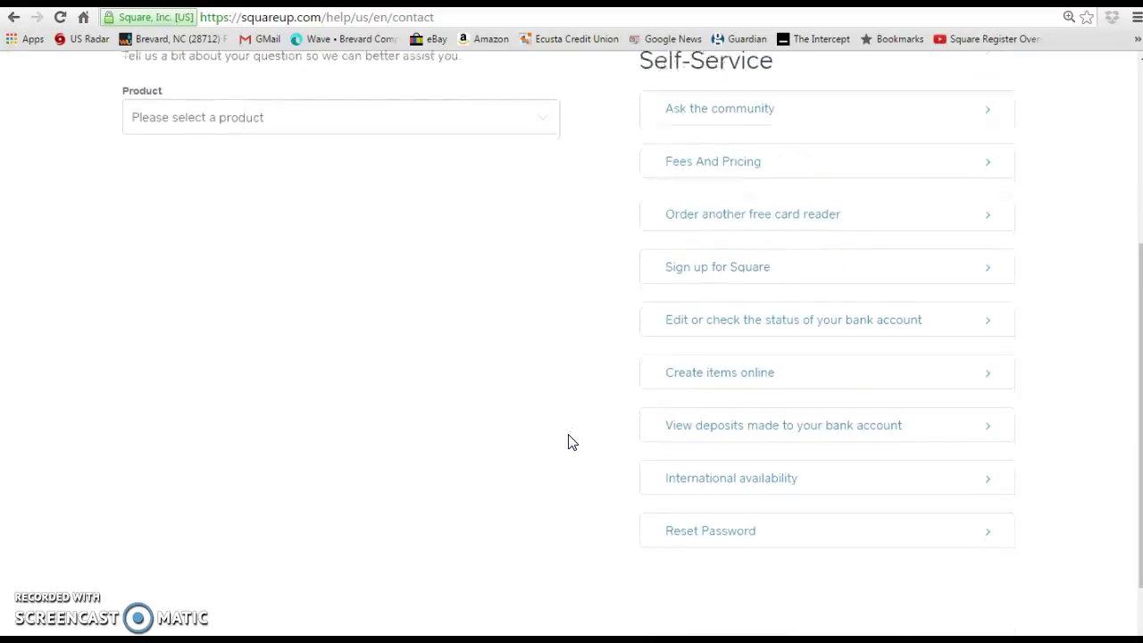
{"action": "scroll", "coordinate": [572, 442], "scroll_direction": "down", "scroll_amount": 2}
{"action": "scroll", "coordinate": [572, 438], "scroll_direction": "up", "scroll_amount": 5}
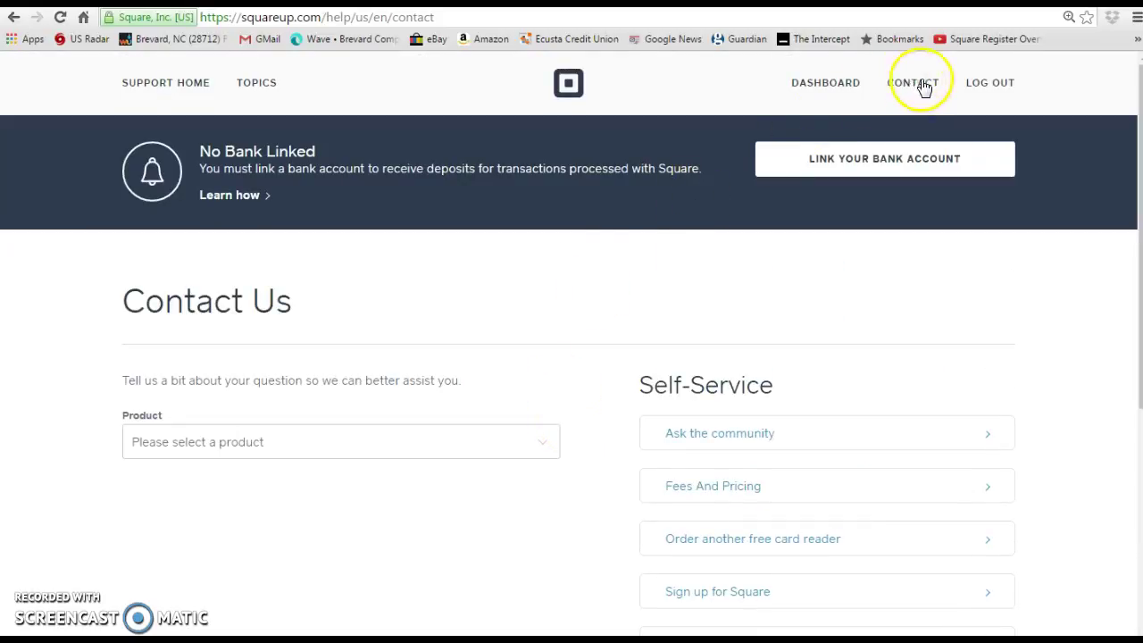
Step: Return to the support home page and examine its popular topics, frequently asked questions and community forum section
{"action": "left_click", "coordinate": [183, 89]}
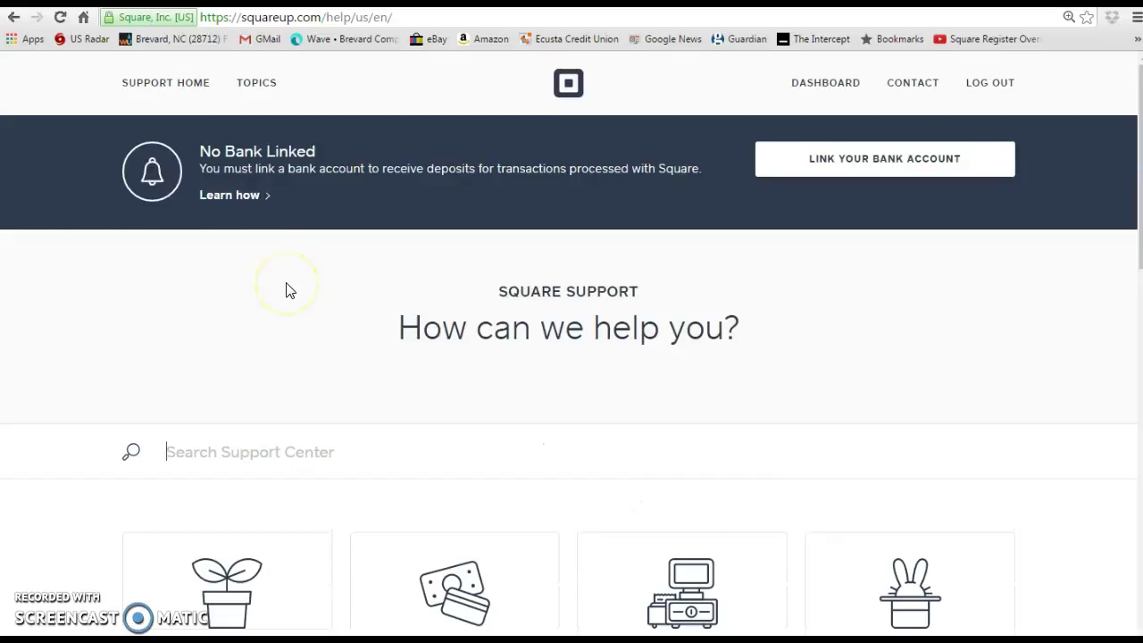
{"action": "scroll", "coordinate": [286, 290], "scroll_direction": "down", "scroll_amount": 2}
{"action": "scroll", "coordinate": [291, 294], "scroll_direction": "down", "scroll_amount": 4}
{"action": "scroll", "coordinate": [289, 299], "scroll_direction": "down", "scroll_amount": 2}
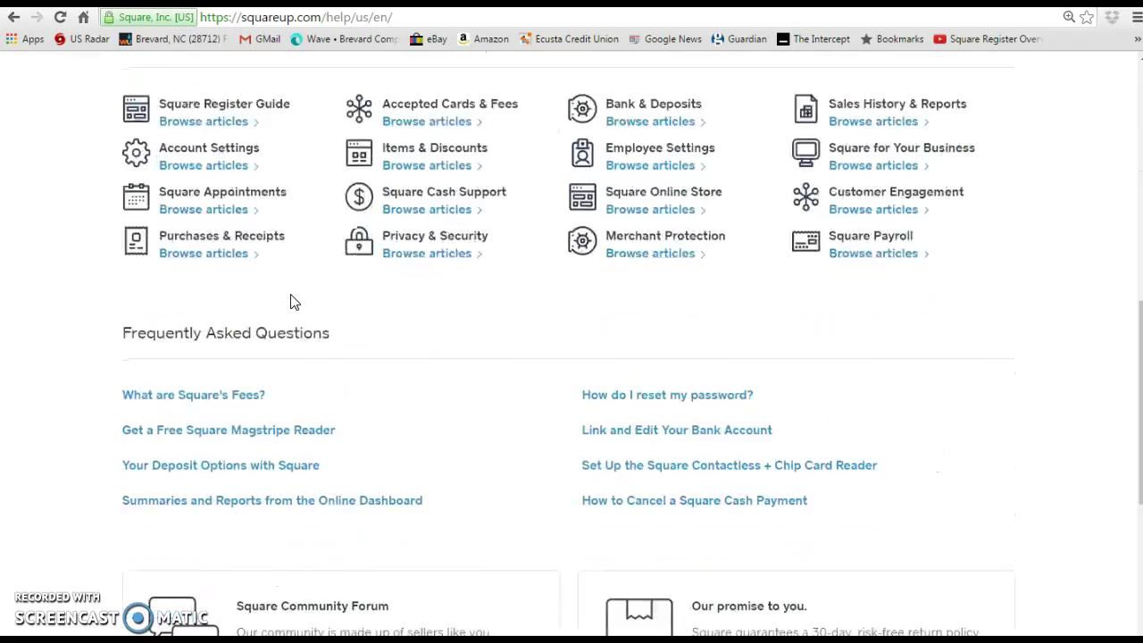
{"action": "scroll", "coordinate": [293, 302], "scroll_direction": "down", "scroll_amount": 3}
{"action": "scroll", "coordinate": [295, 305], "scroll_direction": "down", "scroll_amount": 1}
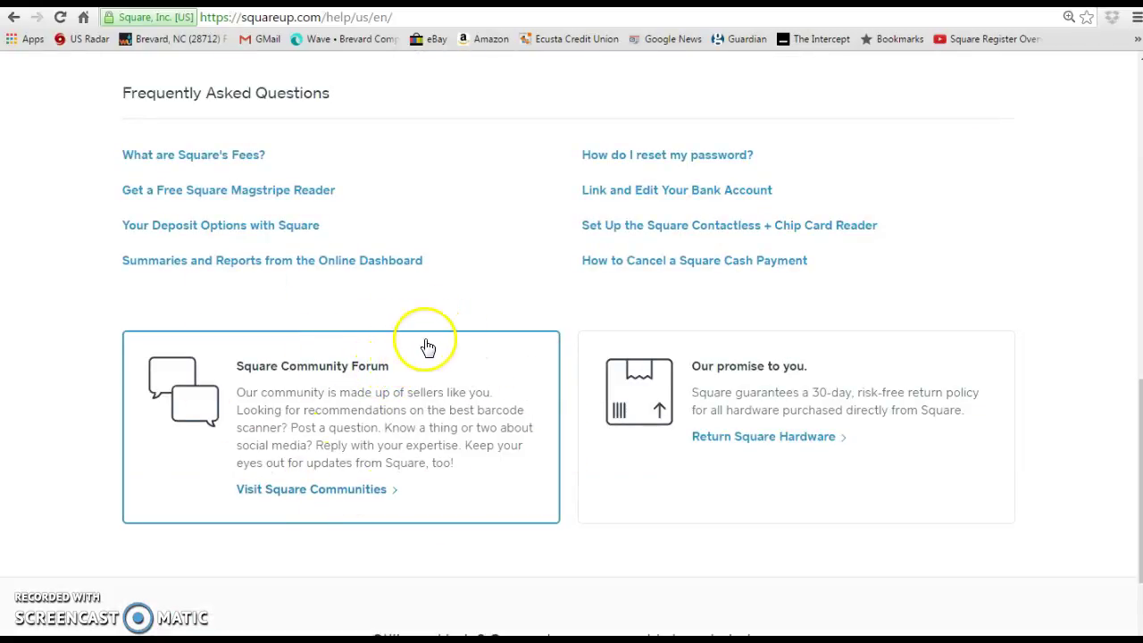
{"action": "scroll", "coordinate": [464, 318], "scroll_direction": "up", "scroll_amount": 2}
{"action": "scroll", "coordinate": [464, 317], "scroll_direction": "up", "scroll_amount": 5}
{"action": "scroll", "coordinate": [464, 317], "scroll_direction": "up", "scroll_amount": 5}
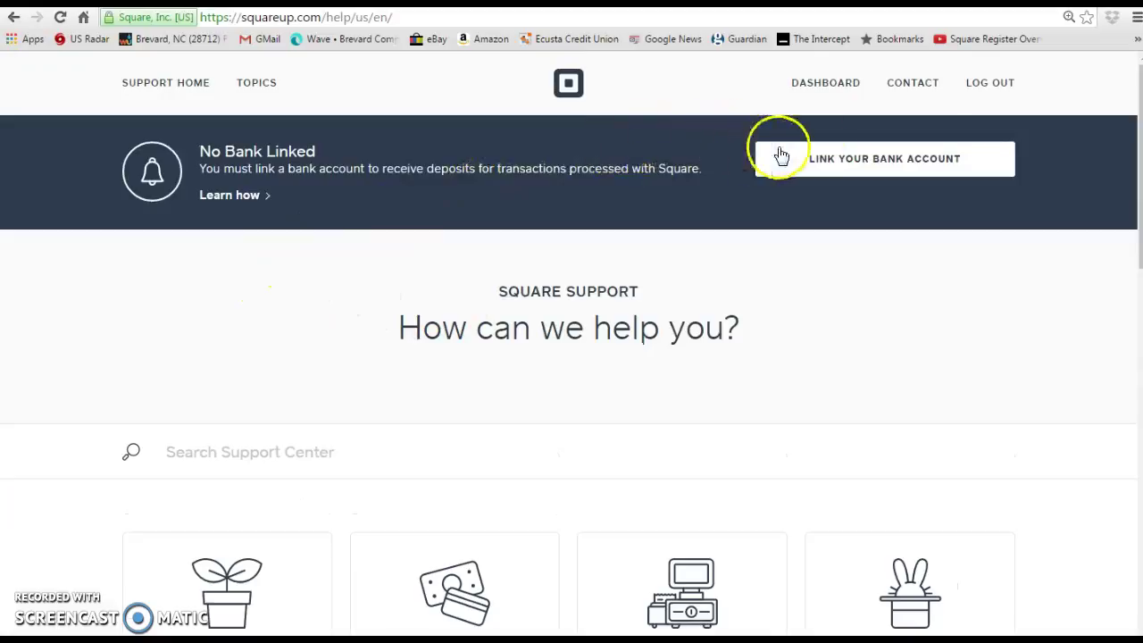
Step: Reopen the Contact Us page and skim its product selection and self-service links once more
{"action": "left_click", "coordinate": [893, 81]}
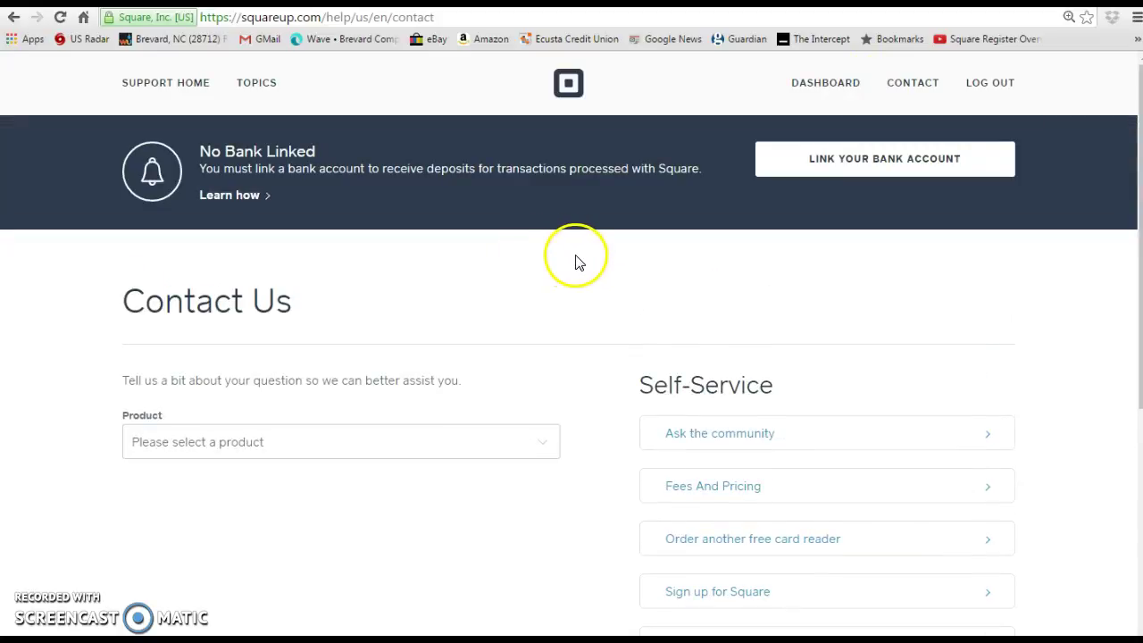
{"action": "scroll", "coordinate": [576, 262], "scroll_direction": "down", "scroll_amount": 3}
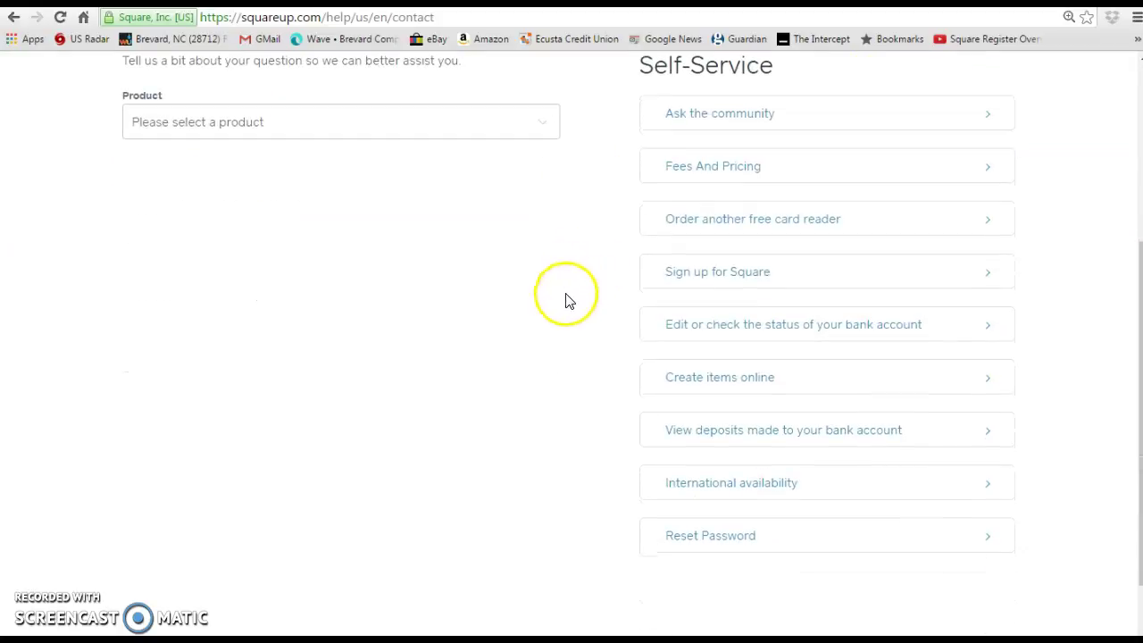
{"action": "scroll", "coordinate": [560, 308], "scroll_direction": "up", "scroll_amount": 3}
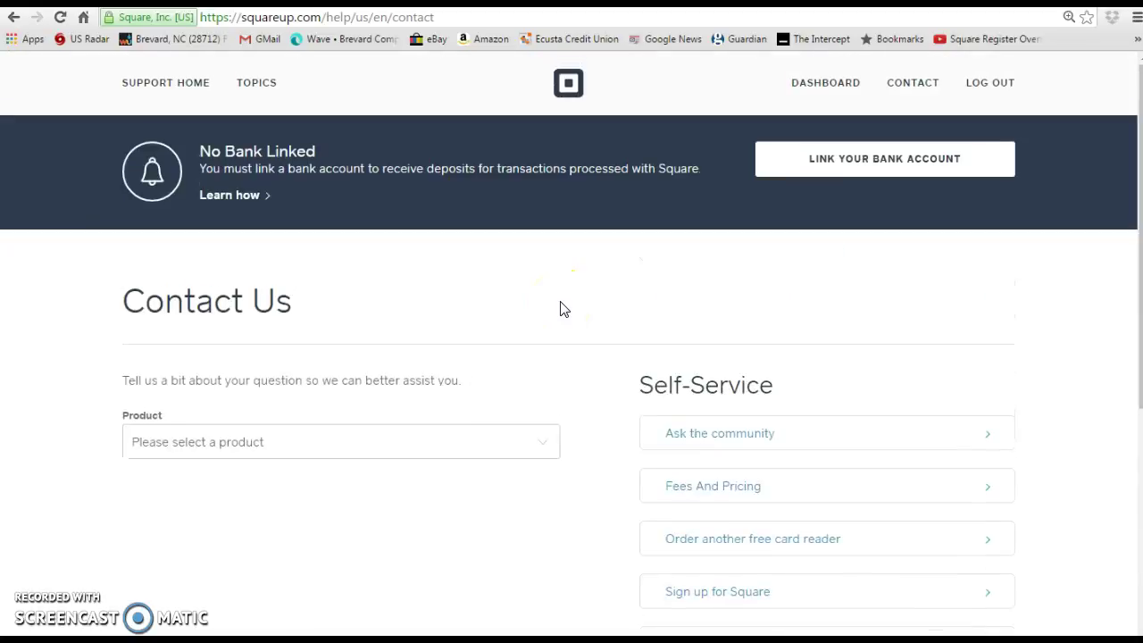
Step: Go back through the visited support pages to the dashboard's Software Overview and look over the whole dashboard navigation list
{"action": "left_click", "coordinate": [13, 17]}
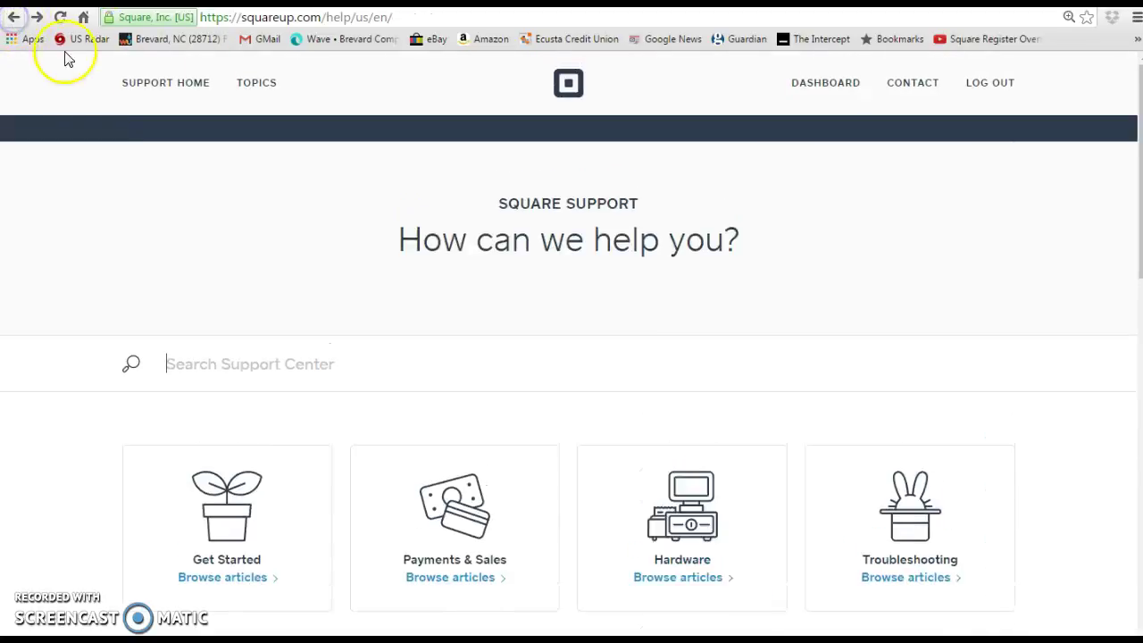
{"action": "left_click", "coordinate": [12, 18]}
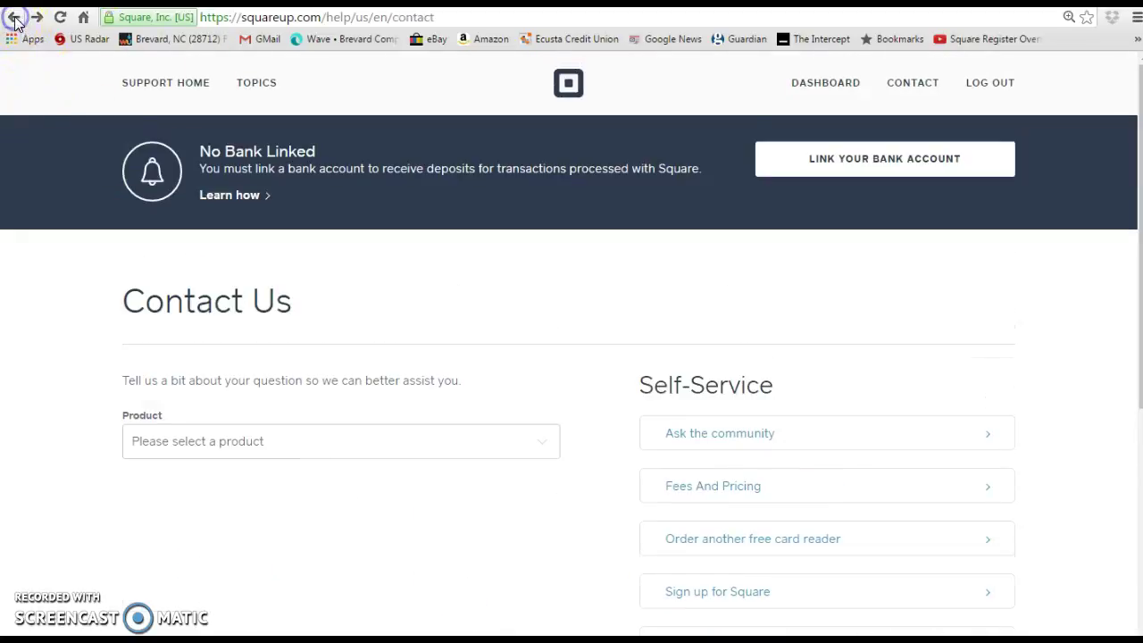
{"action": "left_click", "coordinate": [13, 18]}
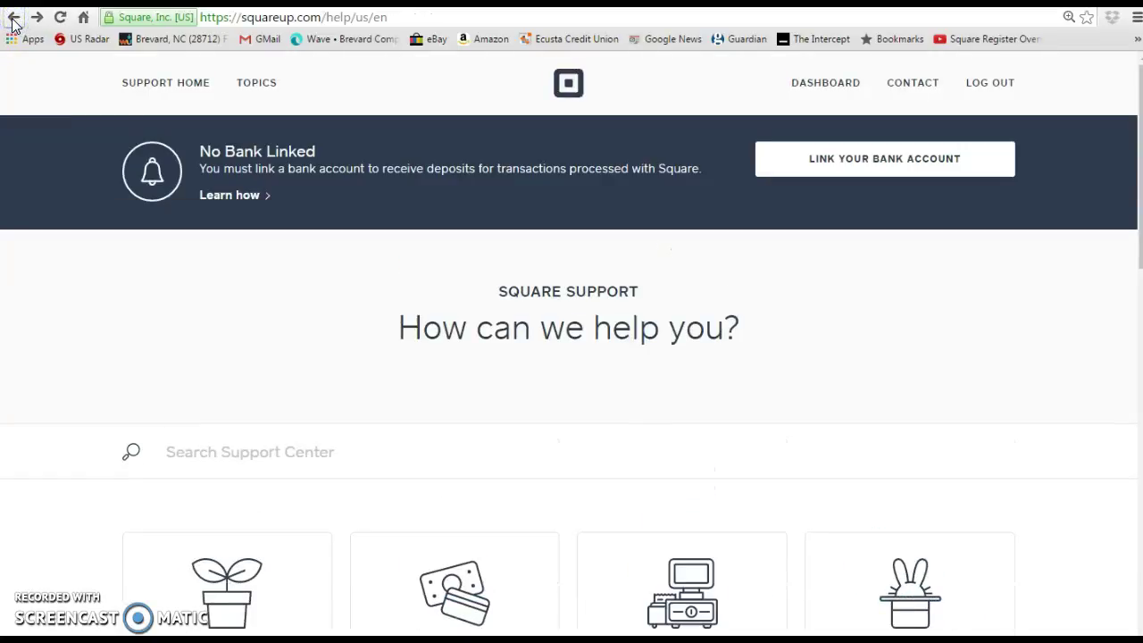
{"action": "left_click", "coordinate": [13, 18]}
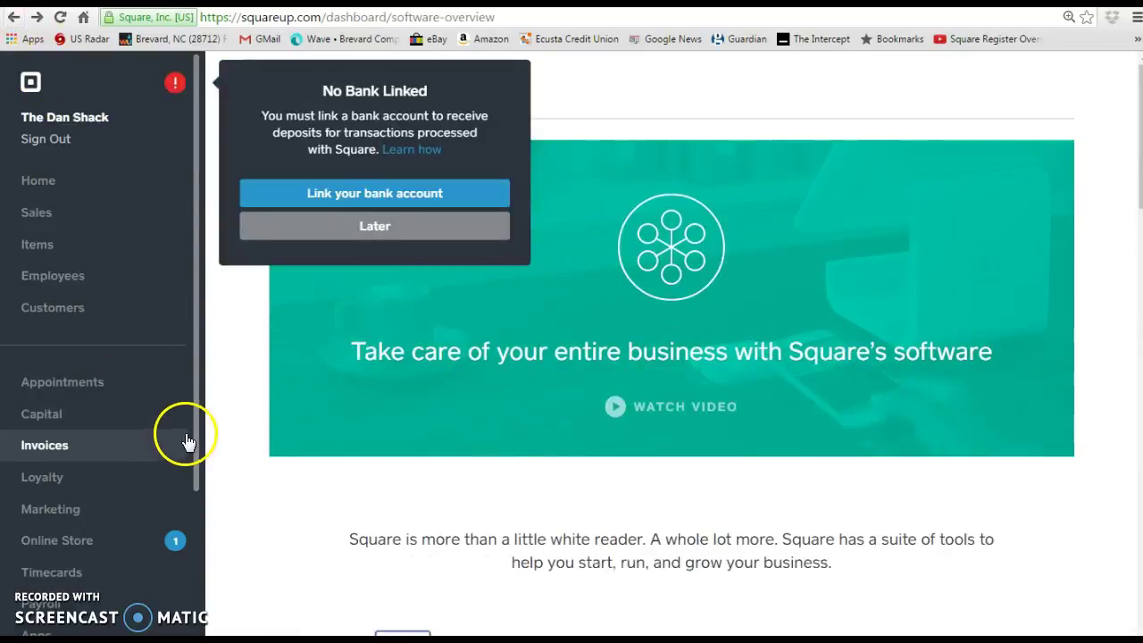
{"action": "left_click_drag", "start_coordinate": [195, 415], "coordinate": [198, 576]}
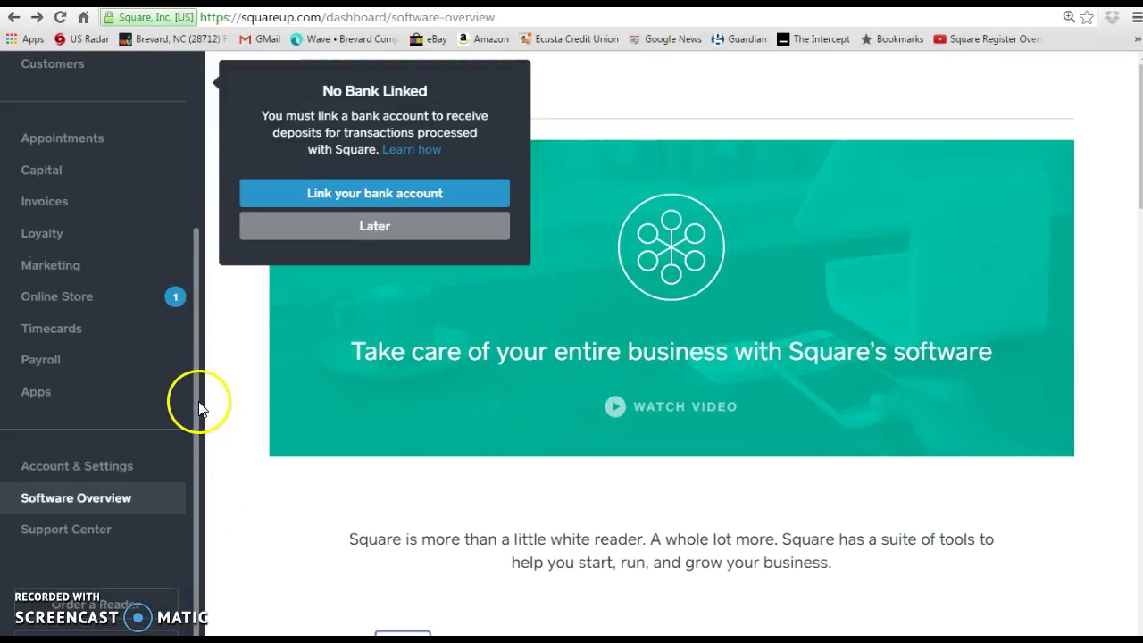
{"action": "left_click_drag", "start_coordinate": [196, 354], "coordinate": [195, 175]}
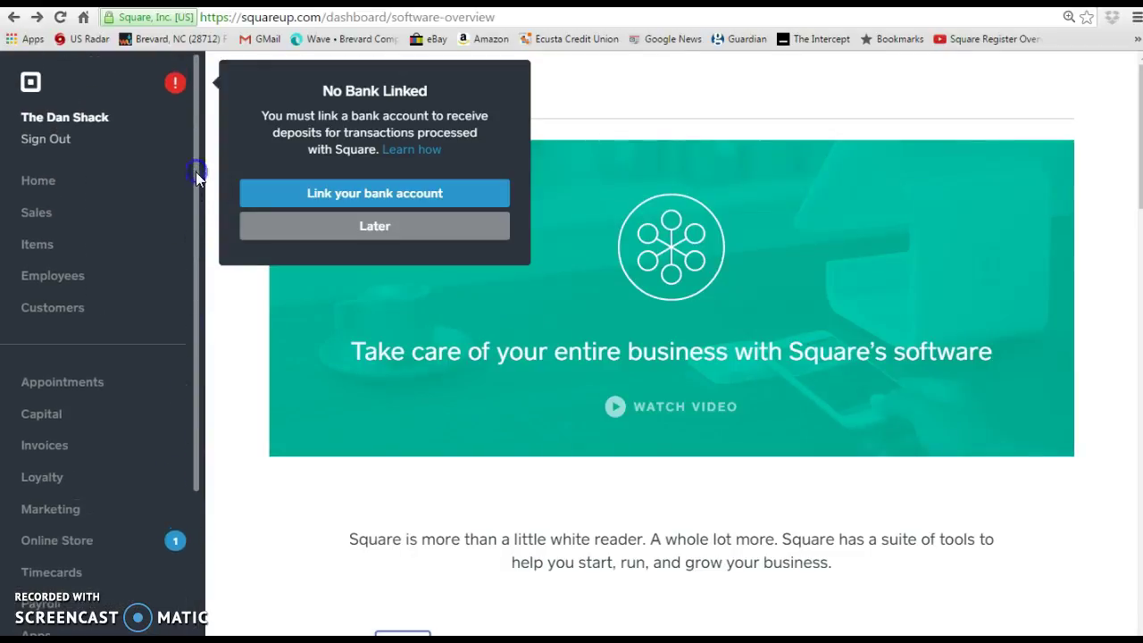
Step: Postpone linking a bank account and open the Software Installation item from the item library
{"action": "left_click", "coordinate": [341, 225]}
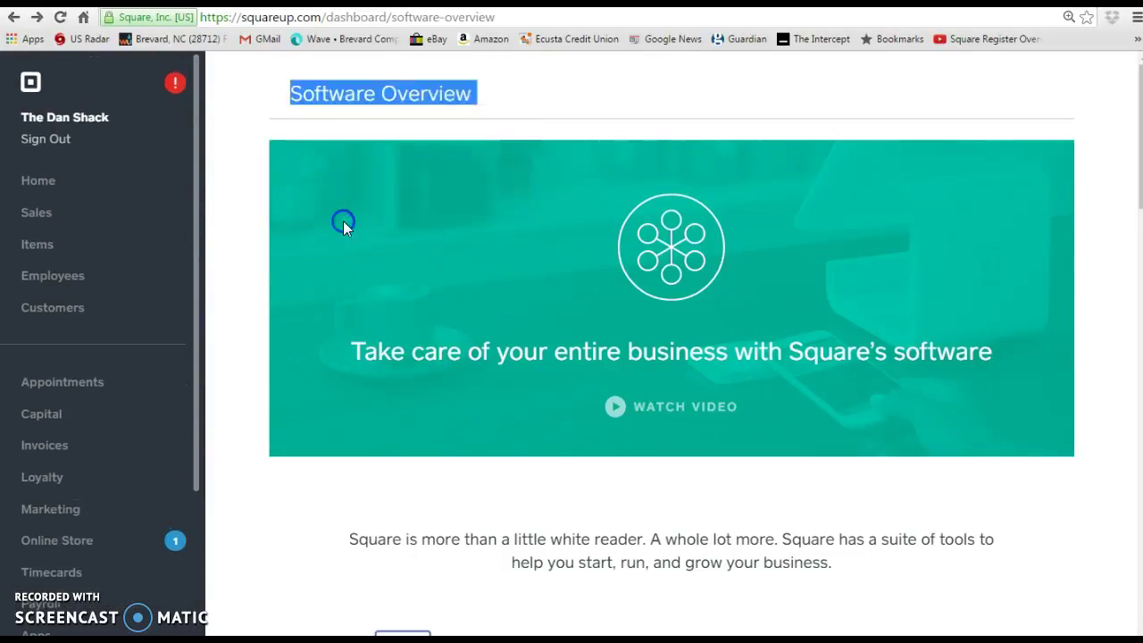
{"action": "left_click", "coordinate": [40, 248]}
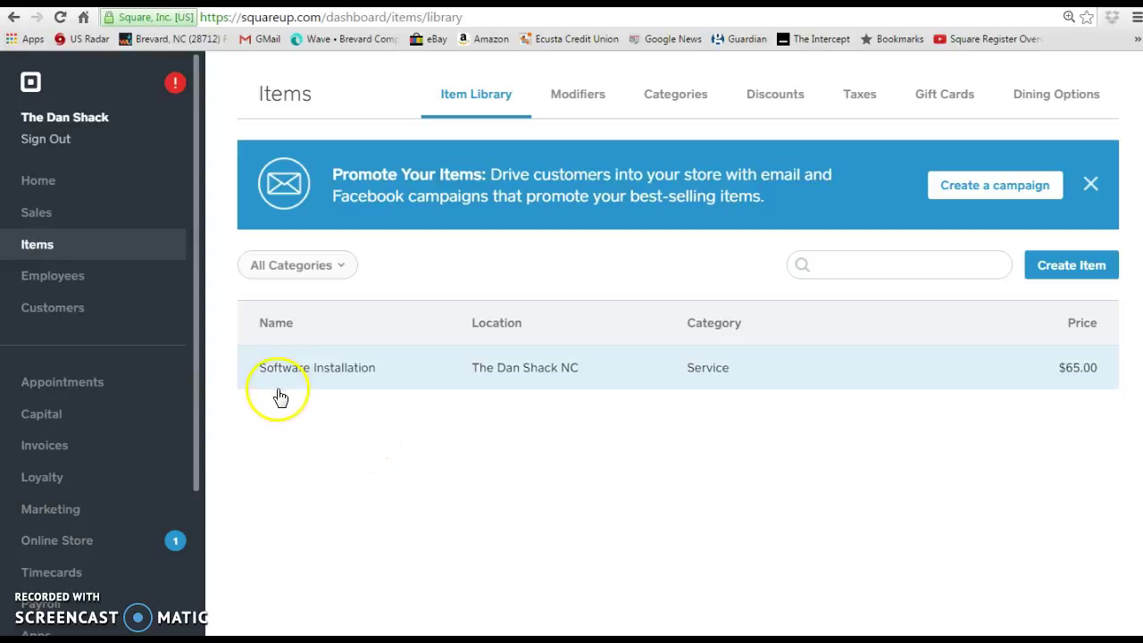
{"action": "left_click", "coordinate": [350, 372]}
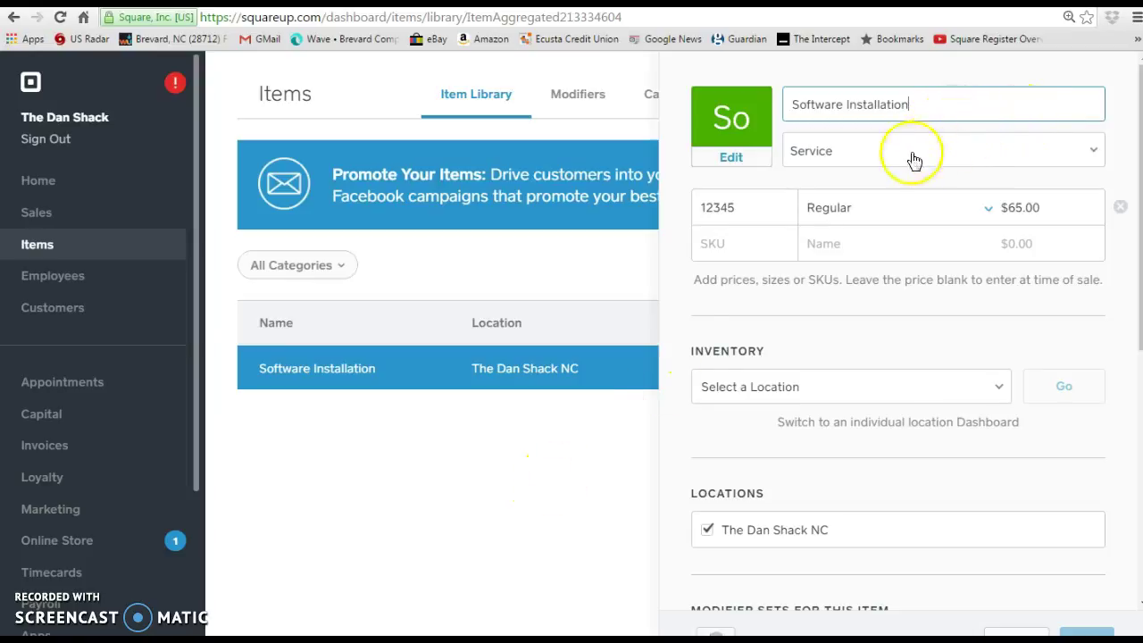
Step: Keep Service as the item's category and review its name, SKU and price variation name
{"action": "left_click", "coordinate": [981, 154]}
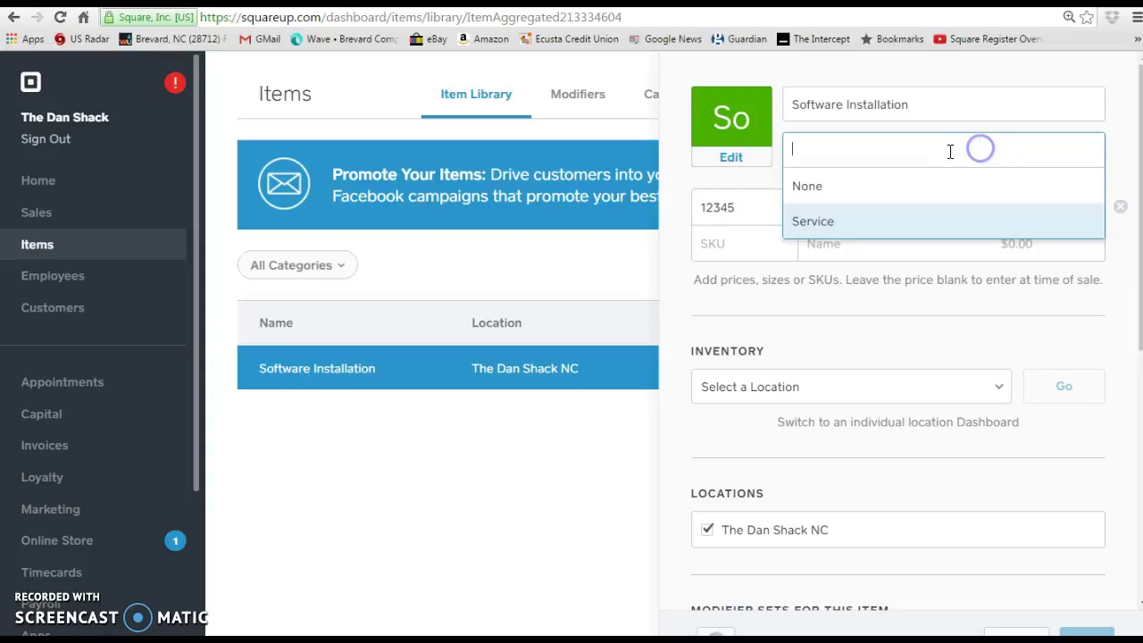
{"action": "left_click", "coordinate": [832, 220]}
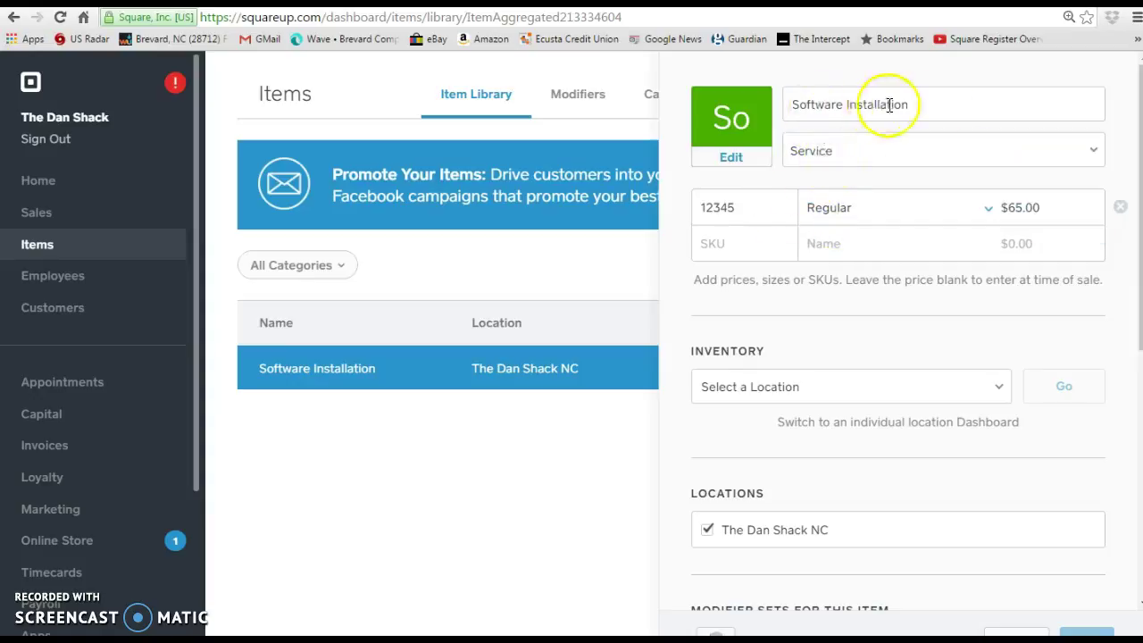
{"action": "left_click_drag", "start_coordinate": [939, 105], "coordinate": [783, 113]}
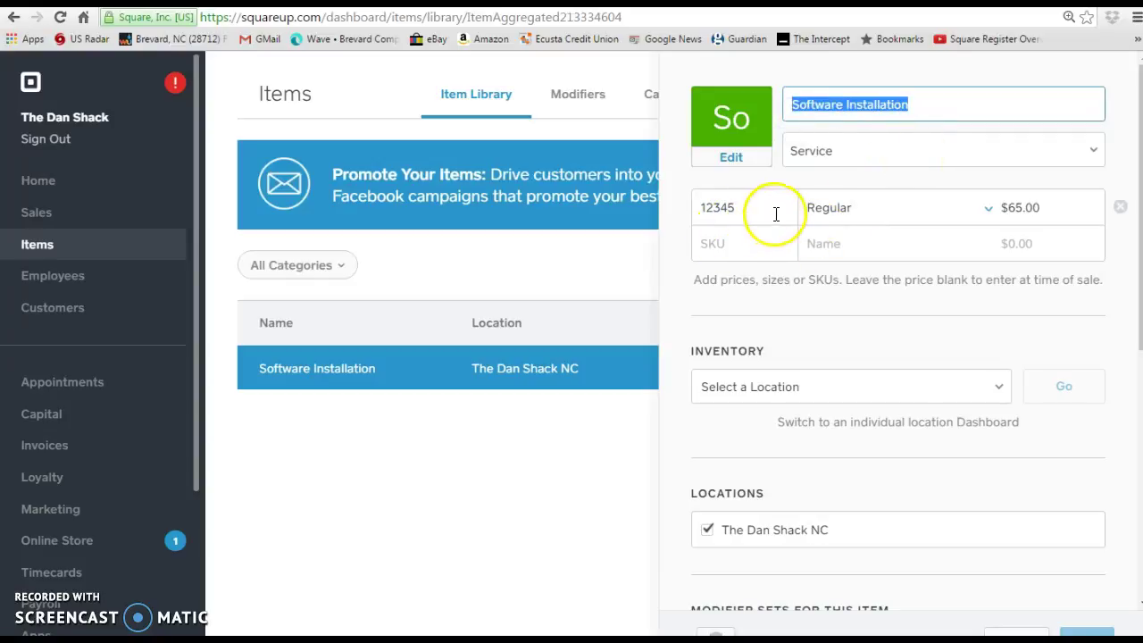
{"action": "left_click_drag", "start_coordinate": [777, 210], "coordinate": [689, 209]}
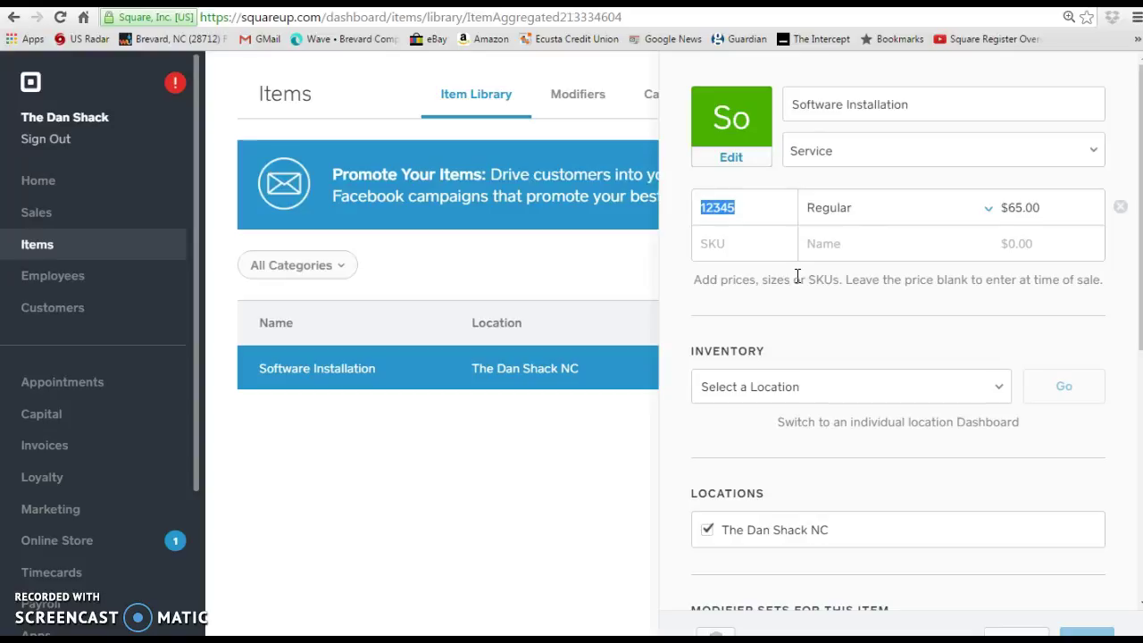
{"action": "left_click", "coordinate": [861, 205]}
{"action": "left_click_drag", "start_coordinate": [874, 205], "coordinate": [804, 206]}
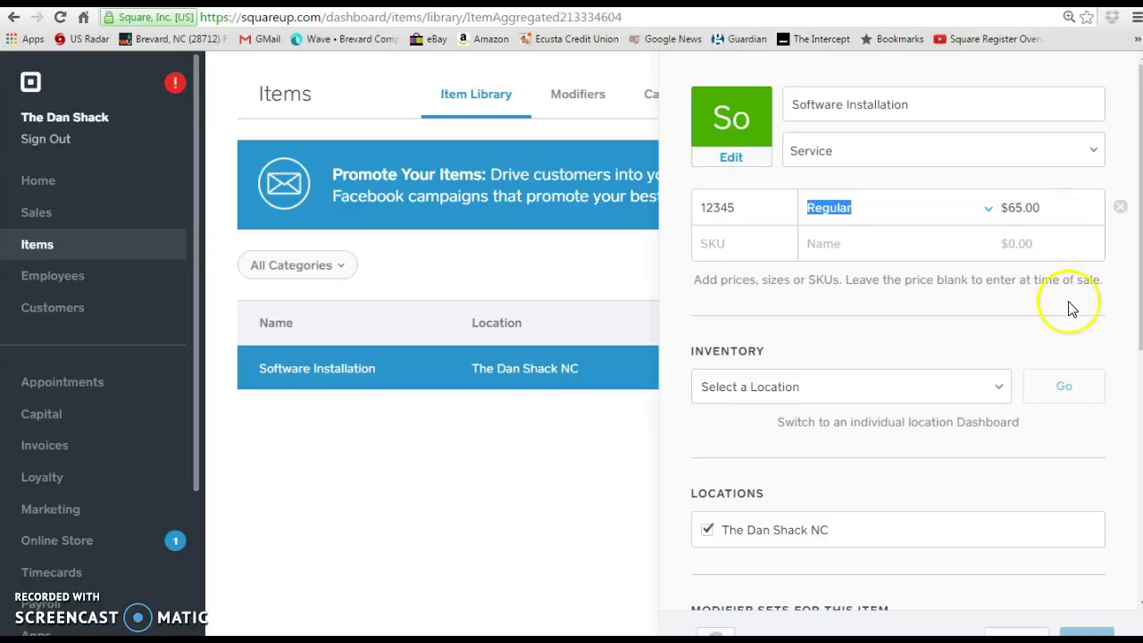
Step: Select The Dan Shack NC as the item's inventory location
{"action": "left_click", "coordinate": [976, 389]}
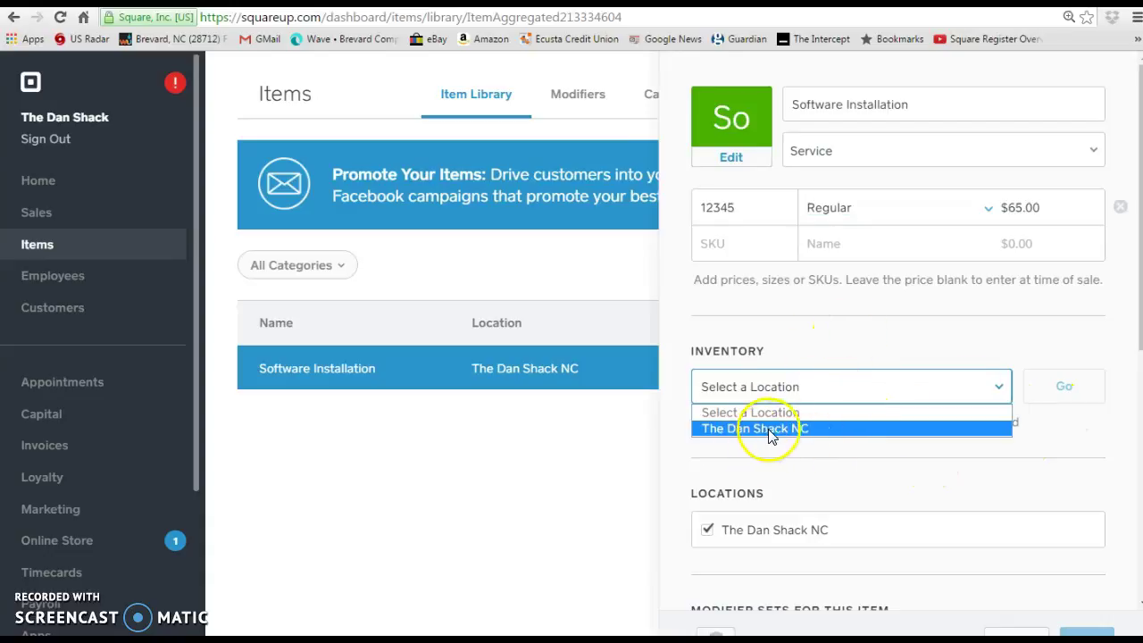
{"action": "left_click", "coordinate": [797, 428]}
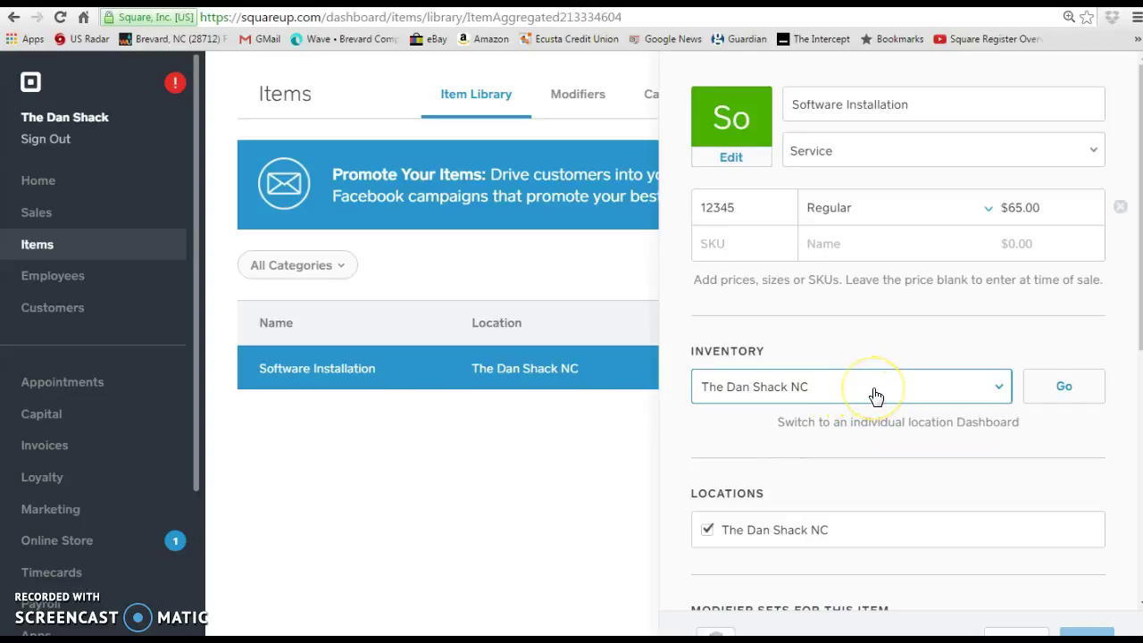
{"action": "left_click", "coordinate": [1002, 391]}
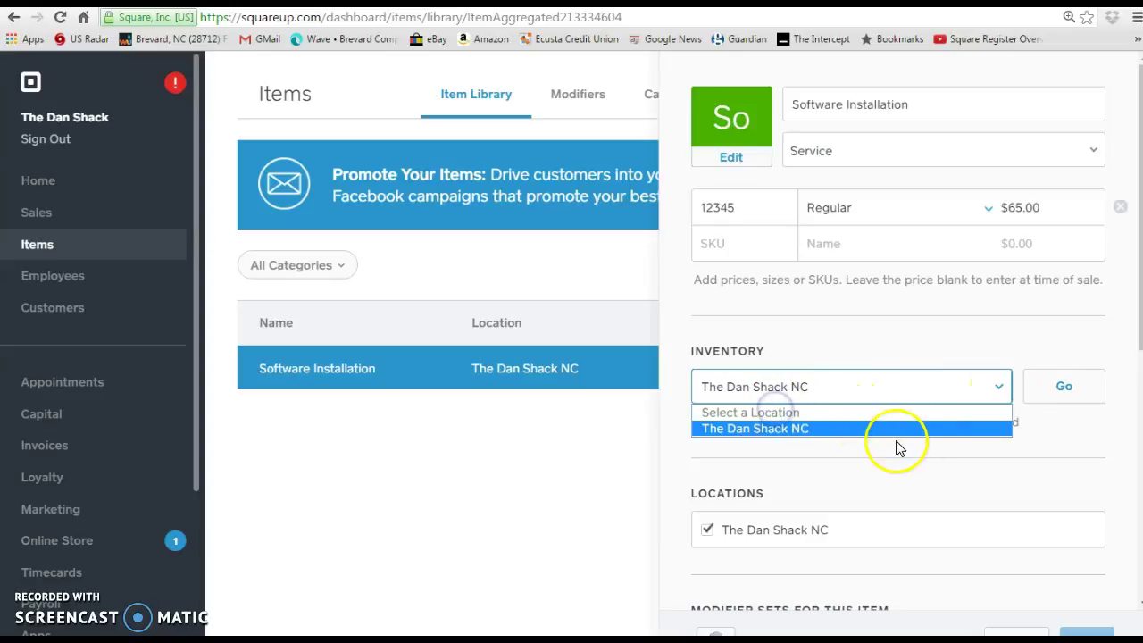
Step: Review the item's locations, modifier sets and taxes, and compare them with its name and pricing details
{"action": "scroll", "coordinate": [913, 462], "scroll_direction": "down", "scroll_amount": 1}
{"action": "scroll", "coordinate": [913, 463], "scroll_direction": "down", "scroll_amount": 1}
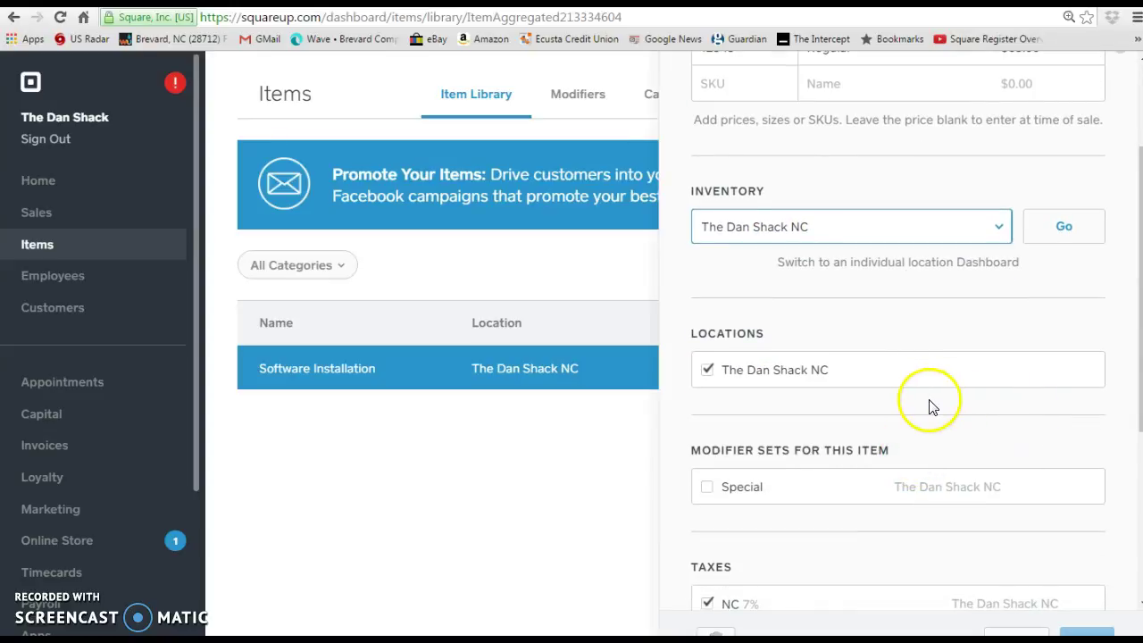
{"action": "scroll", "coordinate": [932, 403], "scroll_direction": "down", "scroll_amount": 1}
{"action": "scroll", "coordinate": [962, 414], "scroll_direction": "down", "scroll_amount": 1}
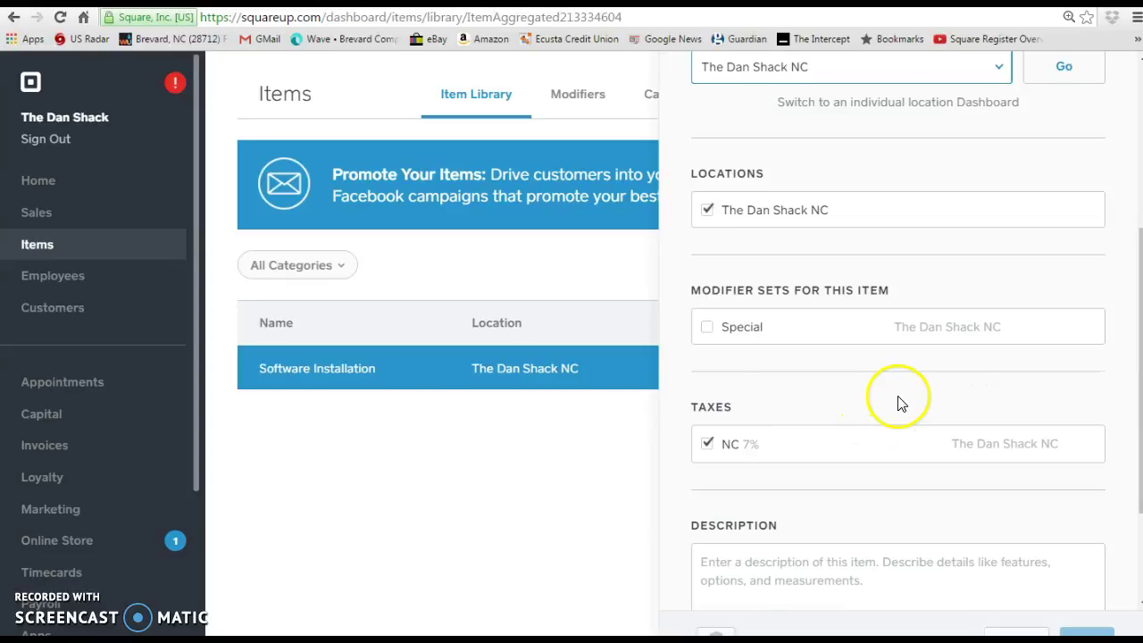
{"action": "scroll", "coordinate": [898, 402], "scroll_direction": "up", "scroll_amount": 1}
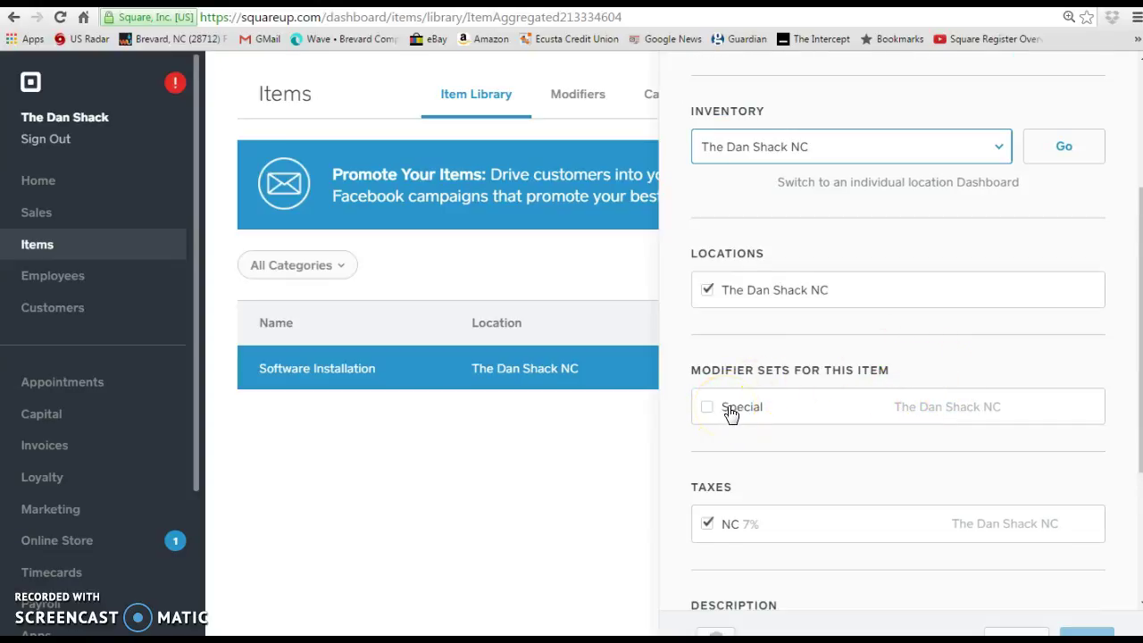
{"action": "scroll", "coordinate": [881, 396], "scroll_direction": "up", "scroll_amount": 3}
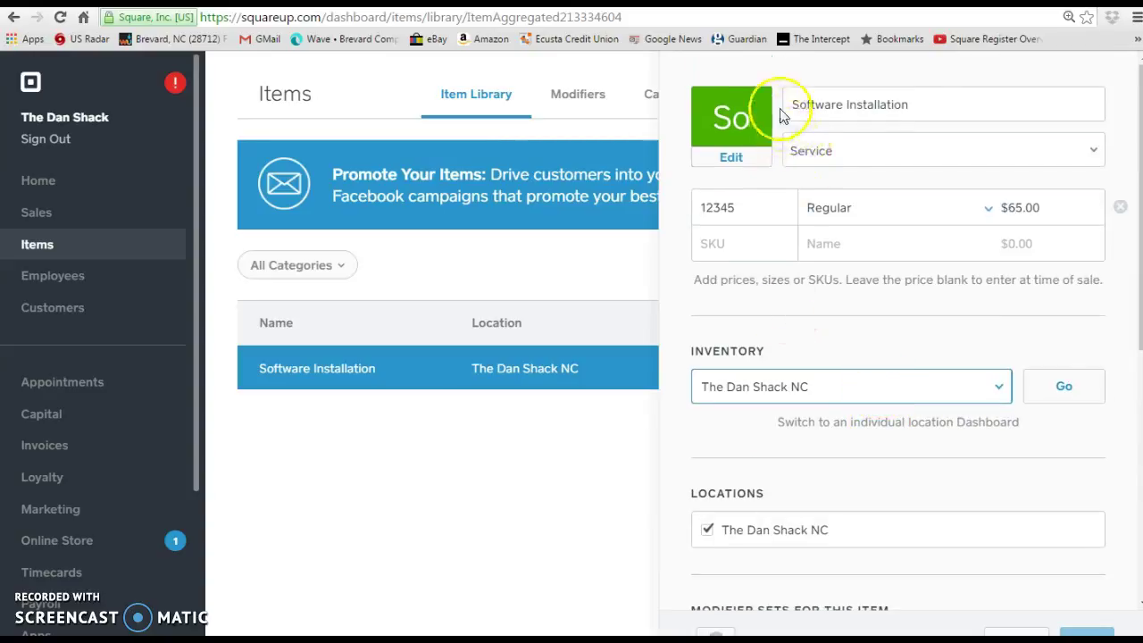
{"action": "left_click_drag", "start_coordinate": [789, 102], "coordinate": [924, 104]}
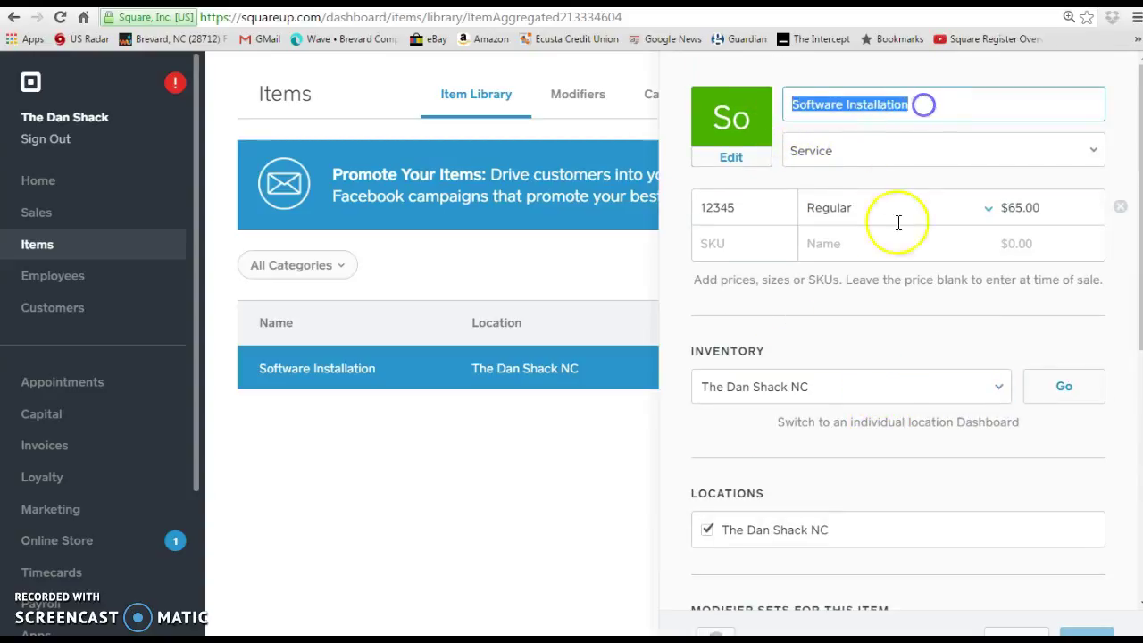
{"action": "scroll", "coordinate": [909, 487], "scroll_direction": "down", "scroll_amount": 3}
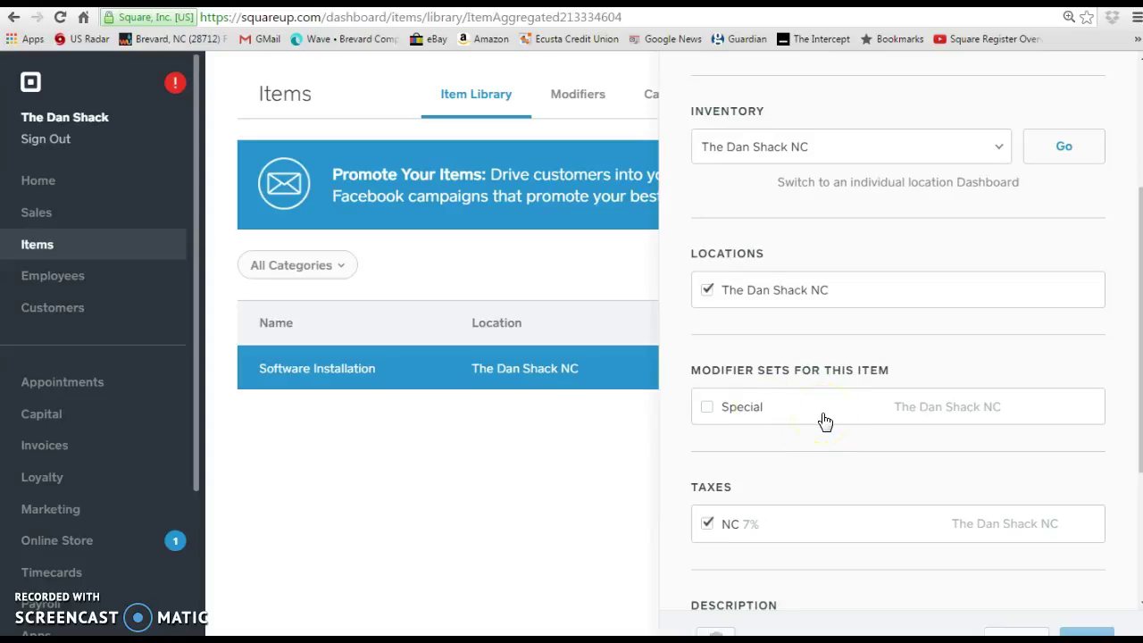
{"action": "scroll", "coordinate": [825, 422], "scroll_direction": "up", "scroll_amount": 3}
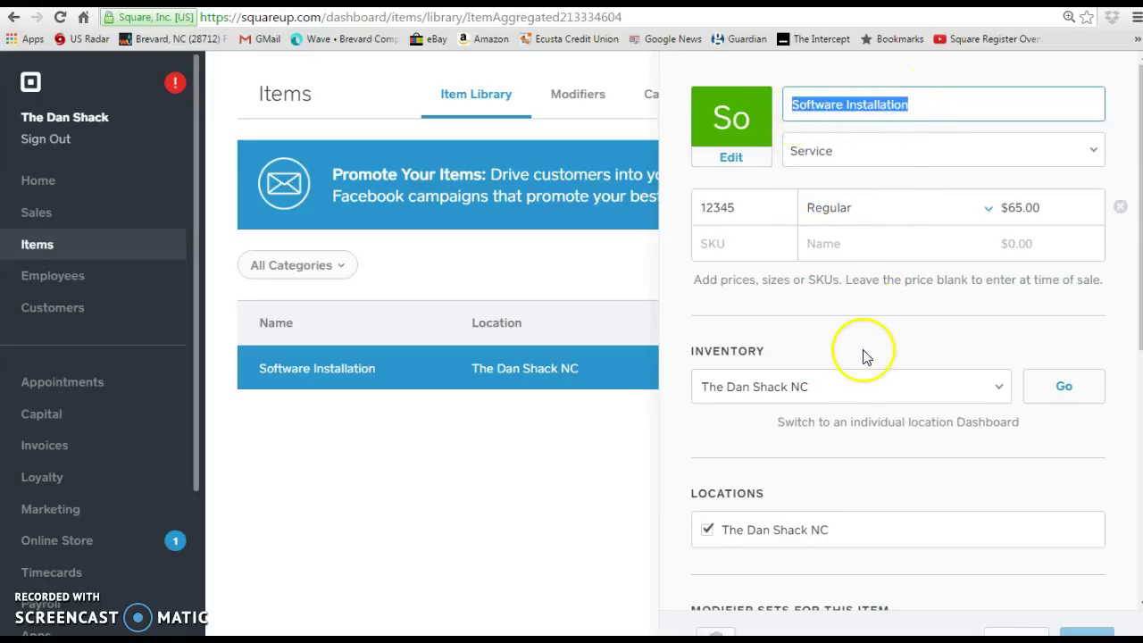
Step: Apply the Special modifier set to the Software Installation item
{"action": "scroll", "coordinate": [870, 475], "scroll_direction": "down", "scroll_amount": 2}
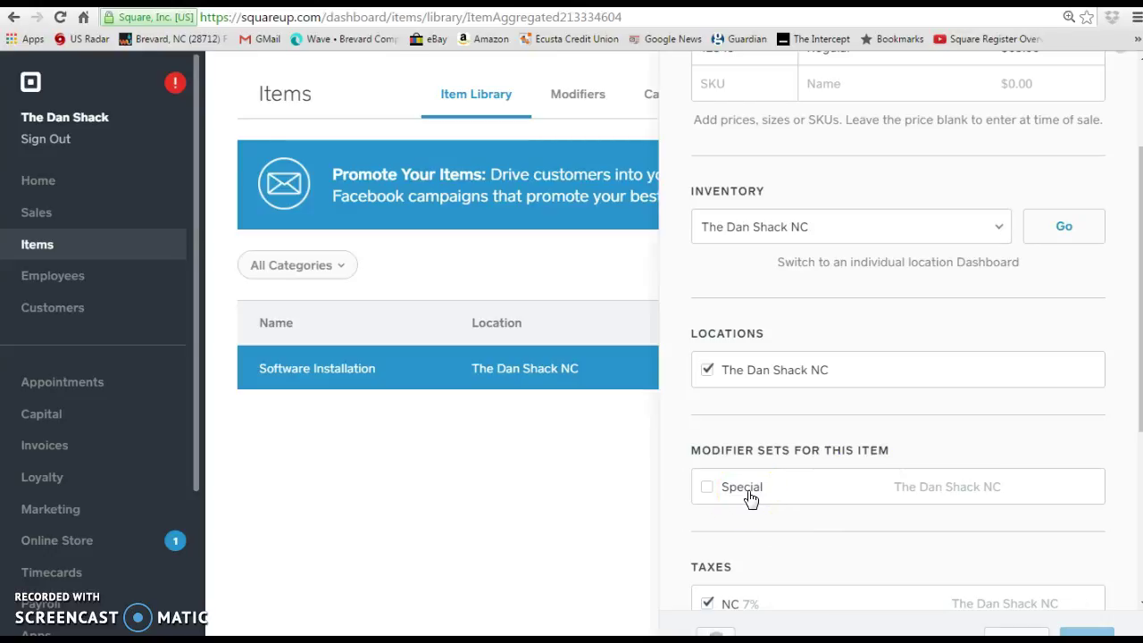
{"action": "left_click", "coordinate": [707, 488]}
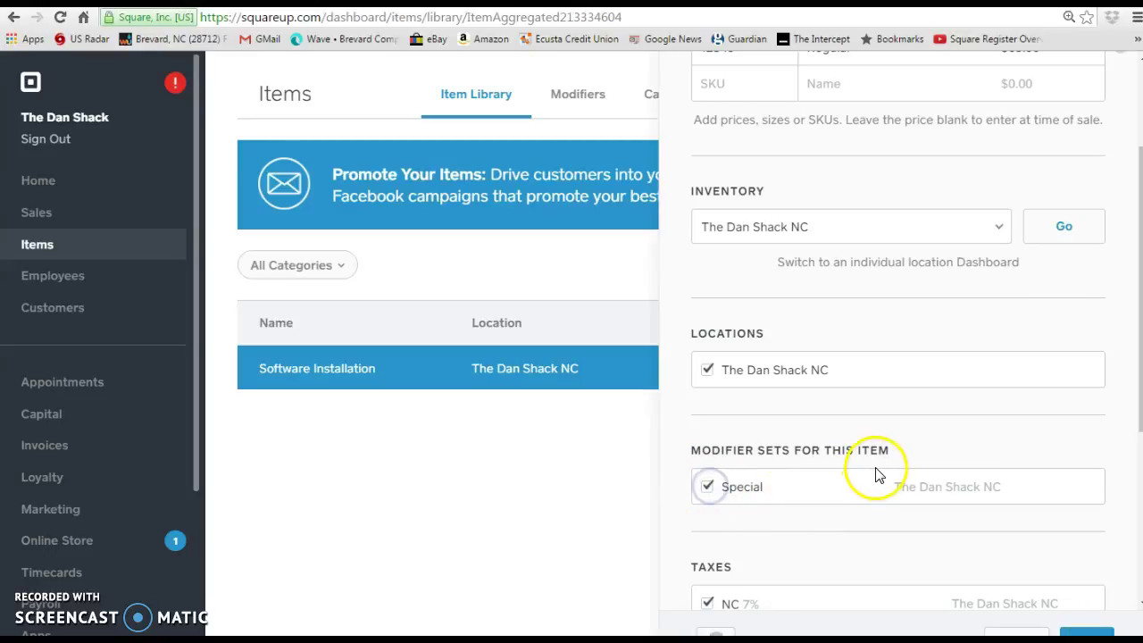
{"action": "scroll", "coordinate": [882, 472], "scroll_direction": "down", "scroll_amount": 1}
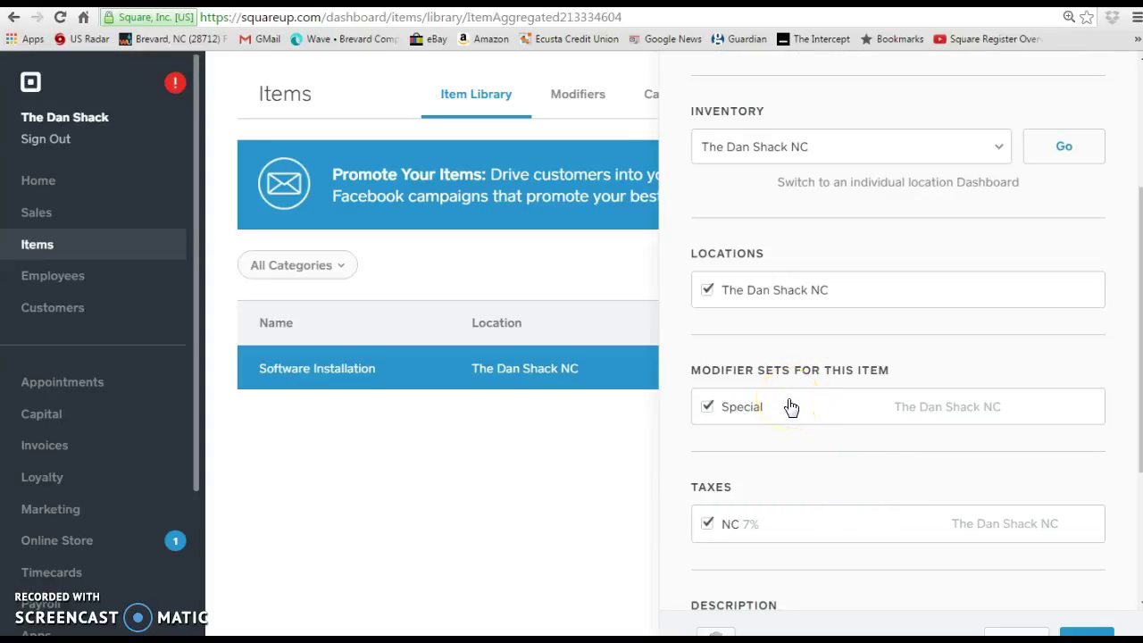
{"action": "scroll", "coordinate": [842, 401], "scroll_direction": "up", "scroll_amount": 3}
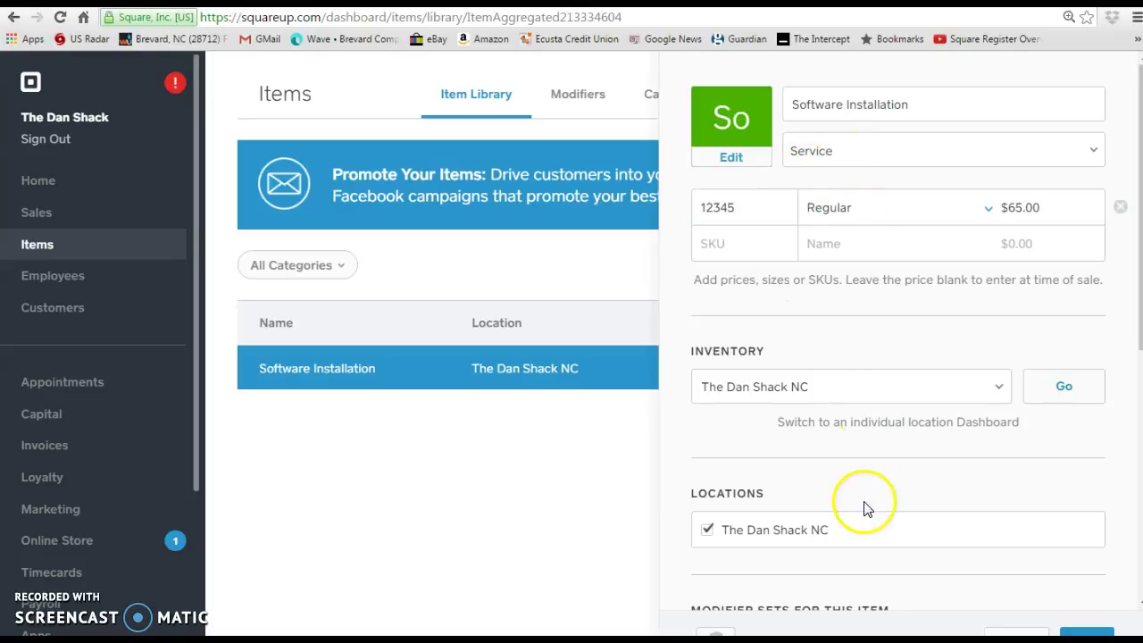
{"action": "scroll", "coordinate": [865, 508], "scroll_direction": "down", "scroll_amount": 3}
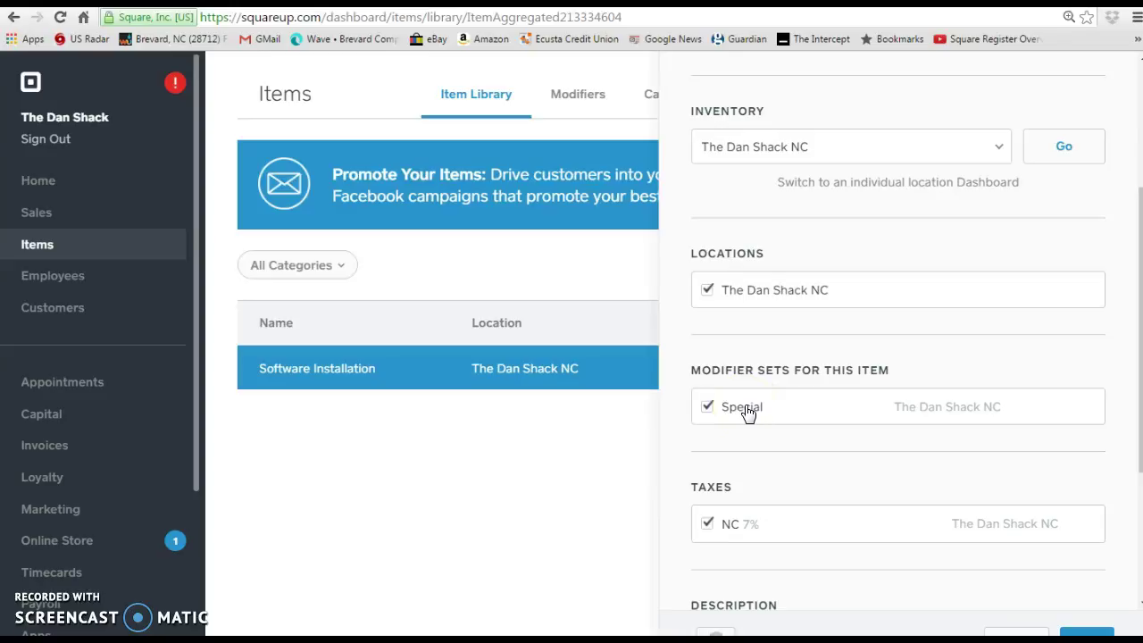
Step: Enter the item description "Software Installation for this piece of software." and save the item
{"action": "scroll", "coordinate": [823, 439], "scroll_direction": "down", "scroll_amount": 3}
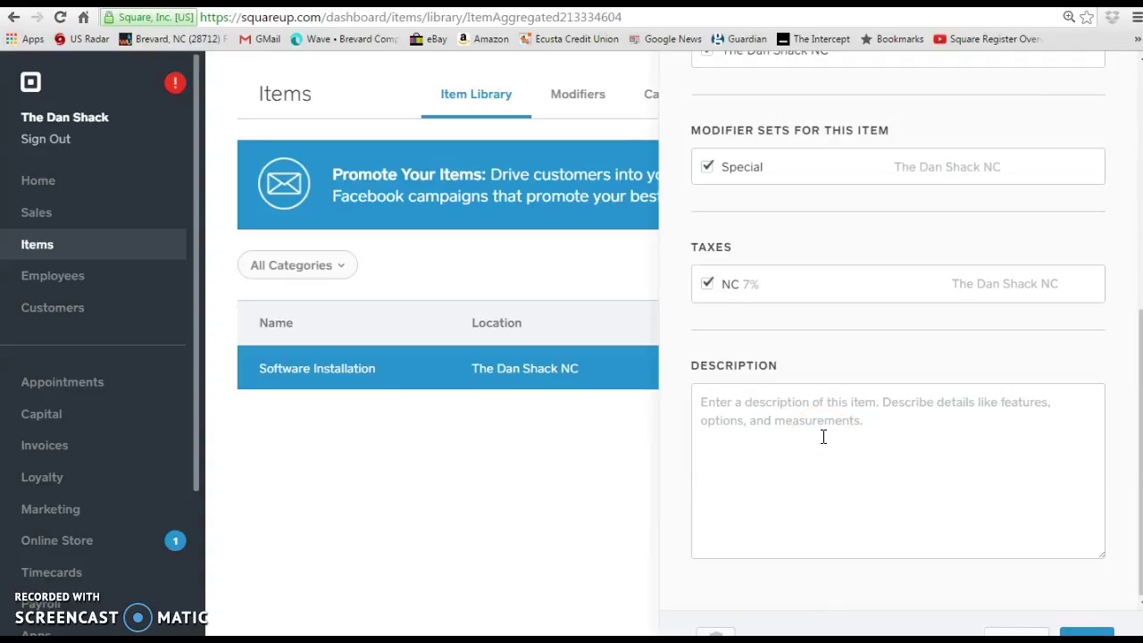
{"action": "left_click", "coordinate": [718, 401]}
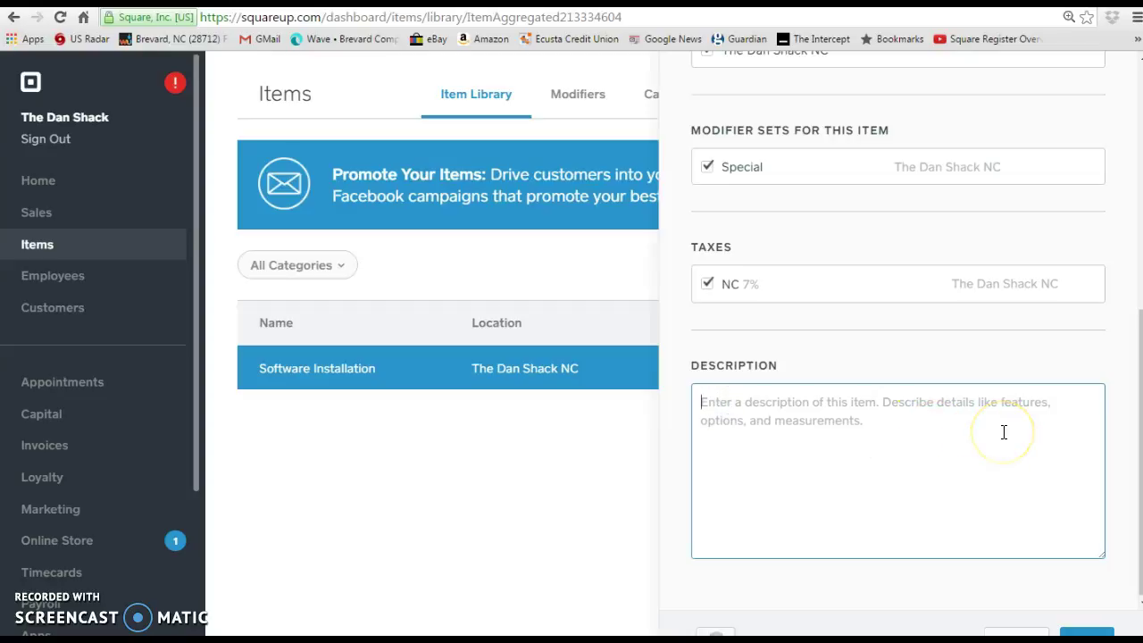
{"action": "type", "text": "S"}
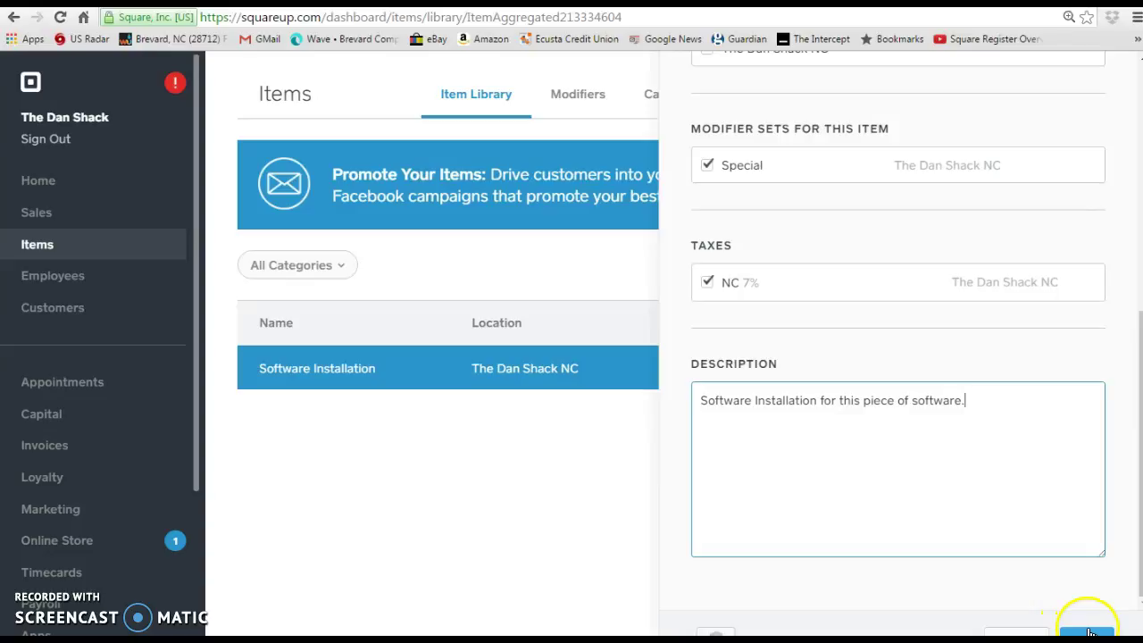
{"action": "left_click", "coordinate": [1090, 632]}
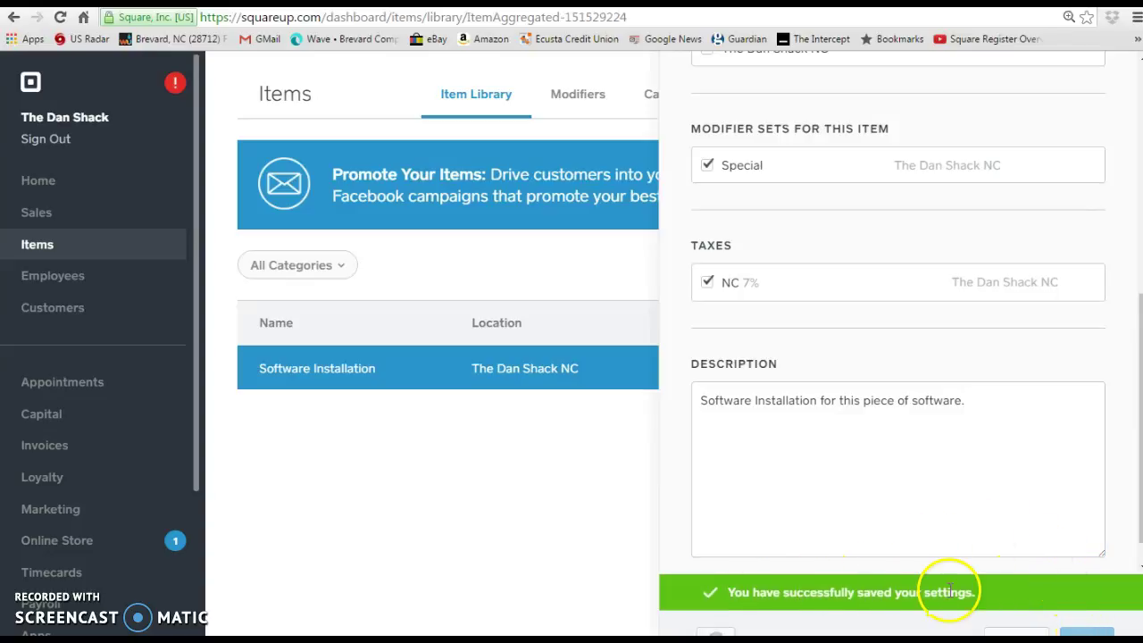
{"action": "scroll", "coordinate": [960, 511], "scroll_direction": "up", "scroll_amount": 5}
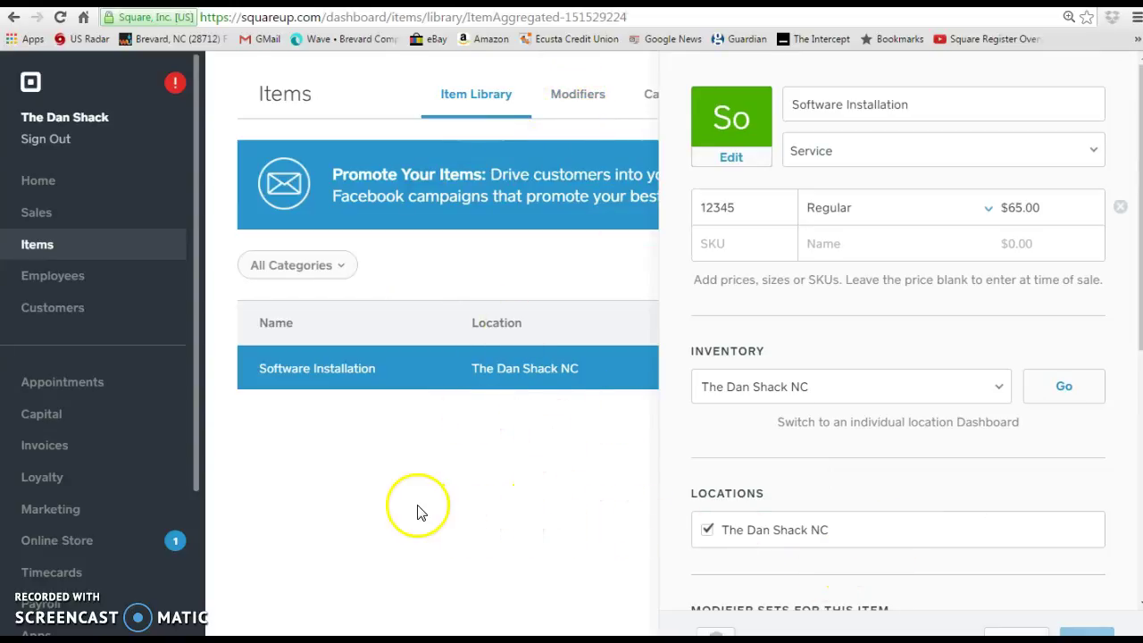
Step: View the existing modifier sets, and create an item category named Support
{"action": "left_click", "coordinate": [589, 95]}
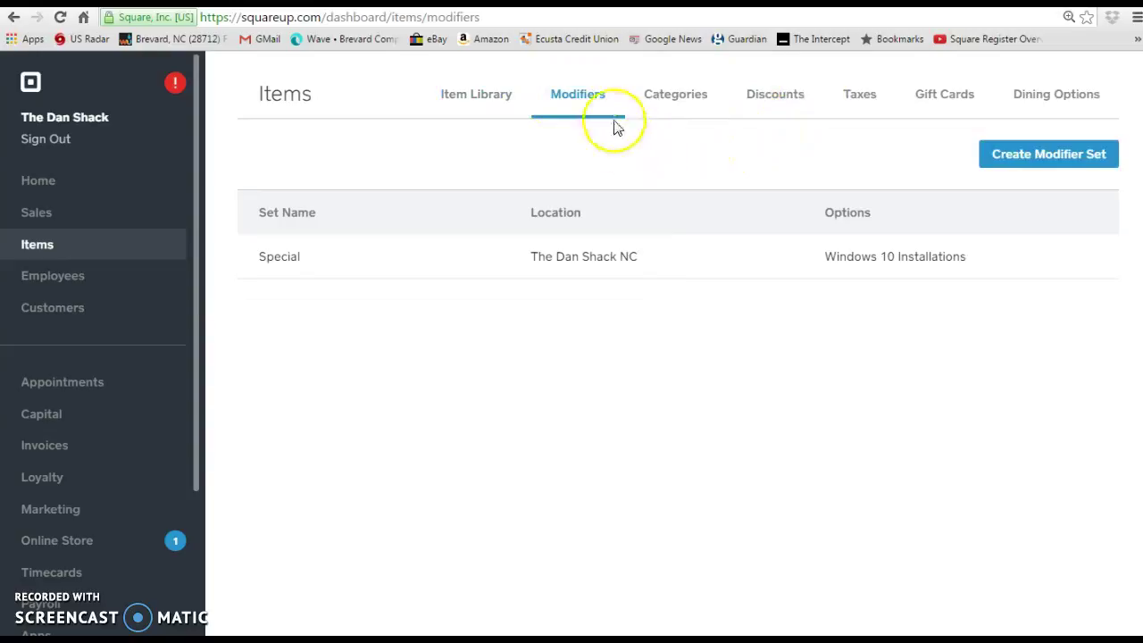
{"action": "left_click", "coordinate": [681, 98]}
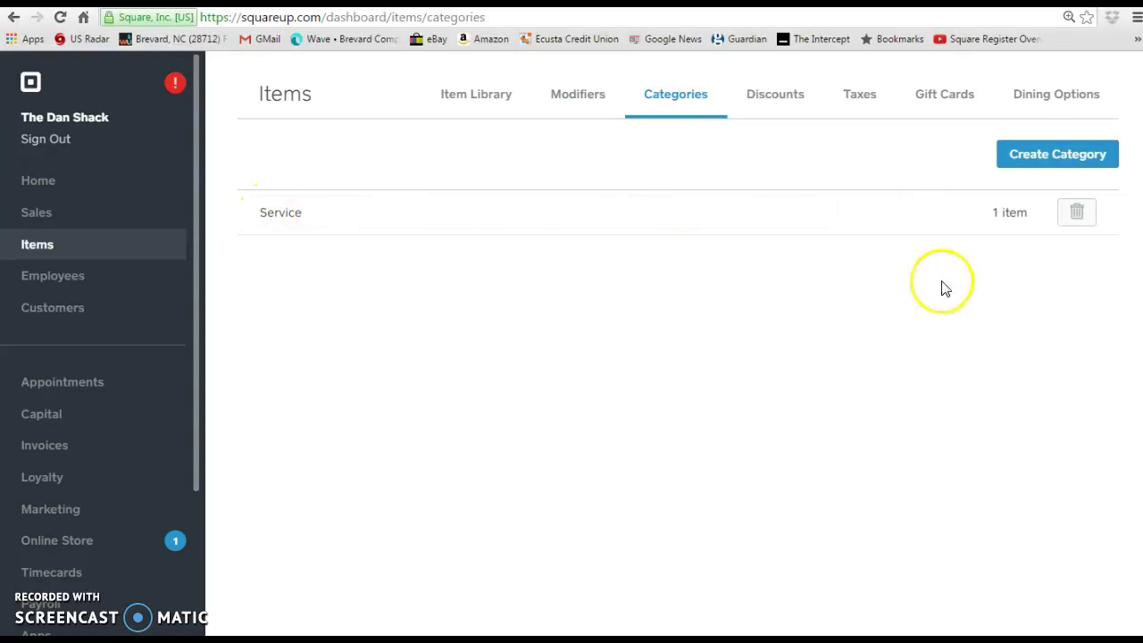
{"action": "left_click", "coordinate": [1050, 159]}
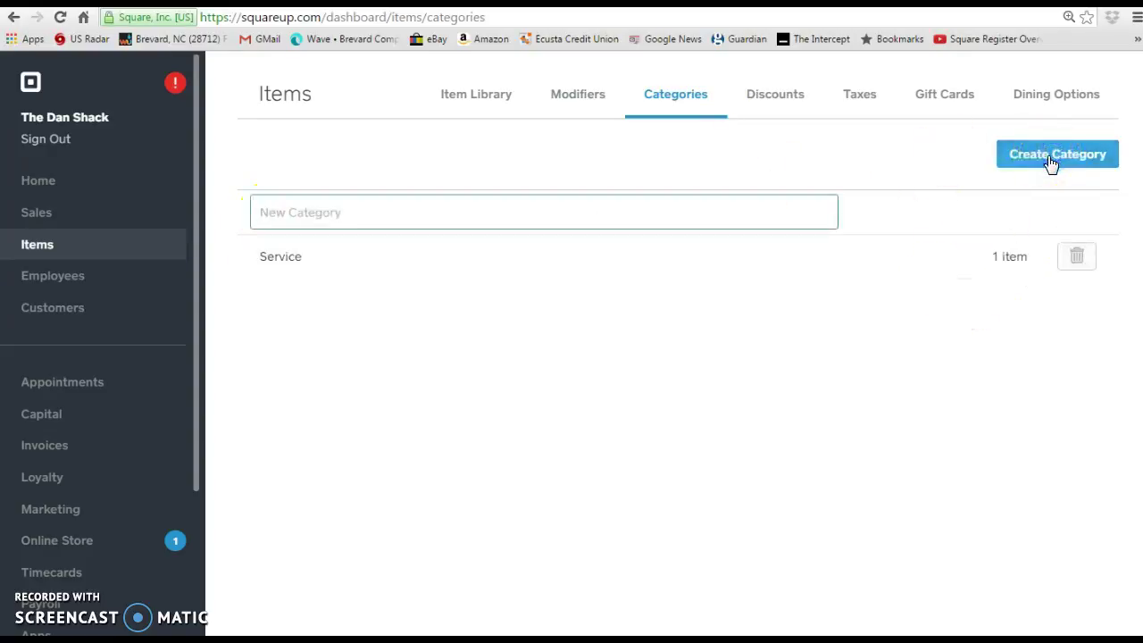
{"action": "type", "text": "Support"}
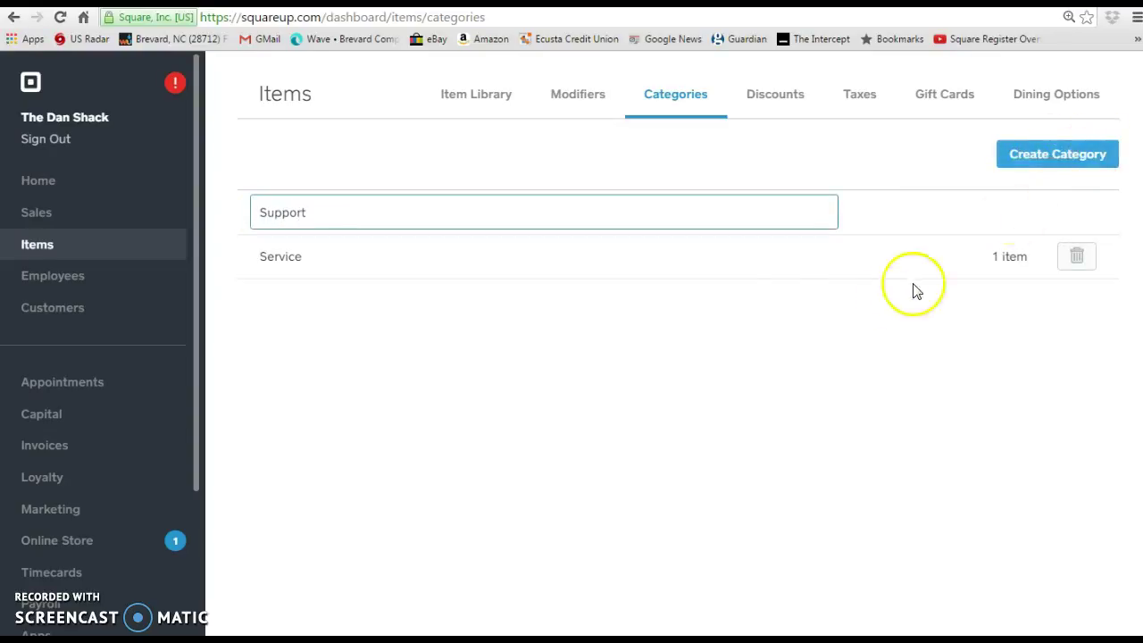
{"action": "left_click", "coordinate": [801, 297]}
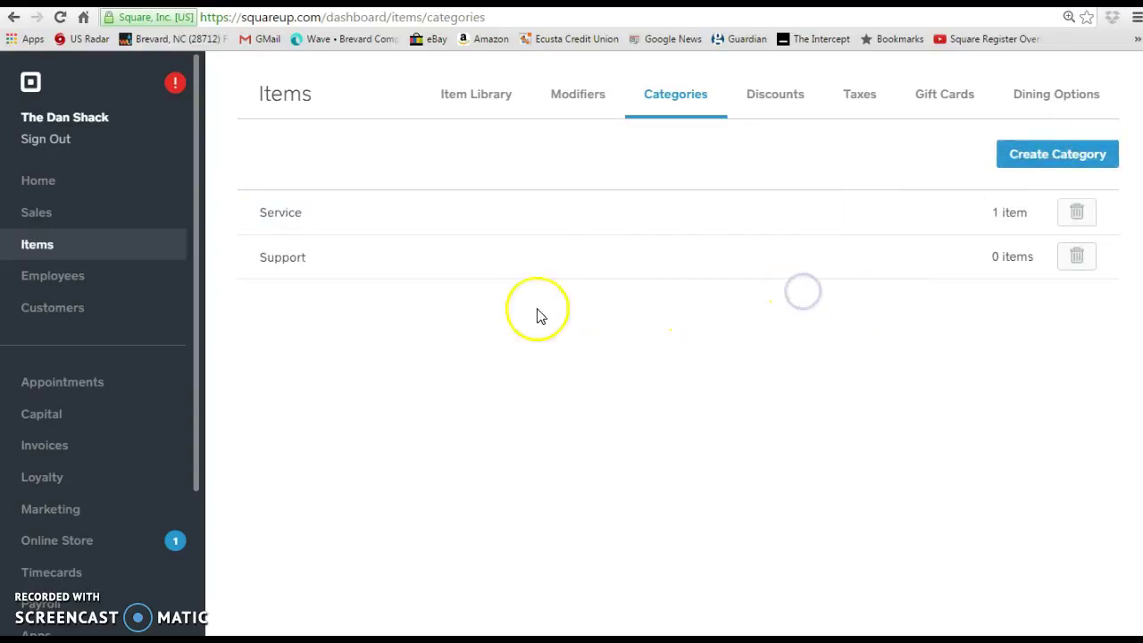
Step: Create another item category named Component
{"action": "left_click", "coordinate": [1056, 154]}
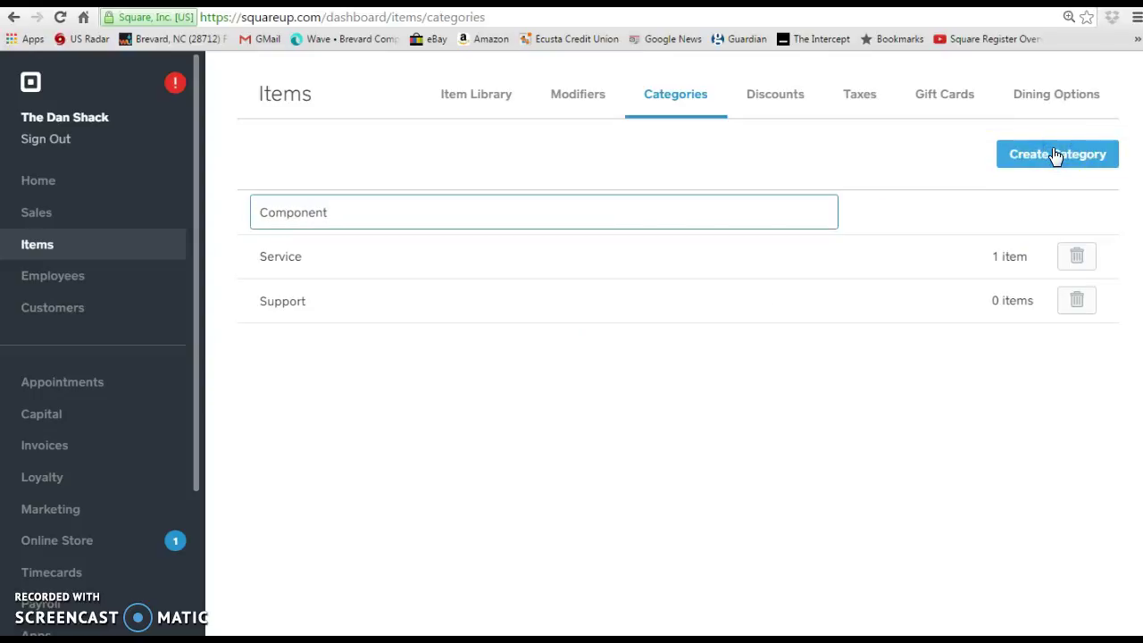
{"action": "type", "text": "Component"}
{"action": "left_click", "coordinate": [591, 375]}
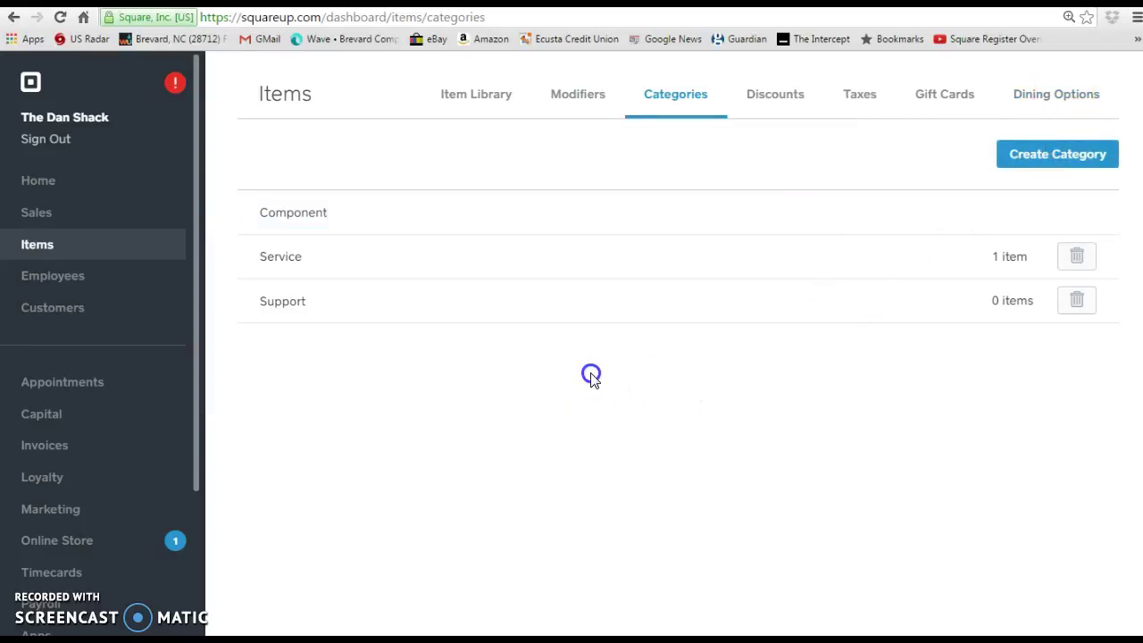
Step: Create an item category named System Design
{"action": "left_click", "coordinate": [1036, 157]}
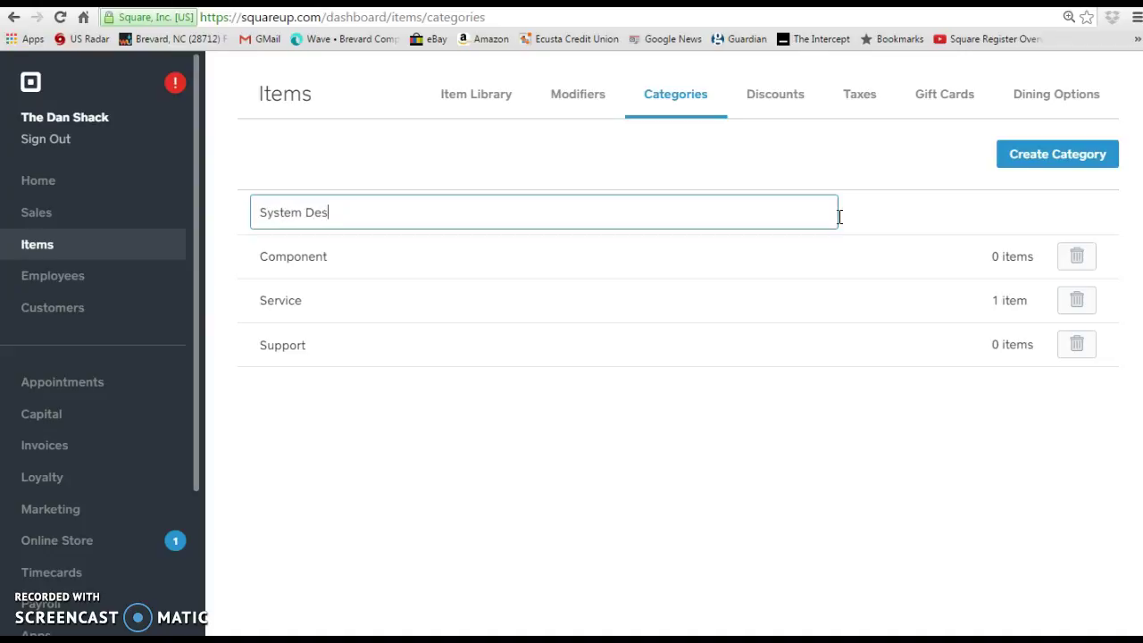
{"action": "type", "text": "System Design"}
{"action": "left_click", "coordinate": [1034, 153]}
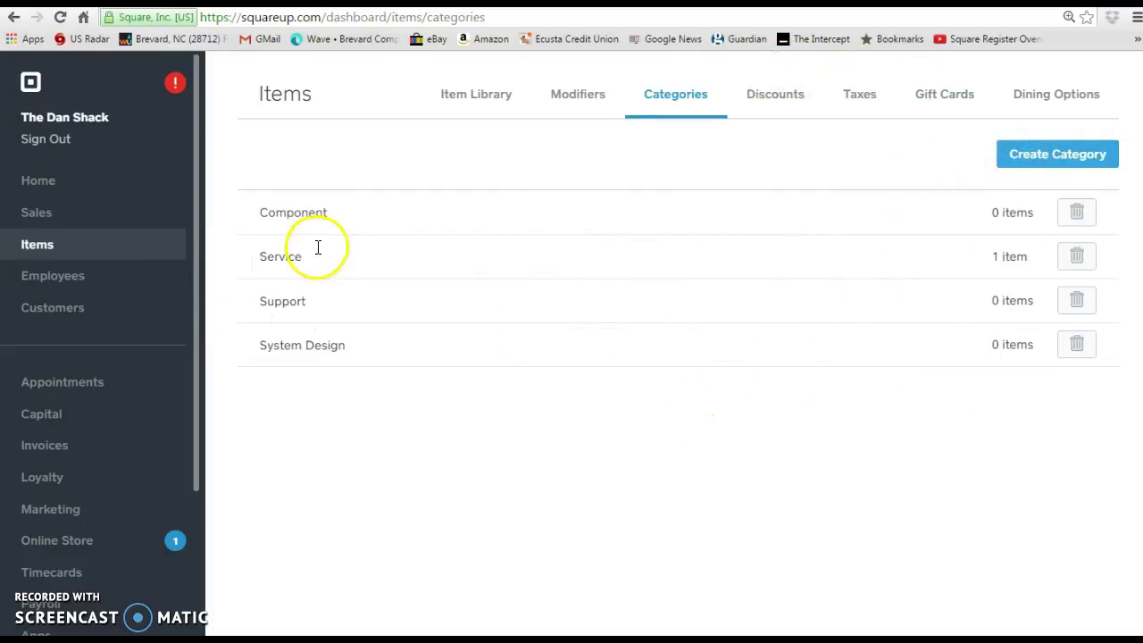
Step: Delete the Component category from the item categories
{"action": "left_click", "coordinate": [282, 255]}
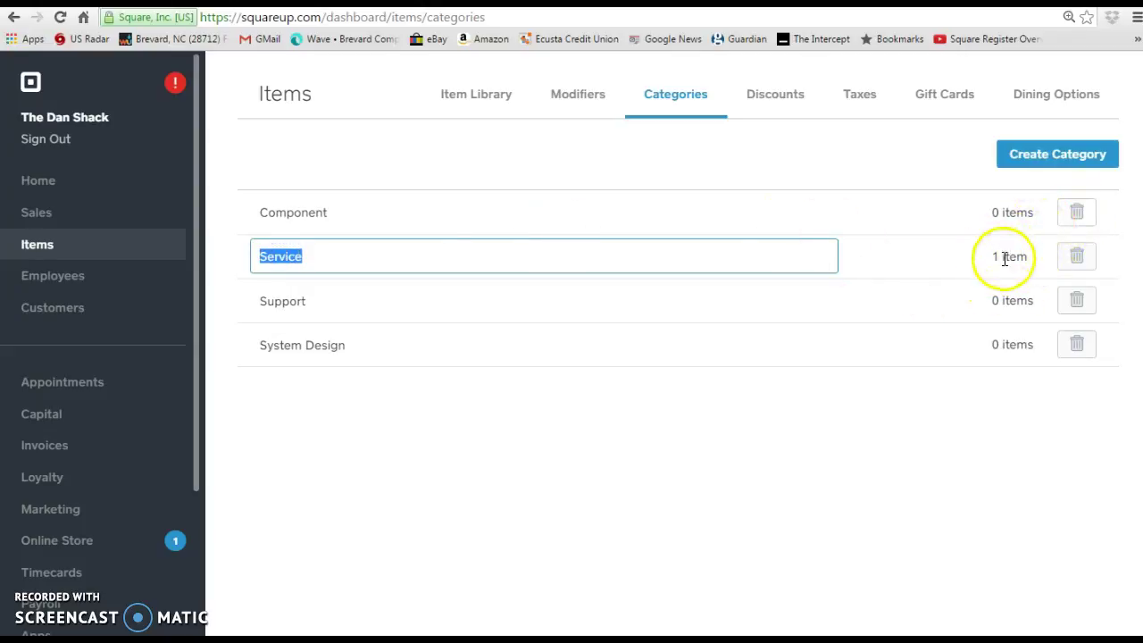
{"action": "left_click", "coordinate": [365, 215]}
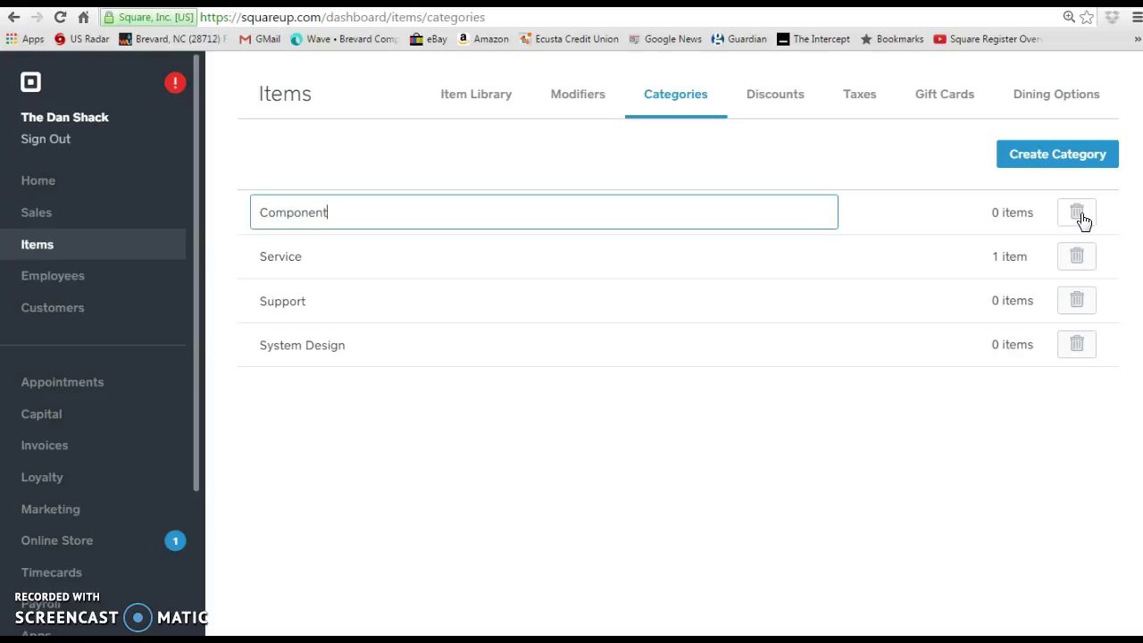
{"action": "left_click", "coordinate": [493, 260]}
{"action": "left_click", "coordinate": [363, 206]}
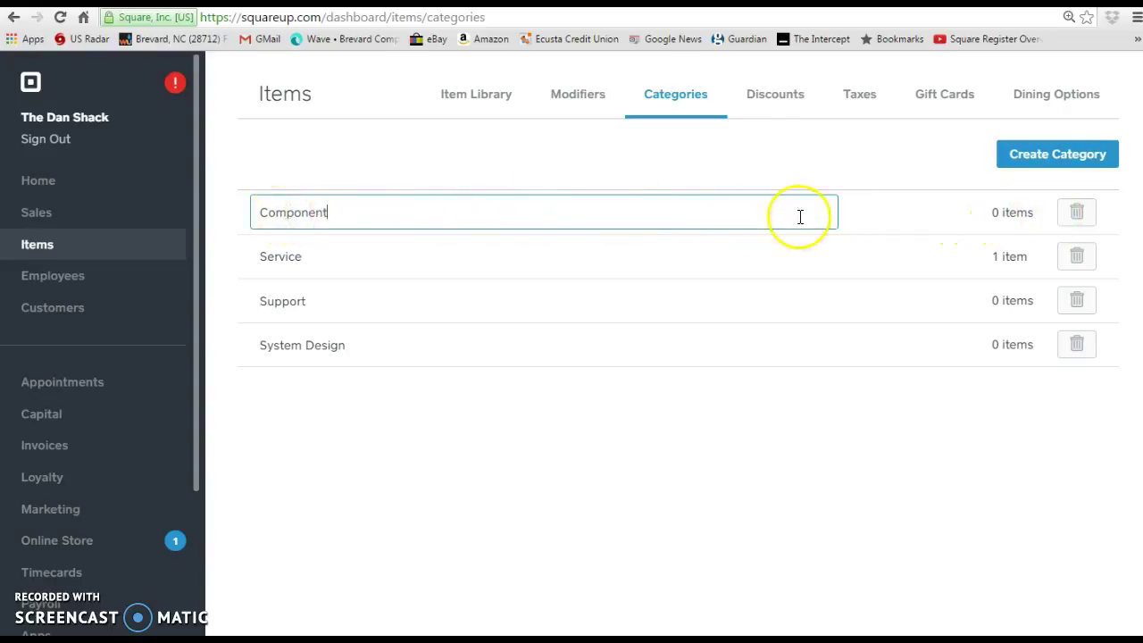
{"action": "left_click", "coordinate": [1078, 216]}
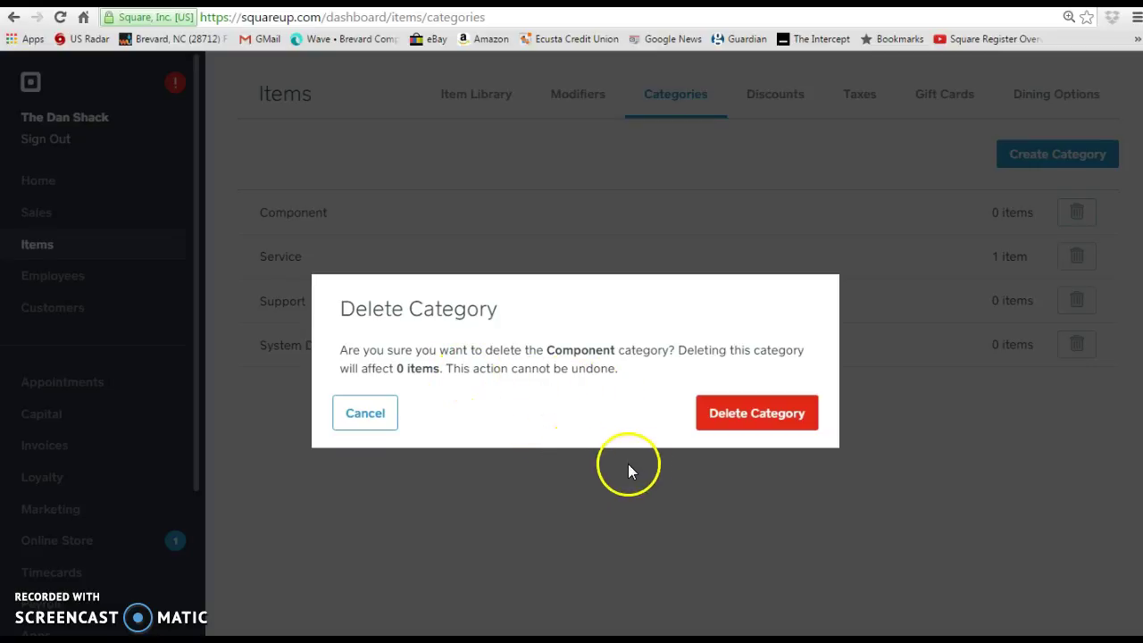
{"action": "left_click", "coordinate": [735, 417]}
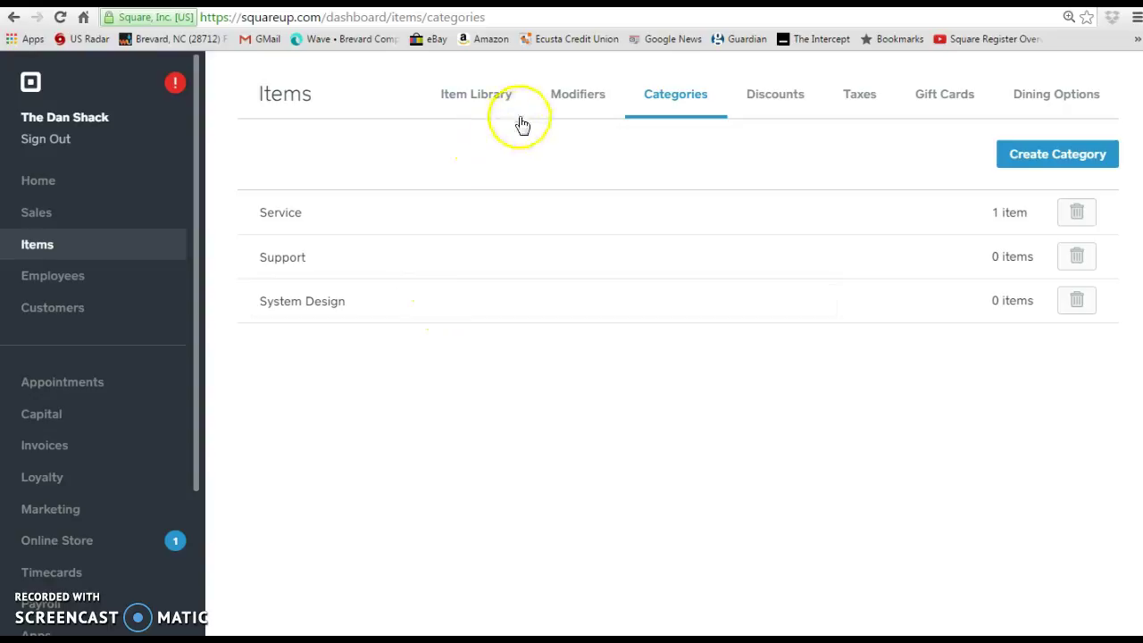
{"action": "left_click", "coordinate": [577, 104]}
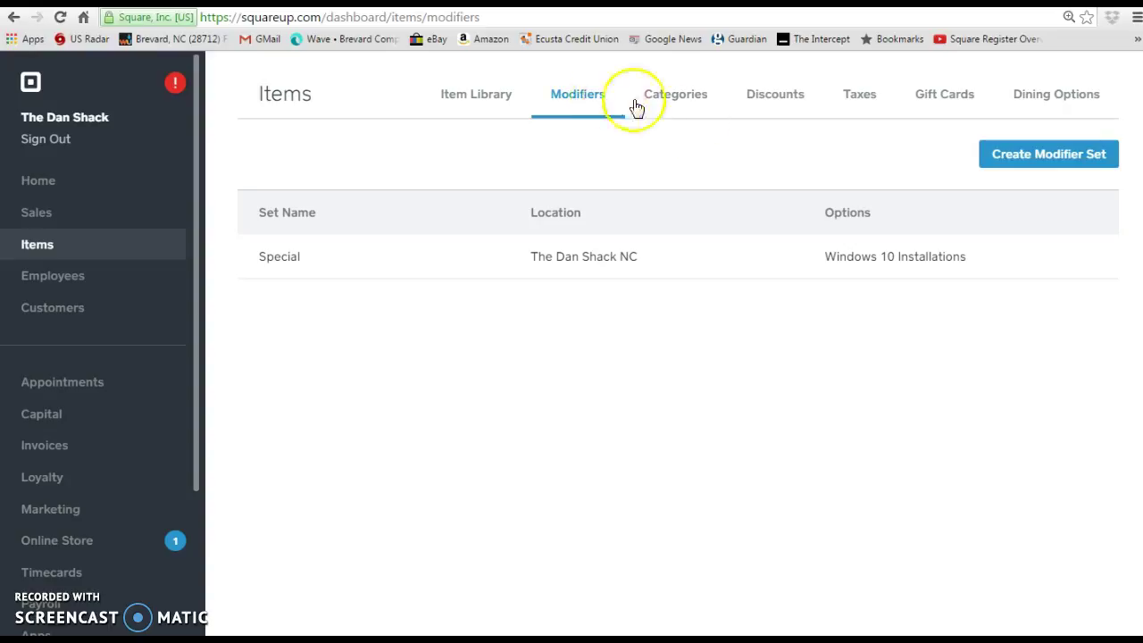
{"action": "left_click", "coordinate": [1041, 164]}
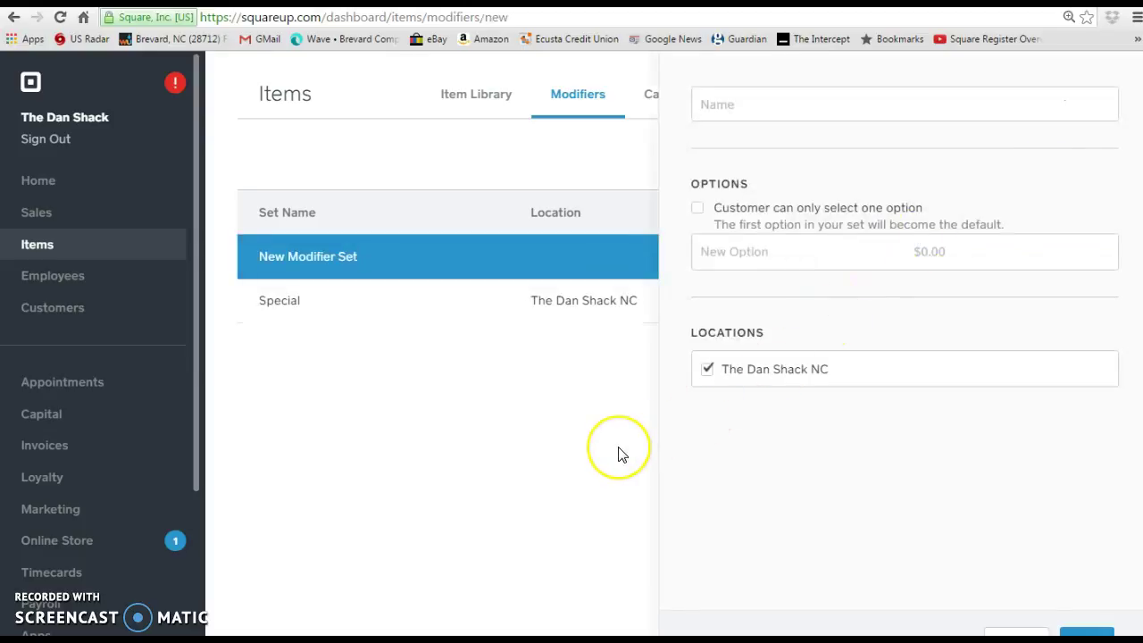
{"action": "left_click", "coordinate": [787, 103]}
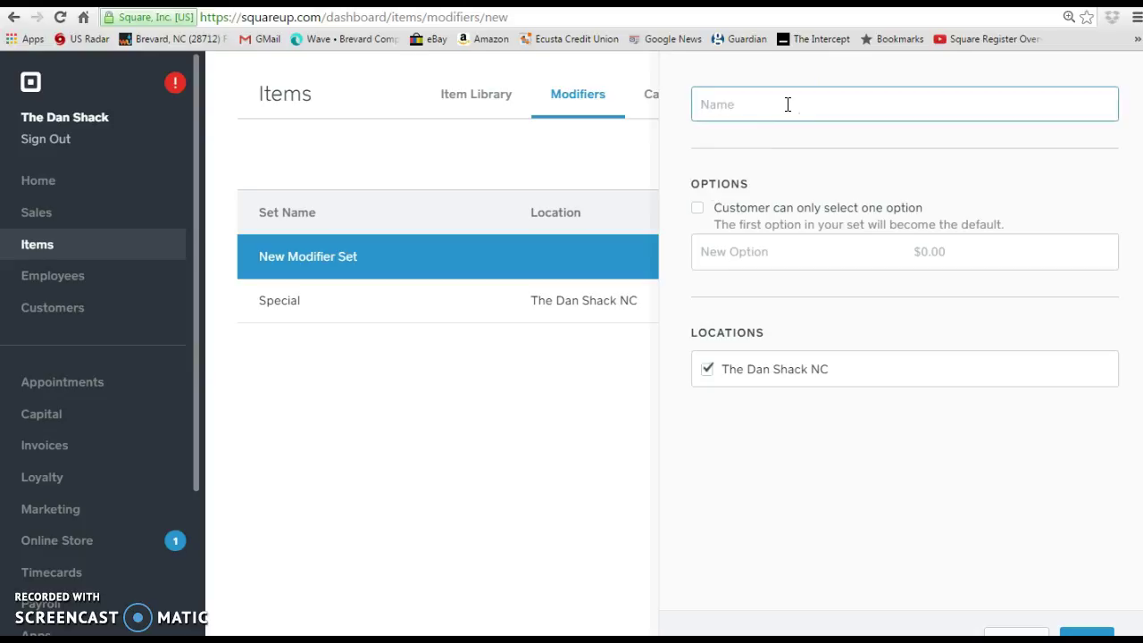
{"action": "left_click", "coordinate": [509, 359]}
Step: Search the item library for "PC Support" and filter the items to the Support category
{"action": "left_click", "coordinate": [478, 105]}
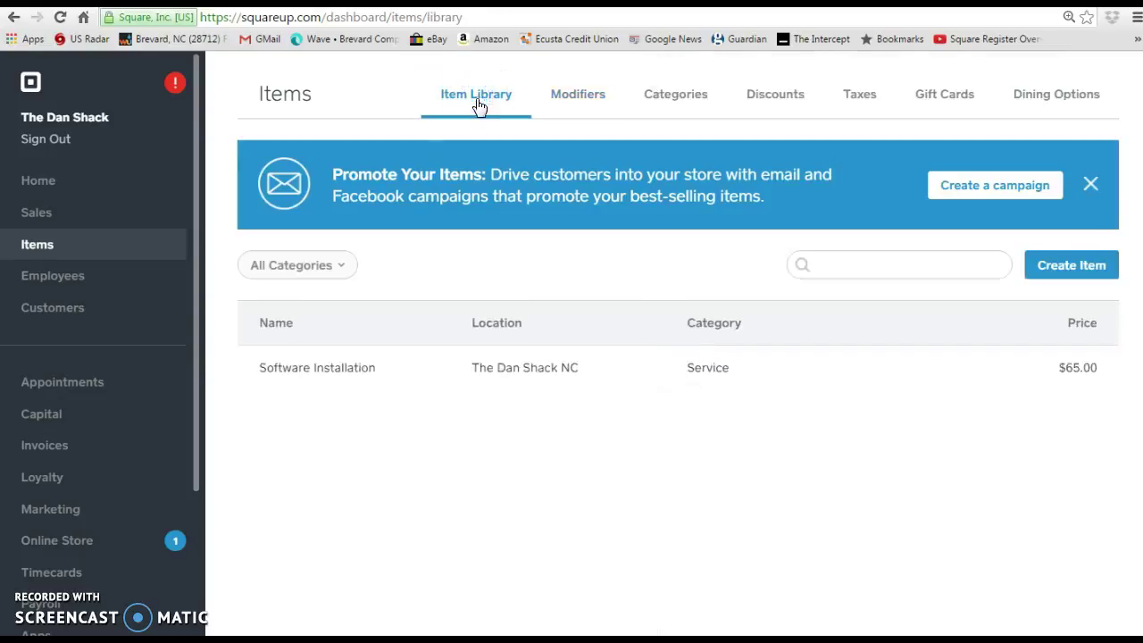
{"action": "left_click", "coordinate": [842, 274]}
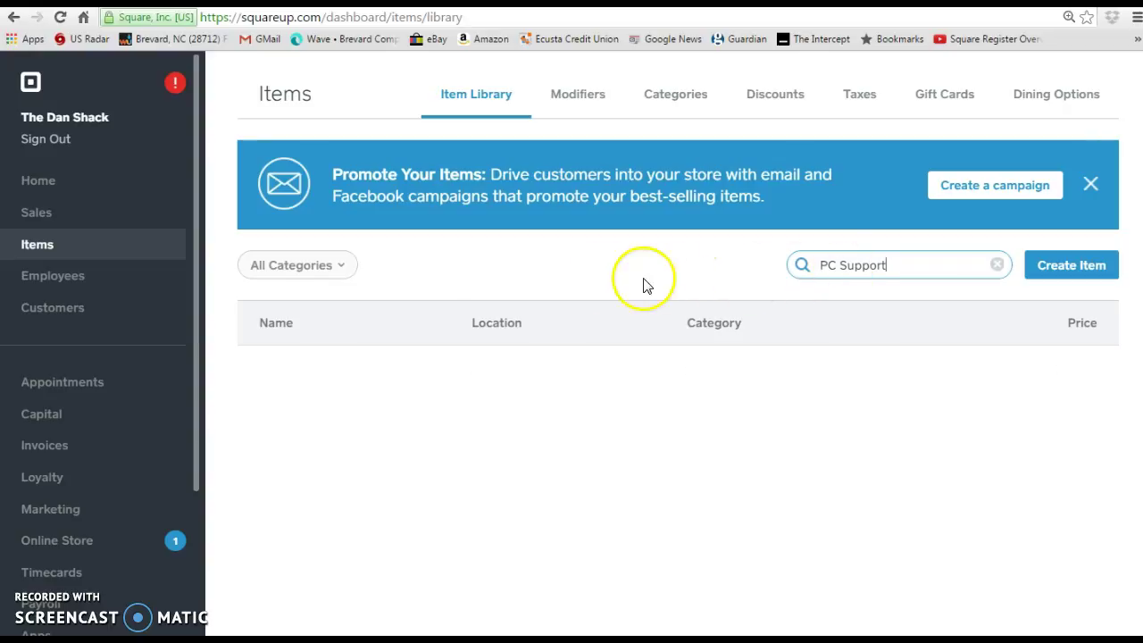
{"action": "left_click", "coordinate": [333, 268]}
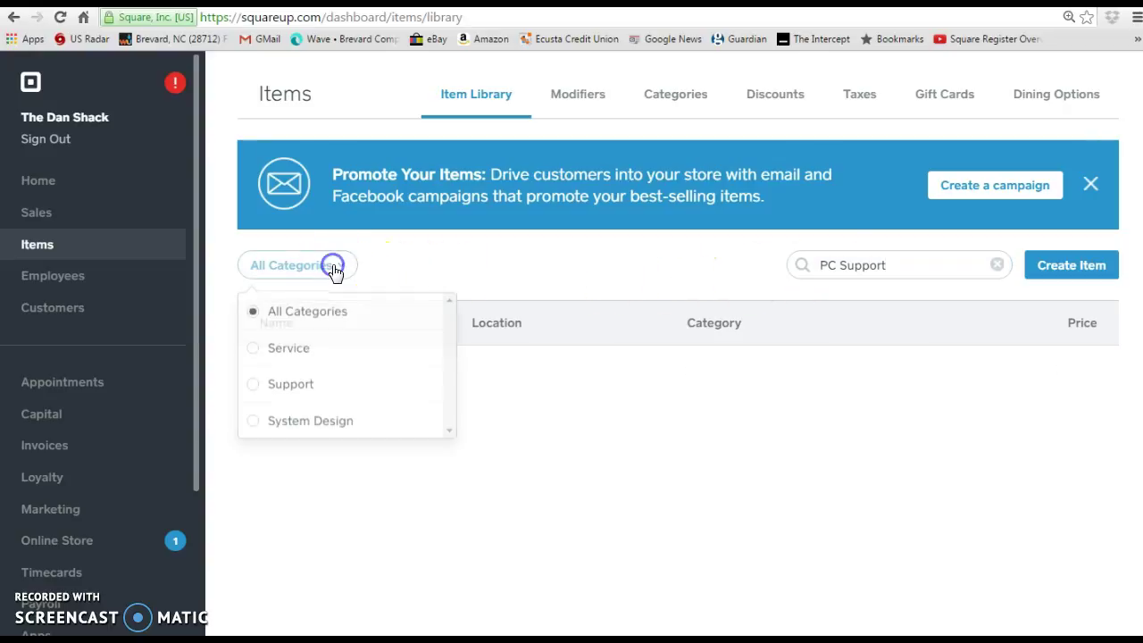
{"action": "left_click", "coordinate": [289, 392]}
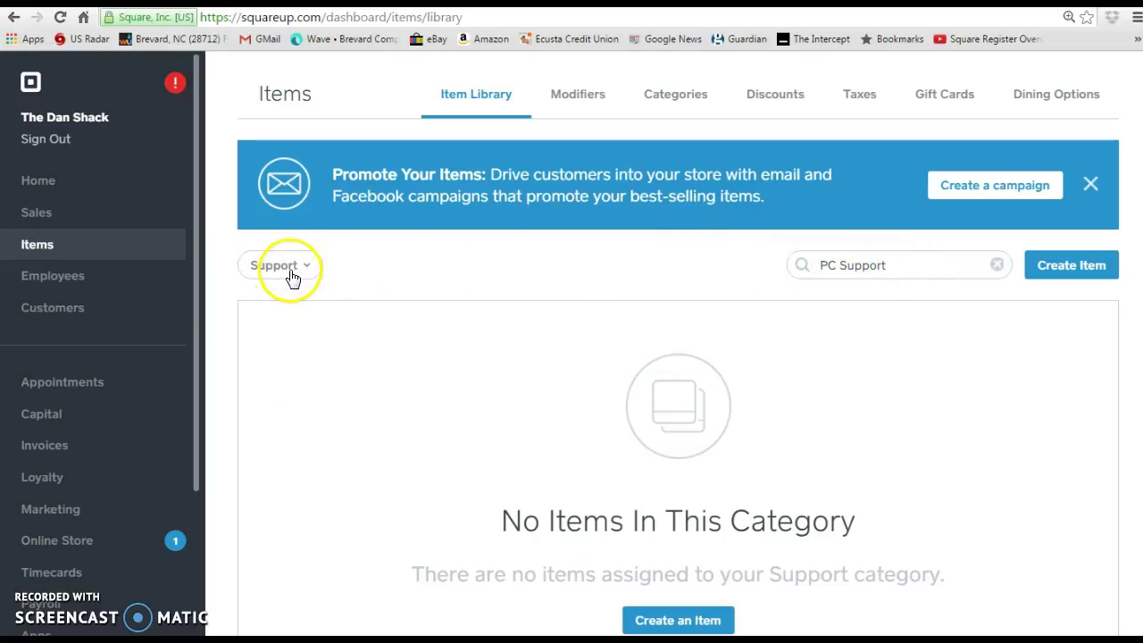
Step: Start a new item named PC Support in the Support category
{"action": "left_click", "coordinate": [1091, 268]}
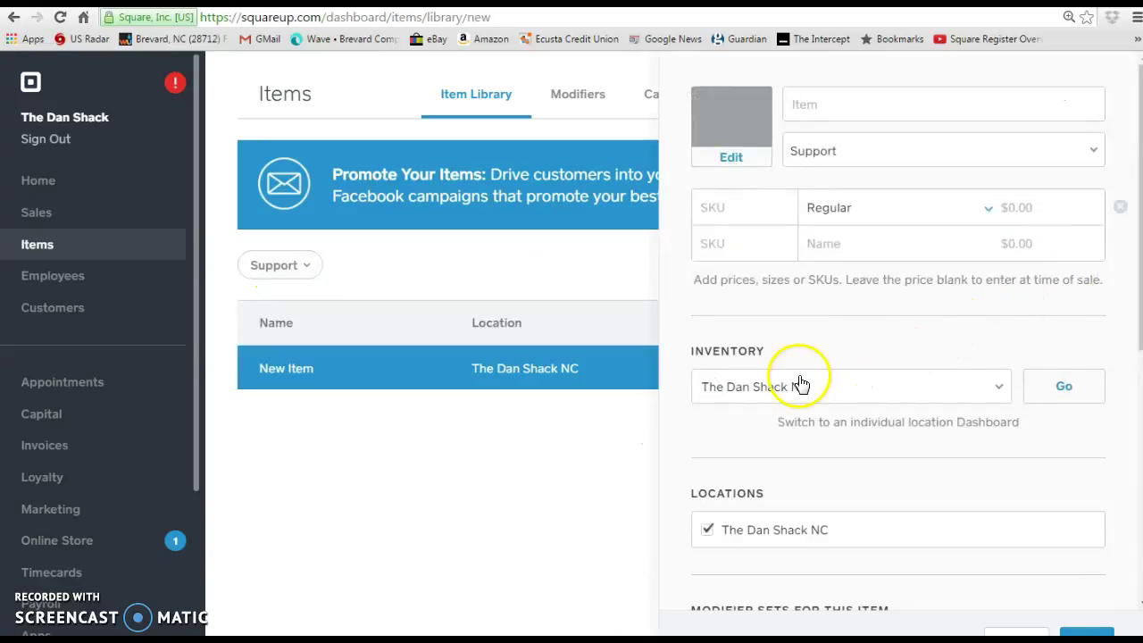
{"action": "left_click", "coordinate": [836, 102]}
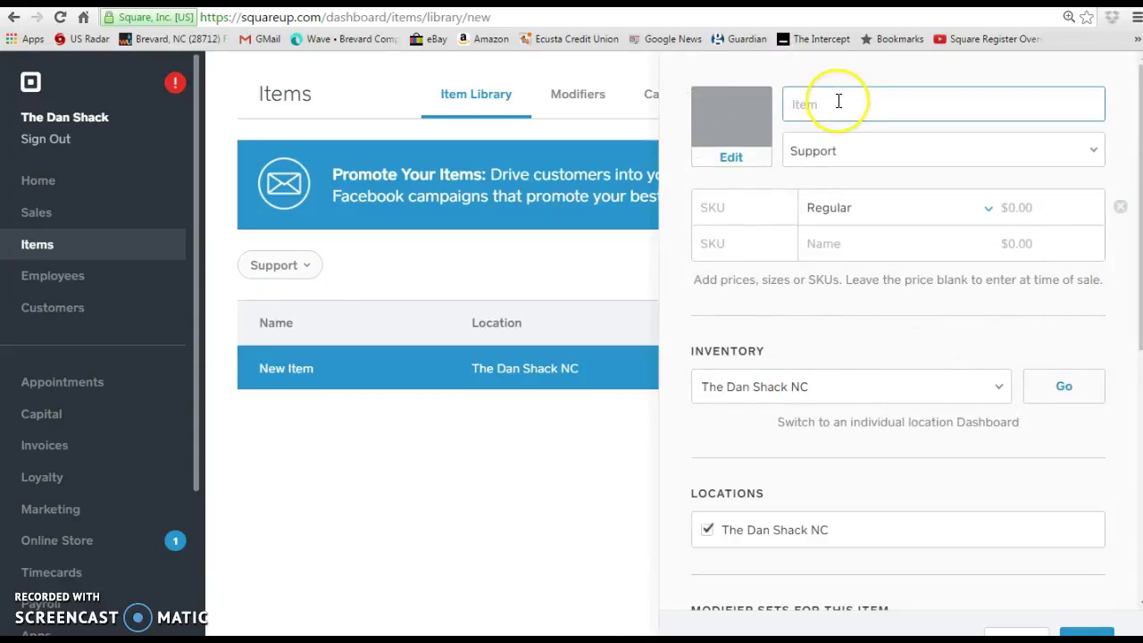
{"action": "type", "text": "PC Support"}
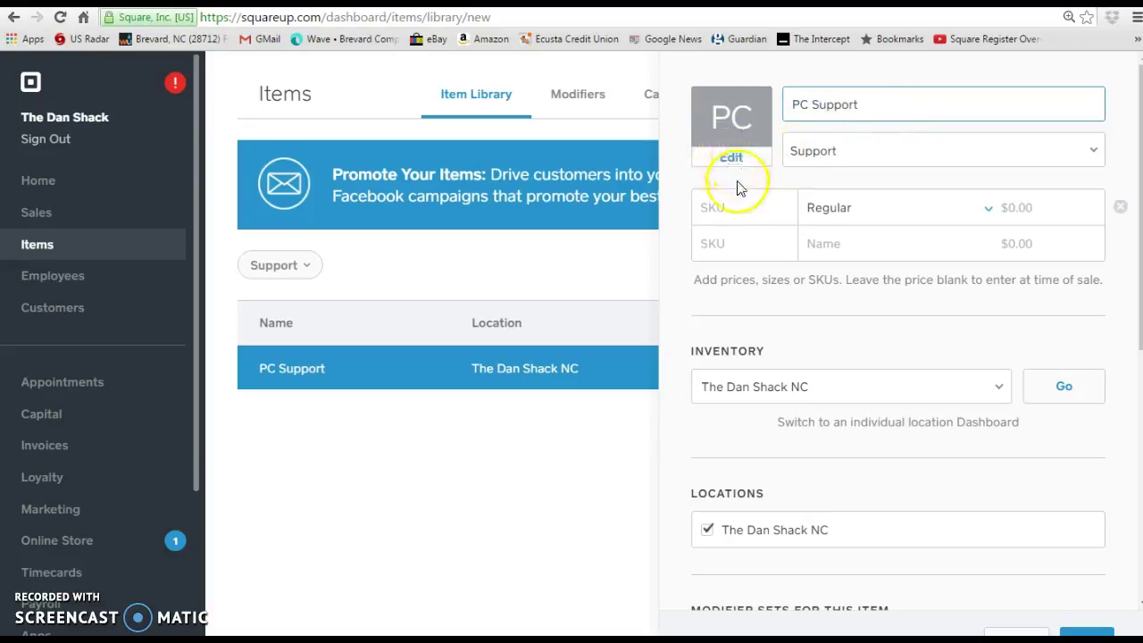
Step: Give the item's Regular variation the SKU 12346 and a price of $45.00
{"action": "left_click", "coordinate": [747, 208]}
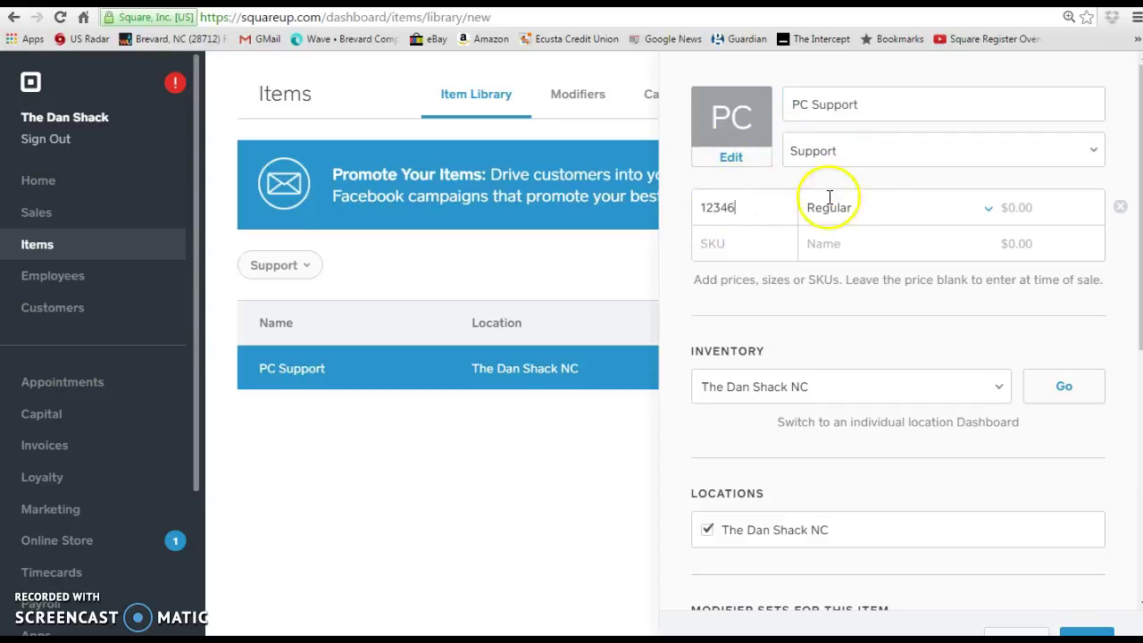
{"action": "left_click", "coordinate": [987, 207]}
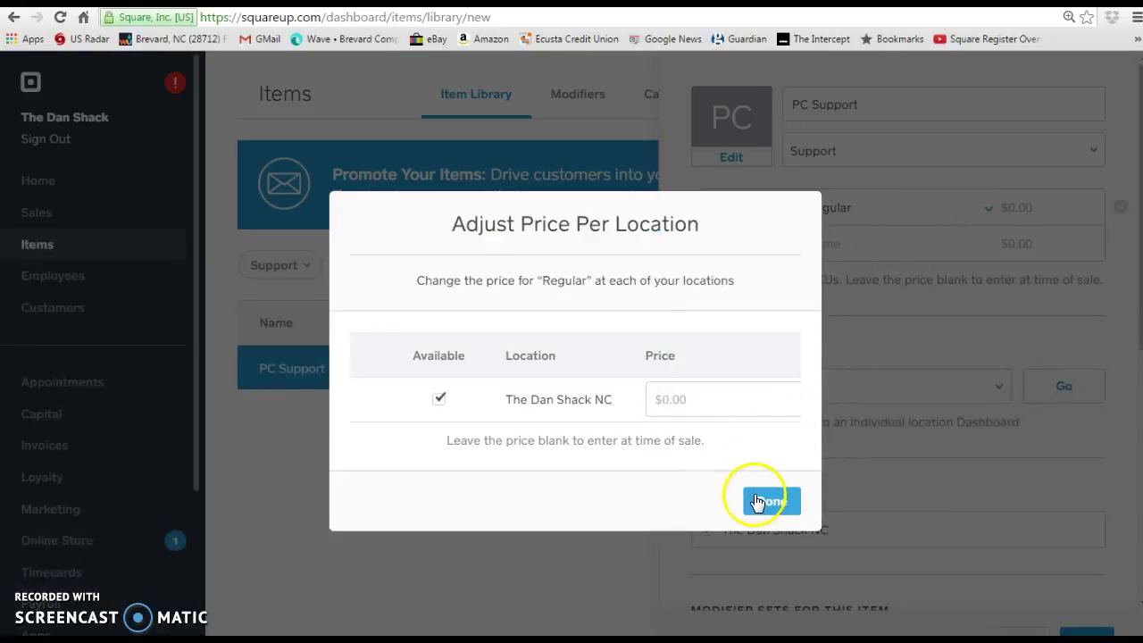
{"action": "left_click", "coordinate": [759, 501]}
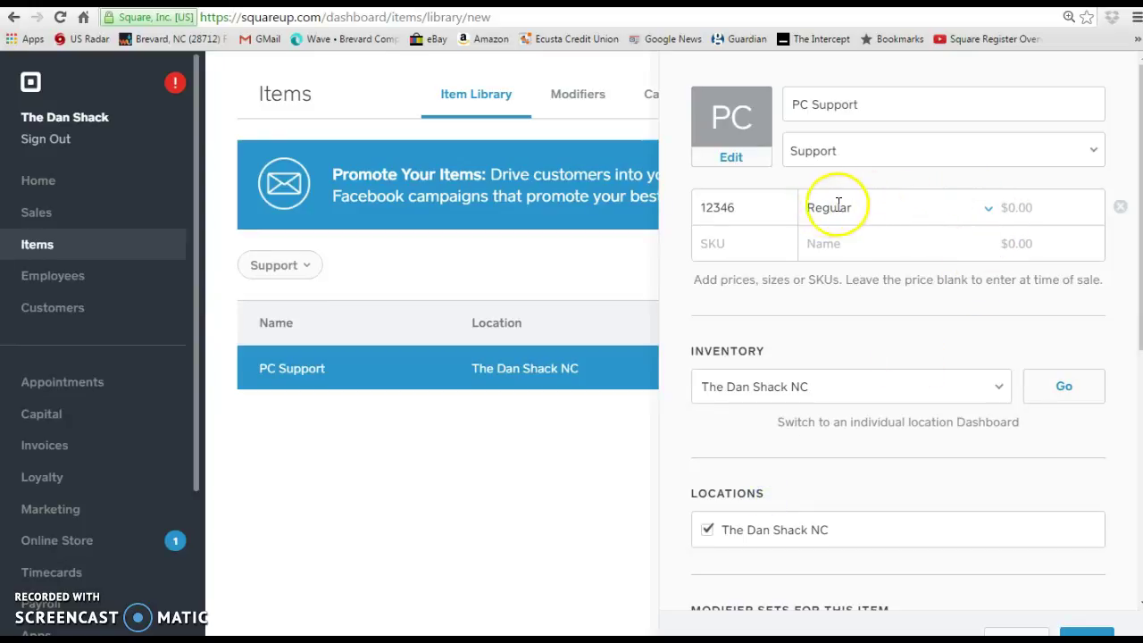
{"action": "left_click", "coordinate": [984, 204]}
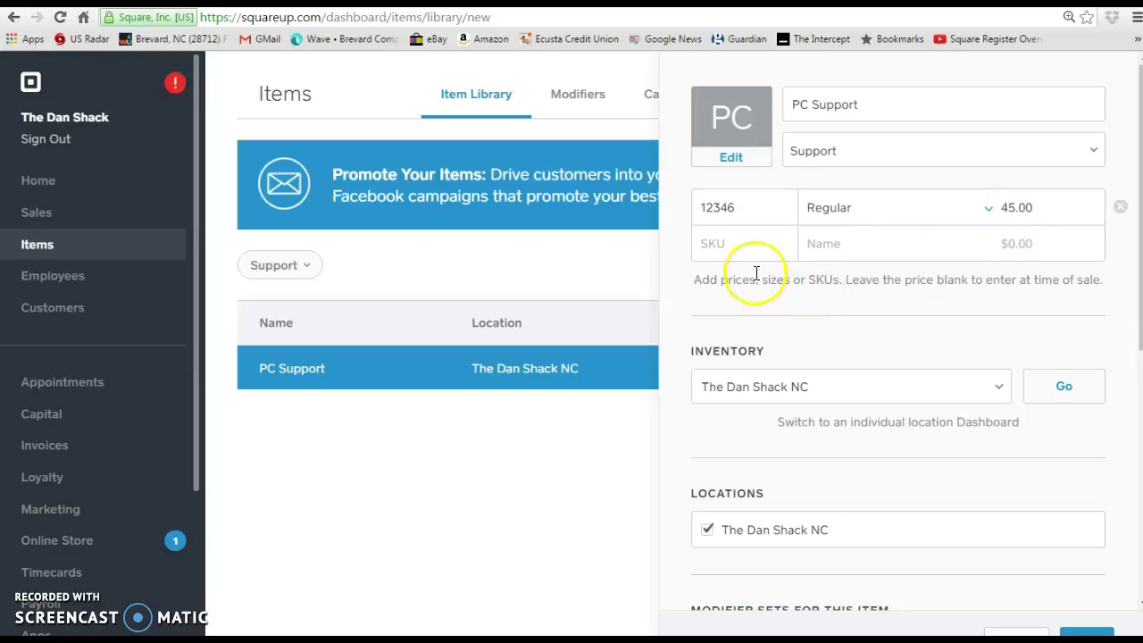
Step: Add a second price variation named Special with SKU 12347 and a price of $50.00
{"action": "left_click", "coordinate": [768, 248]}
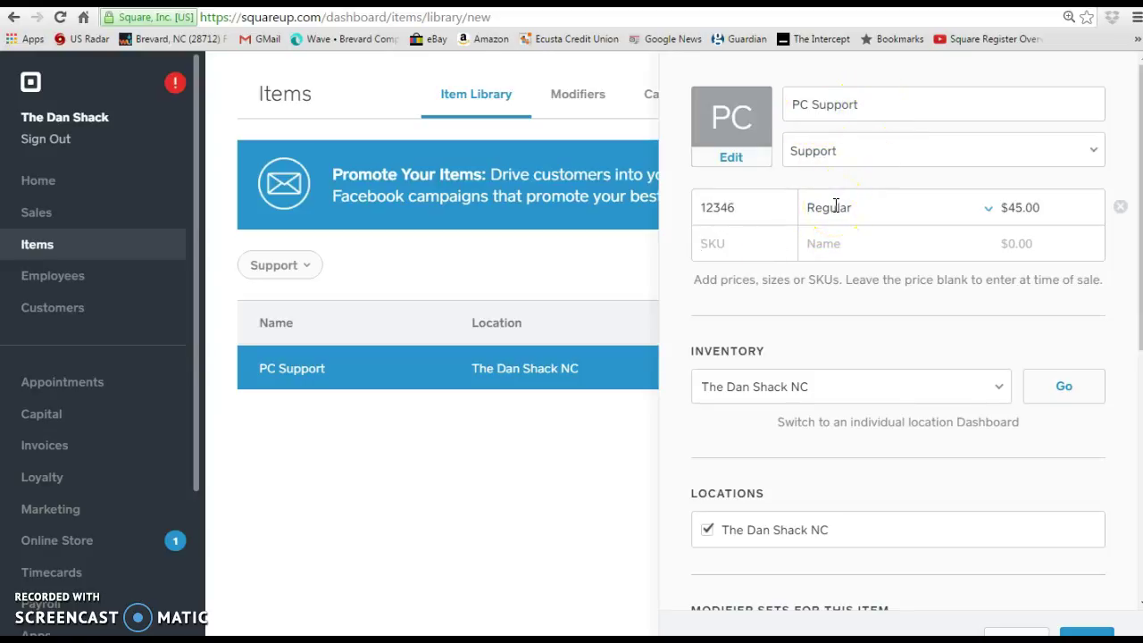
{"action": "type", "text": "12347"}
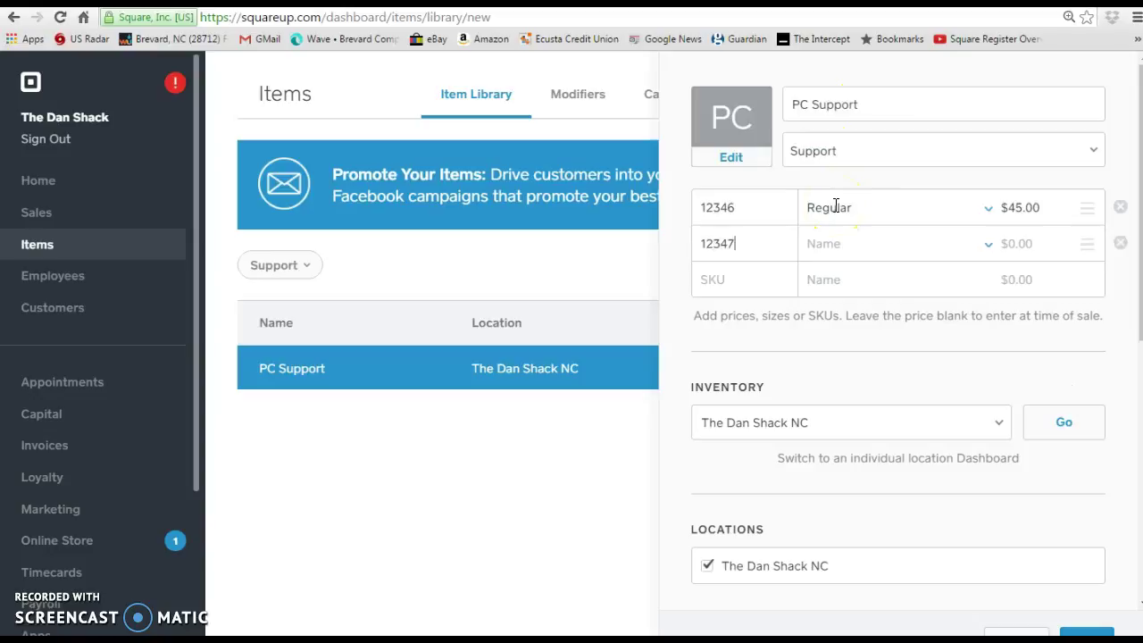
{"action": "left_click", "coordinate": [849, 244]}
{"action": "left_click", "coordinate": [1012, 241]}
{"action": "left_click", "coordinate": [918, 250]}
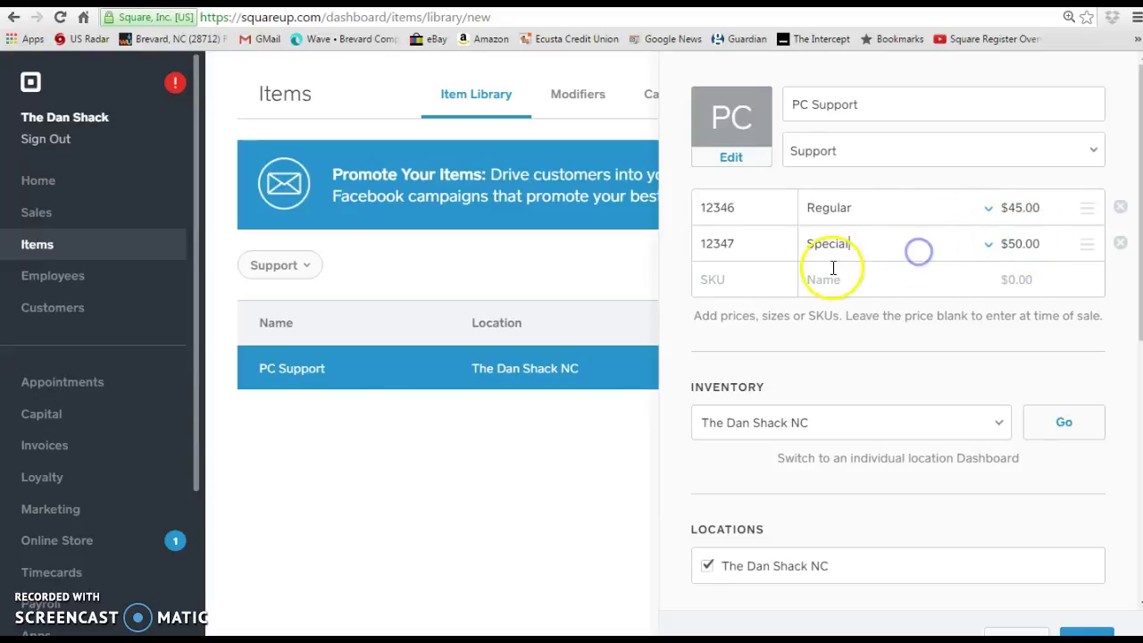
{"action": "left_click", "coordinate": [792, 277]}
{"action": "left_click", "coordinate": [896, 209]}
{"action": "left_click", "coordinate": [878, 242]}
{"action": "left_click", "coordinate": [880, 209]}
{"action": "left_click", "coordinate": [873, 243]}
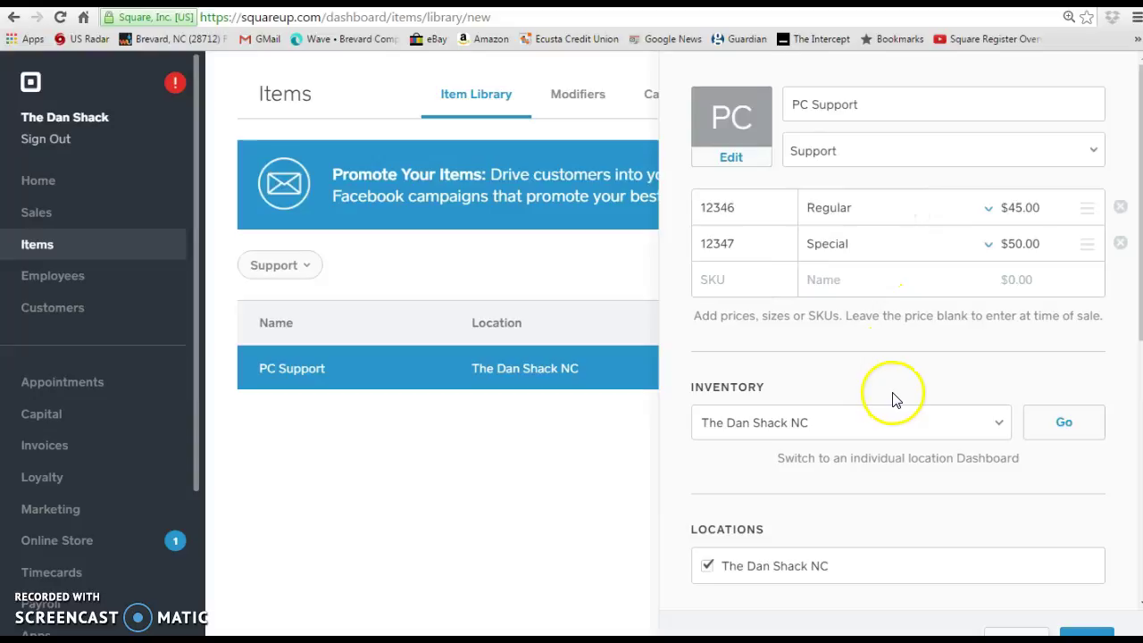
Step: Review the new item's location, modifier set, tax and description settings, and save the PC Support item
{"action": "scroll", "coordinate": [897, 399], "scroll_direction": "down", "scroll_amount": 3}
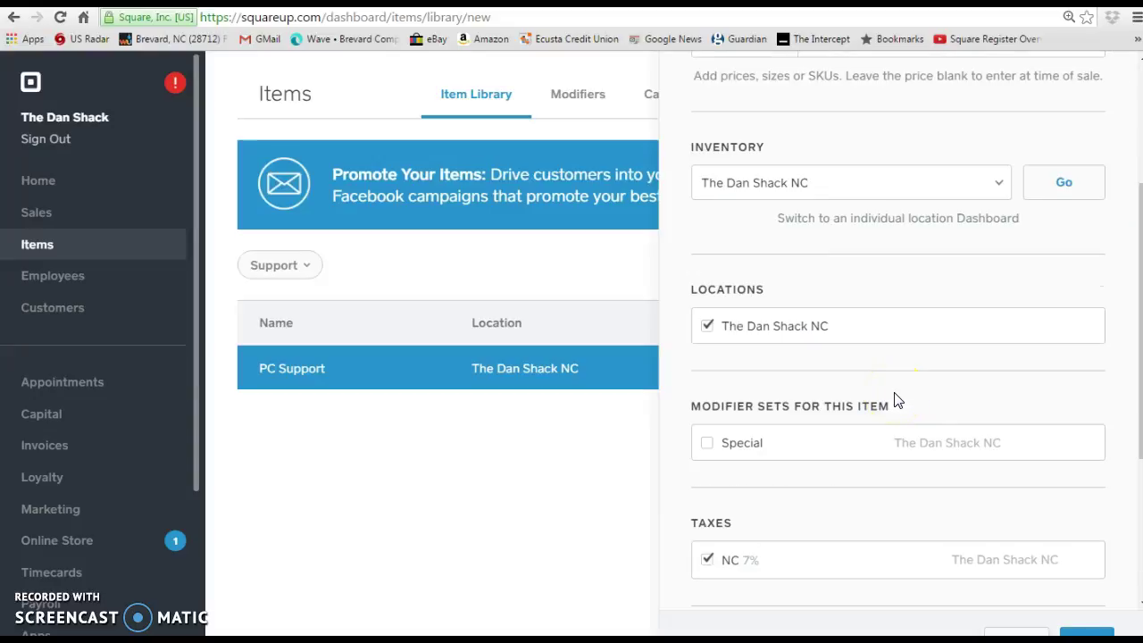
{"action": "scroll", "coordinate": [897, 399], "scroll_direction": "down", "scroll_amount": 1}
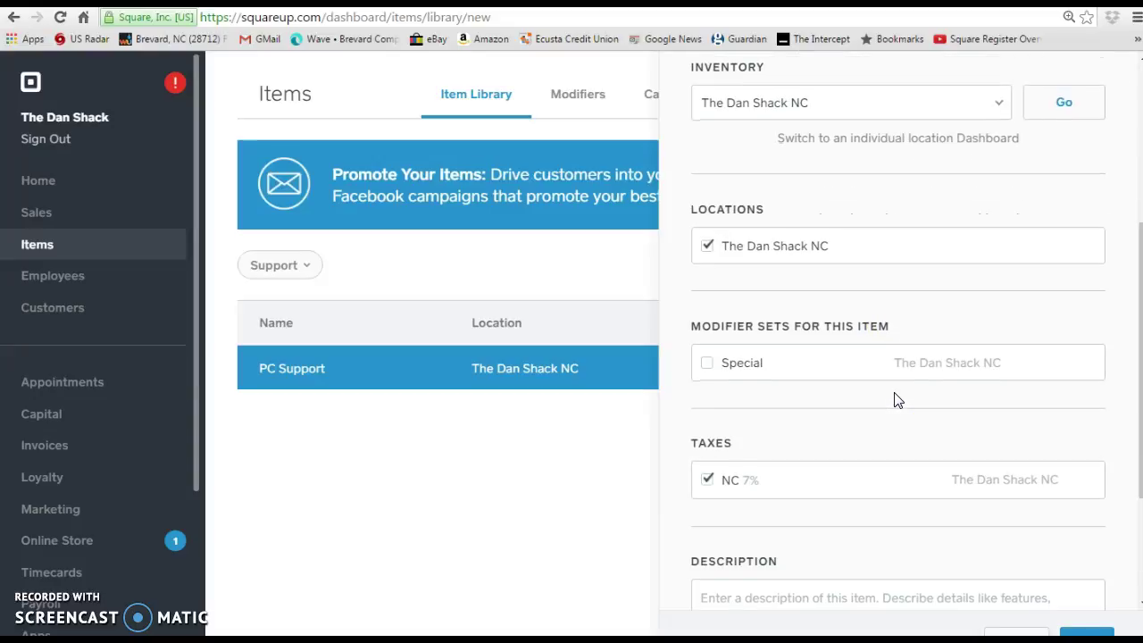
{"action": "scroll", "coordinate": [896, 400], "scroll_direction": "up", "scroll_amount": 4}
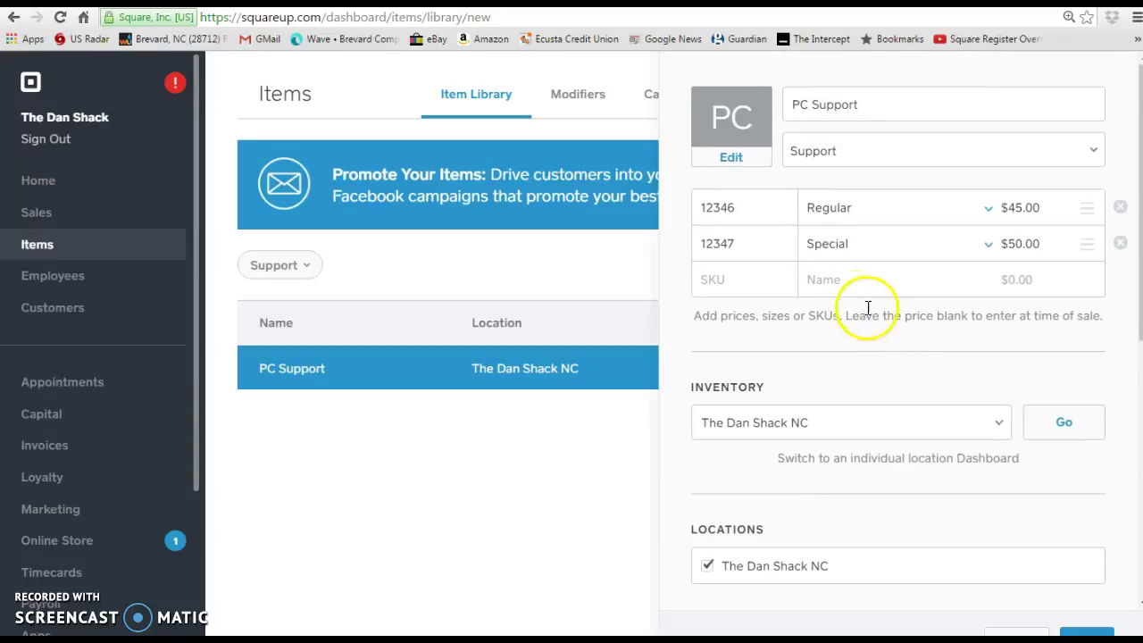
{"action": "scroll", "coordinate": [905, 394], "scroll_direction": "down", "scroll_amount": 5}
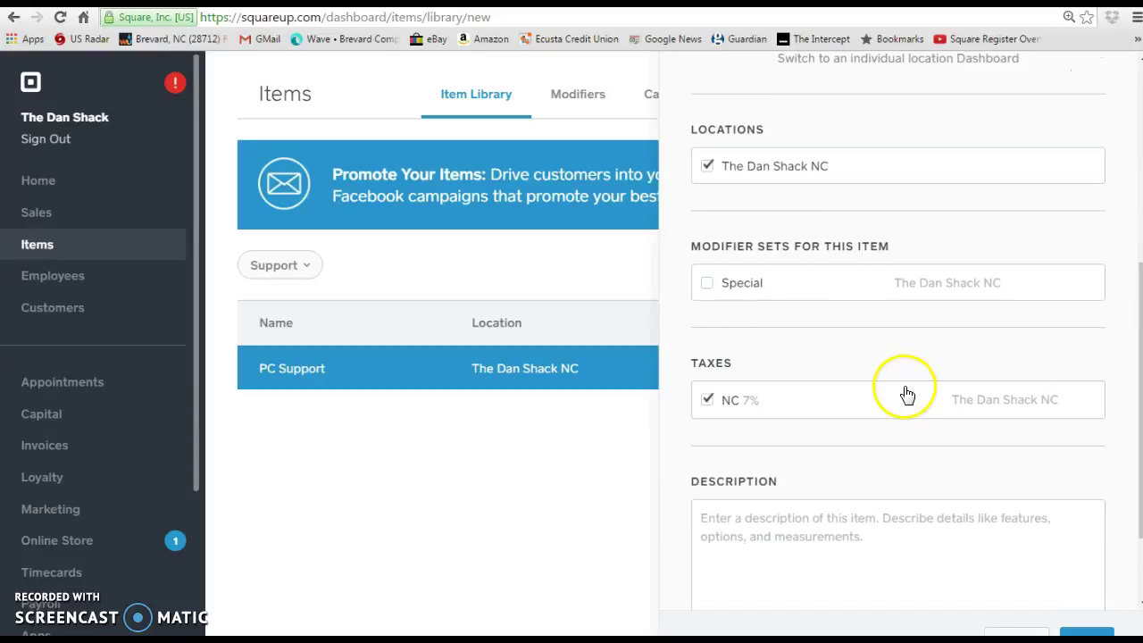
{"action": "scroll", "coordinate": [983, 438], "scroll_direction": "down", "scroll_amount": 2}
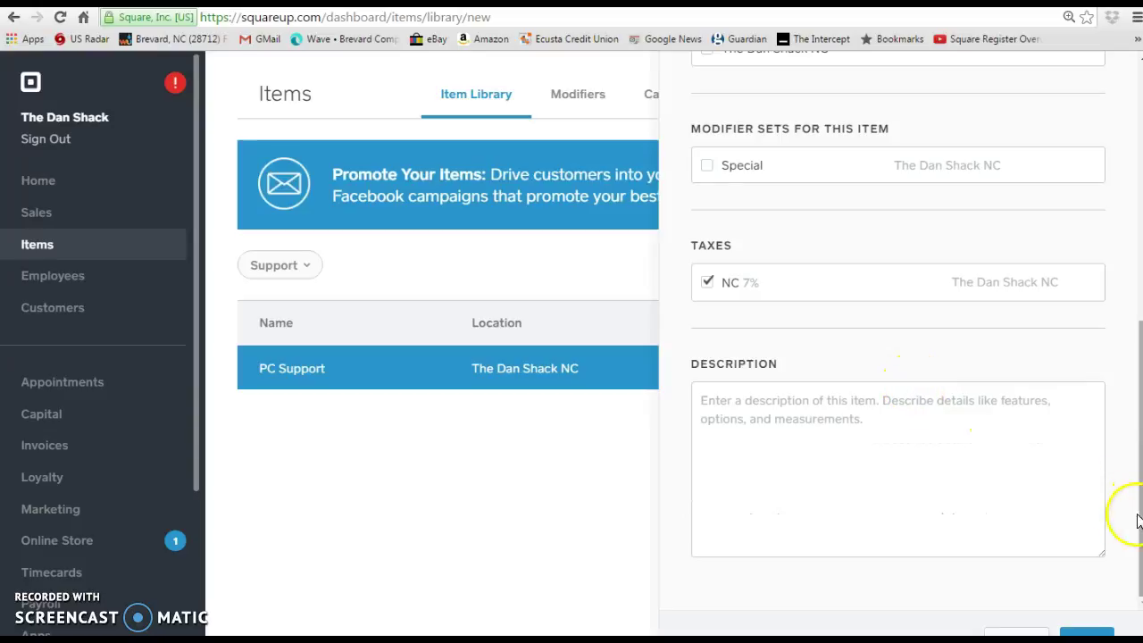
{"action": "left_click", "coordinate": [1087, 632]}
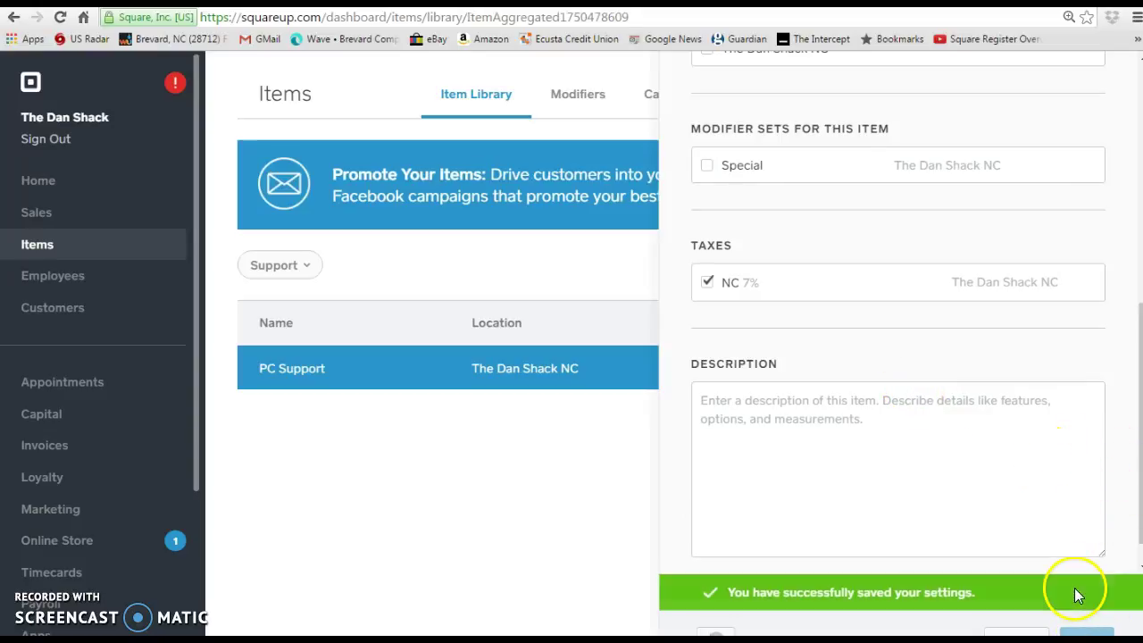
Step: Check the saved item's variations, return to the item library and reopen PC Support from the list
{"action": "scroll", "coordinate": [832, 439], "scroll_direction": "up", "scroll_amount": 4}
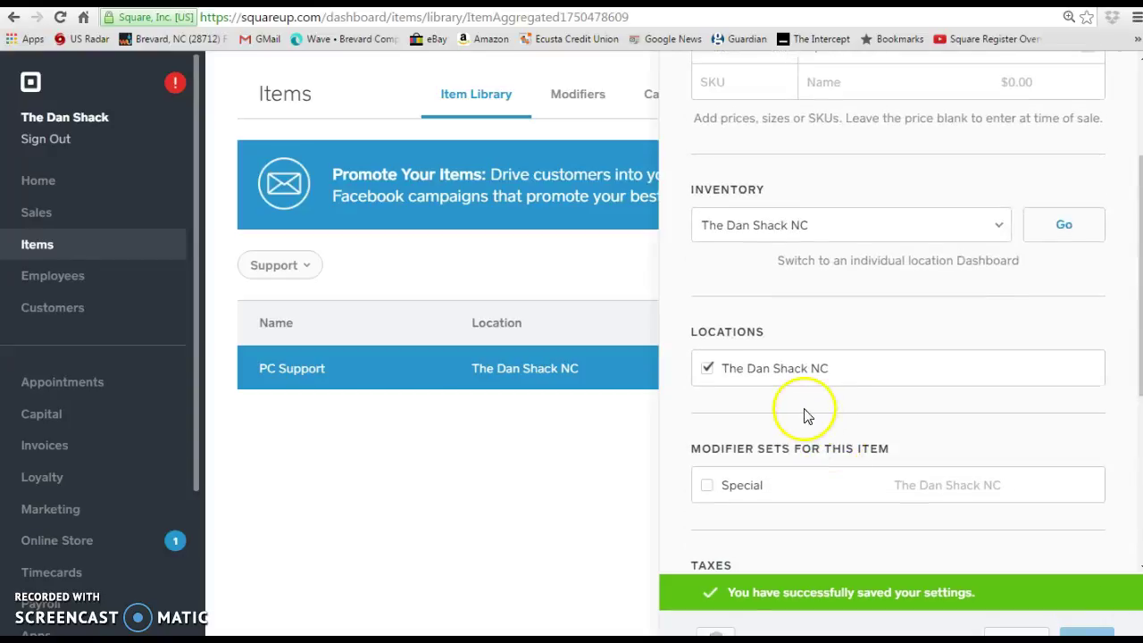
{"action": "scroll", "coordinate": [818, 375], "scroll_direction": "up", "scroll_amount": 2}
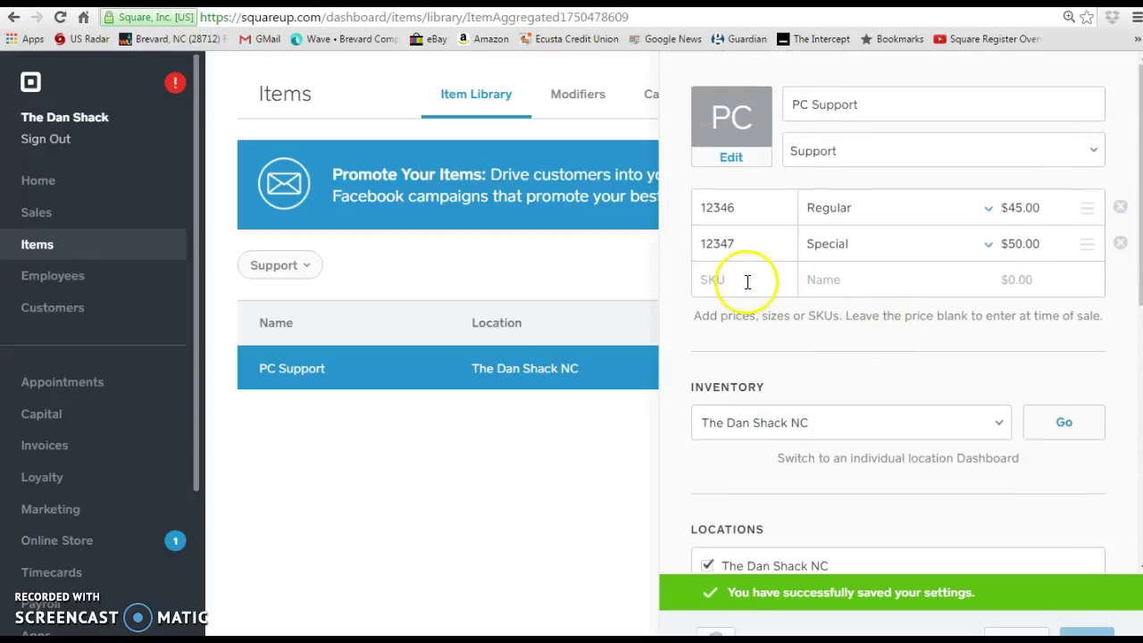
{"action": "left_click", "coordinate": [475, 96]}
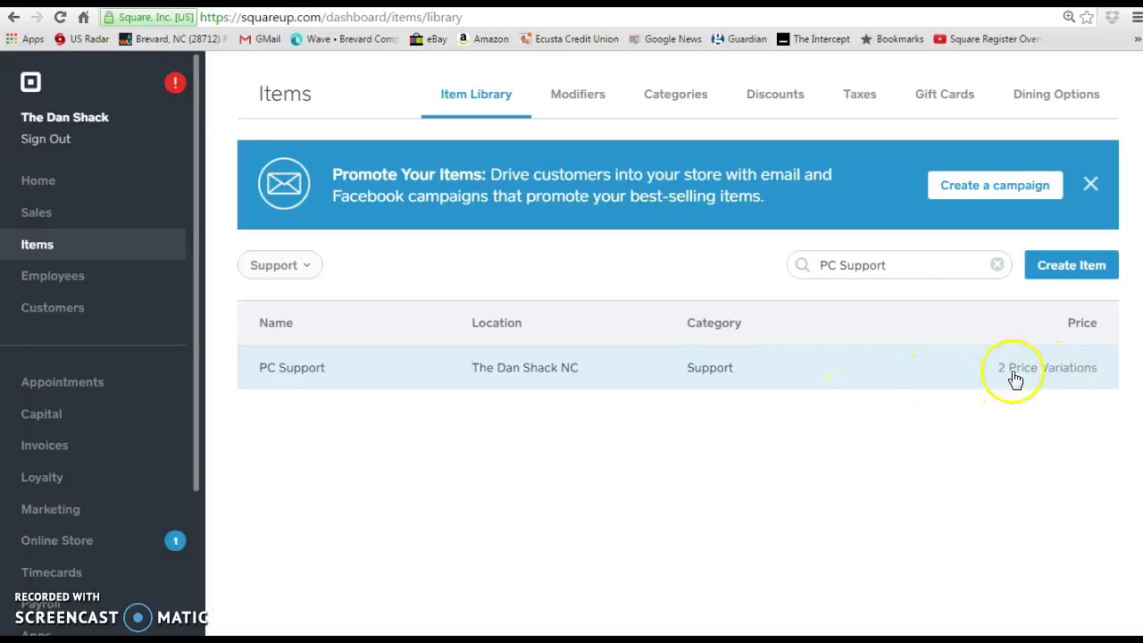
{"action": "left_click", "coordinate": [291, 375]}
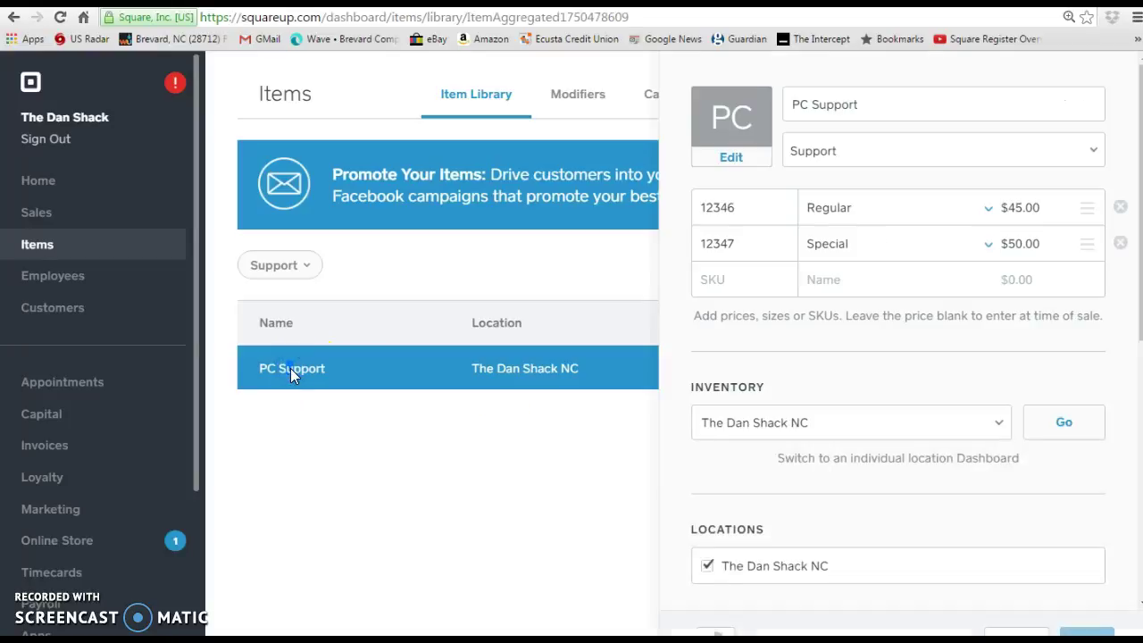
Step: Review the names and prices of PC Support's Regular and Special variations, and return to the item library
{"action": "left_click_drag", "start_coordinate": [808, 207], "coordinate": [868, 202]}
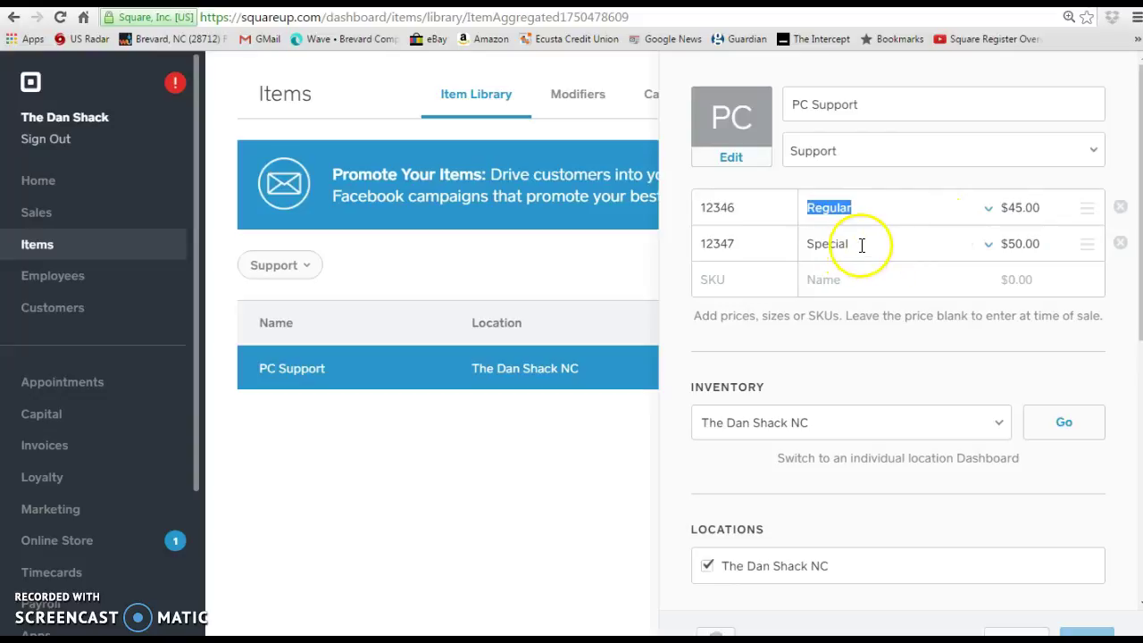
{"action": "double_click", "coordinate": [815, 244]}
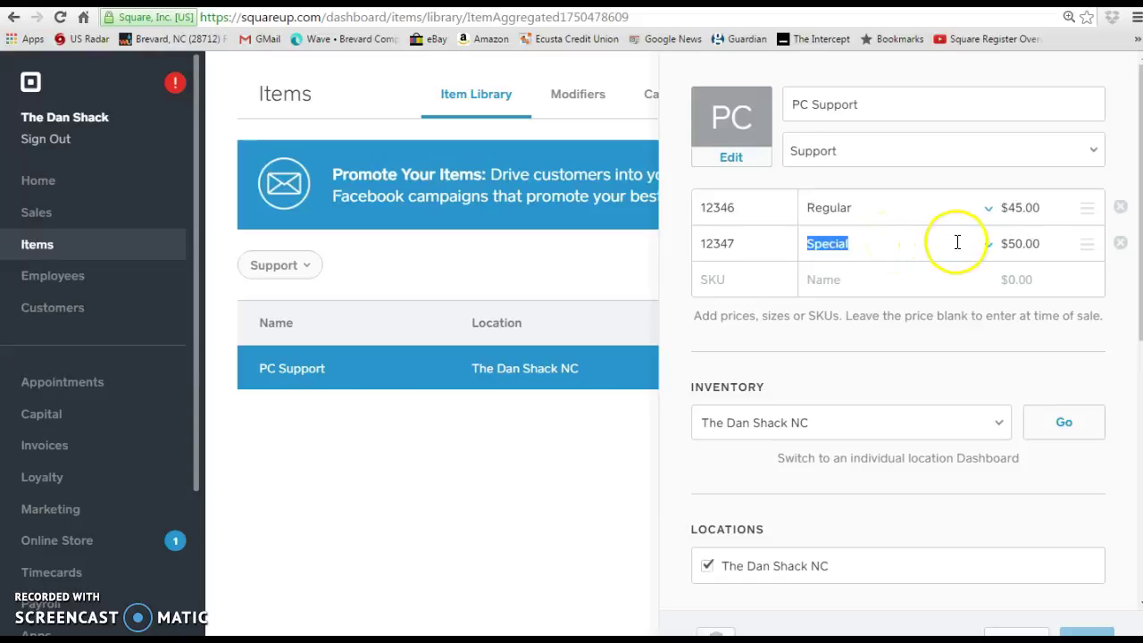
{"action": "left_click", "coordinate": [997, 243]}
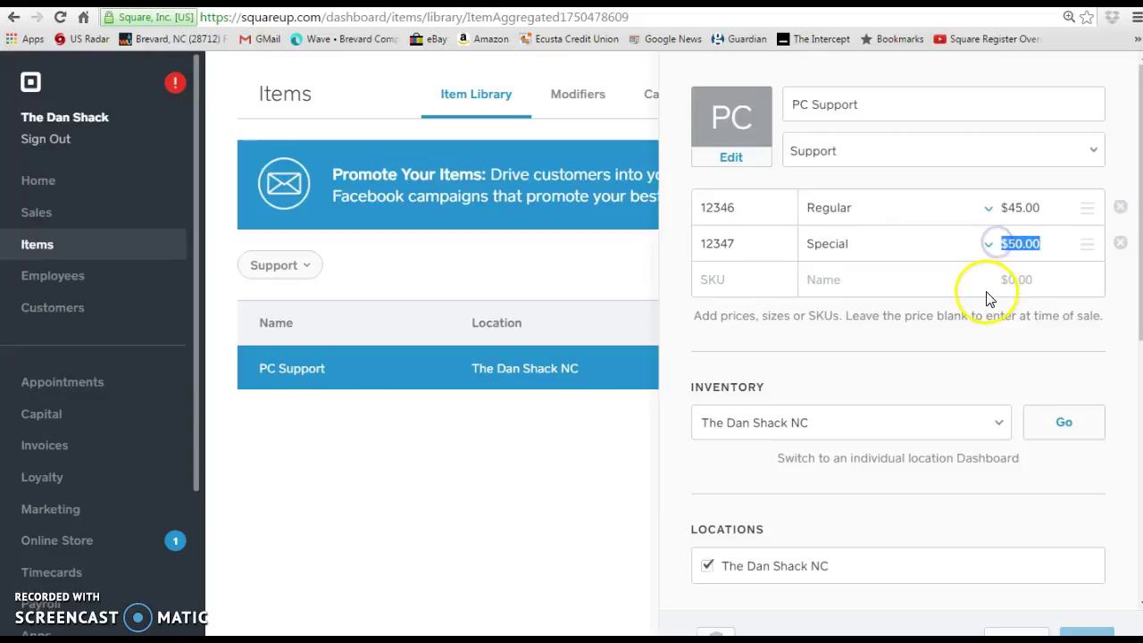
{"action": "left_click", "coordinate": [600, 534]}
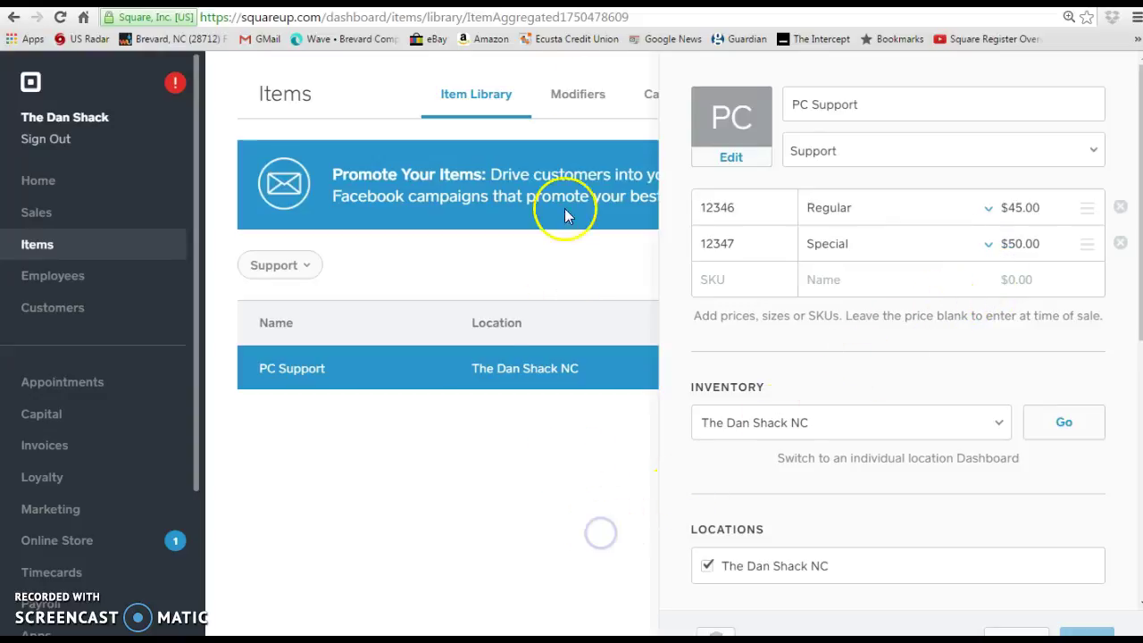
{"action": "left_click", "coordinate": [452, 98]}
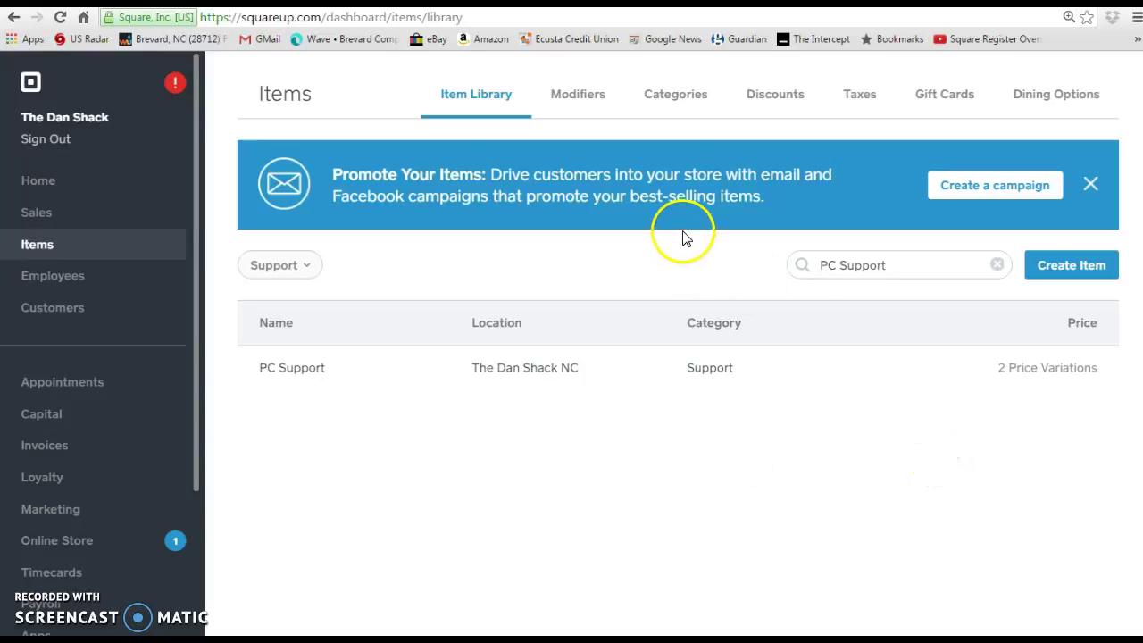
Step: Start a new modifier set named "PC Support for PC's" and limit customers to selecting only one option
{"action": "left_click", "coordinate": [585, 98]}
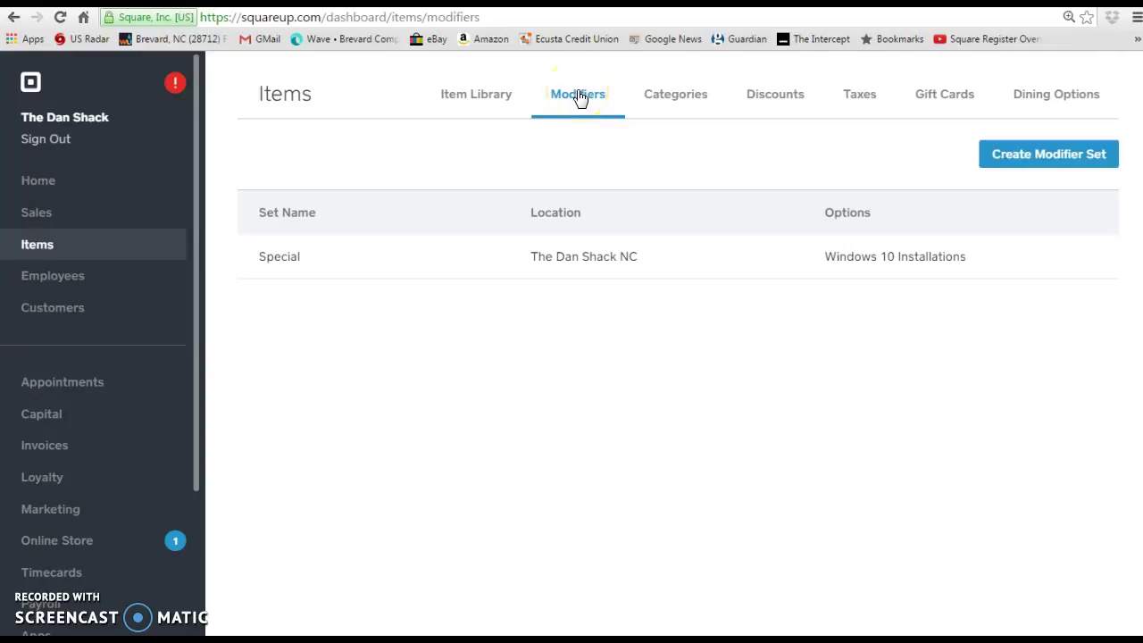
{"action": "left_click", "coordinate": [1078, 159]}
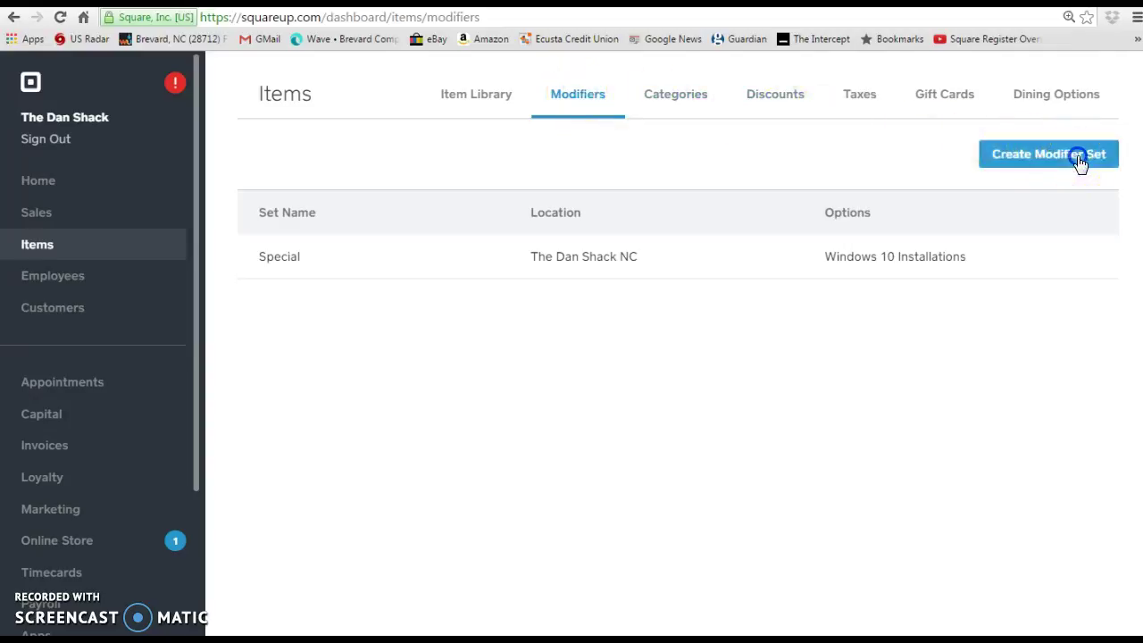
{"action": "left_click", "coordinate": [794, 104]}
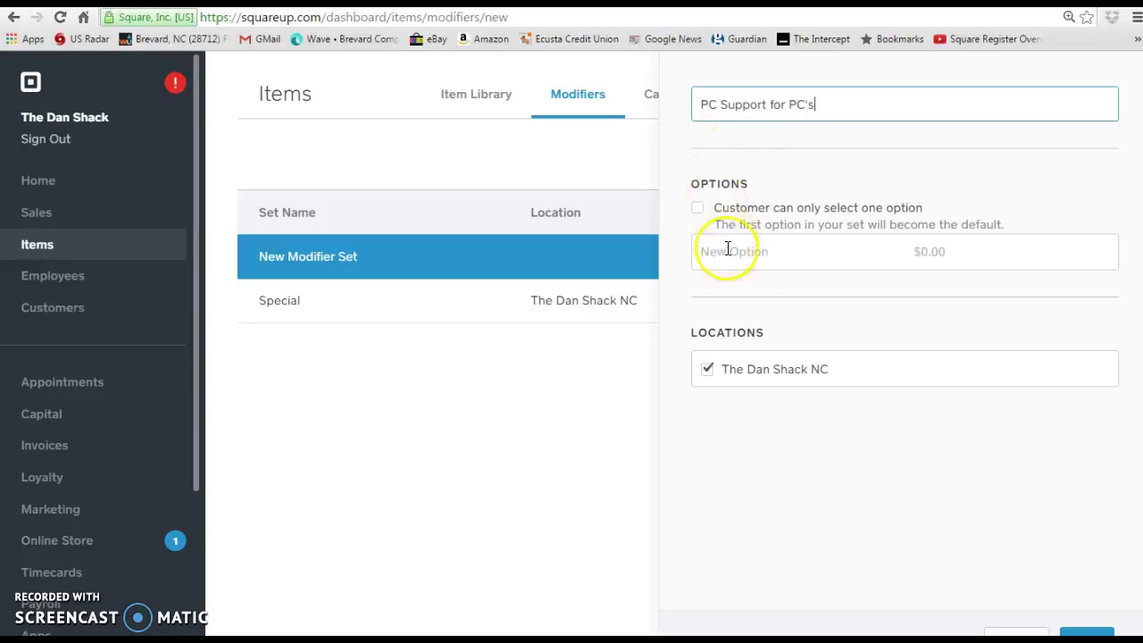
{"action": "left_click", "coordinate": [1081, 633]}
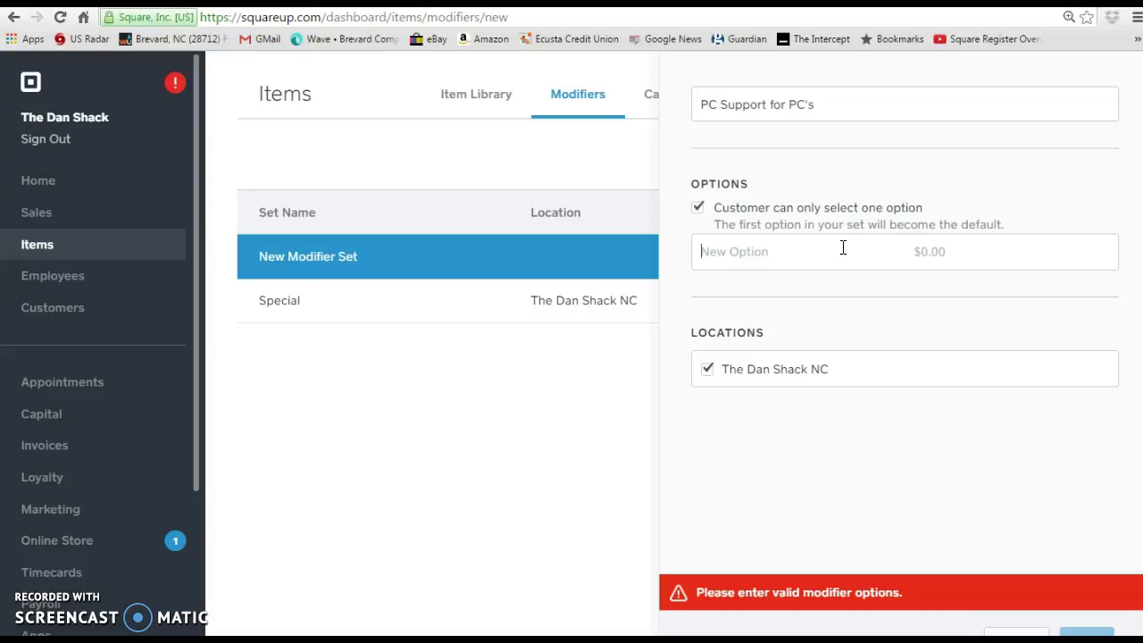
Step: Add the option "extra special" priced at $10.00, save the modifier set and return to the modifiers list
{"action": "type", "text": "extra special"}
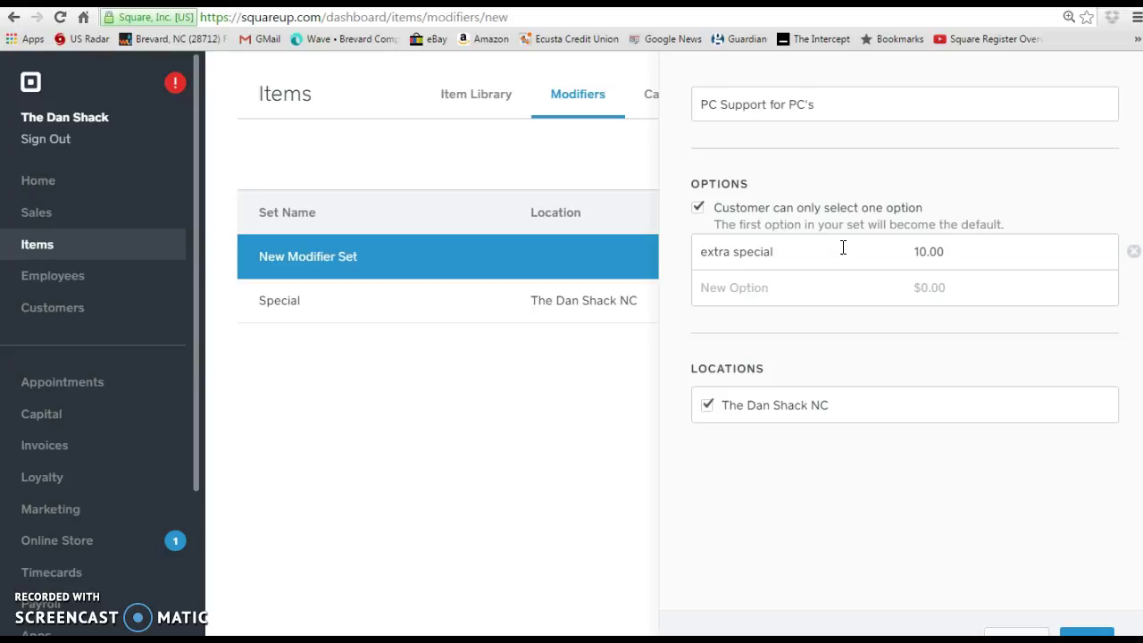
{"action": "left_click", "coordinate": [1081, 629]}
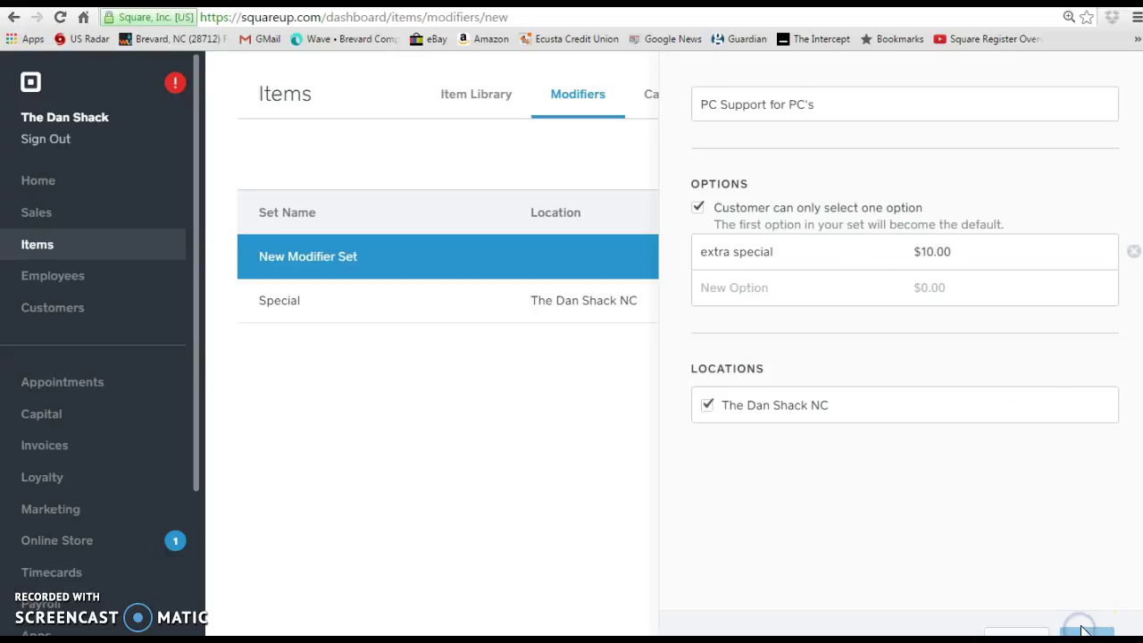
{"action": "left_click", "coordinate": [475, 383]}
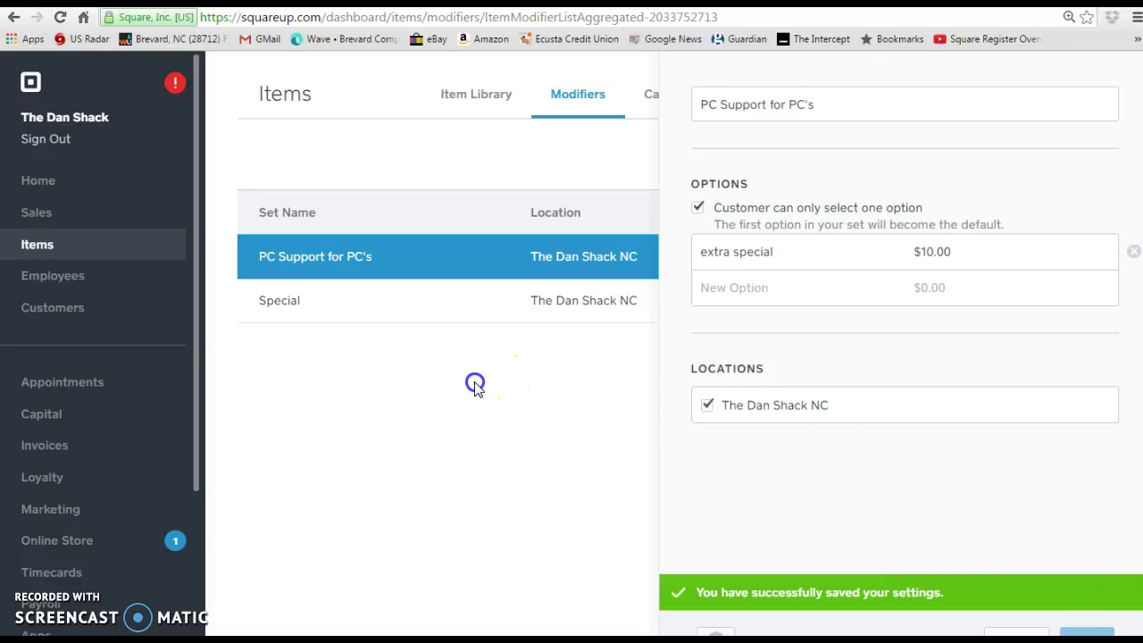
{"action": "left_click", "coordinate": [566, 106]}
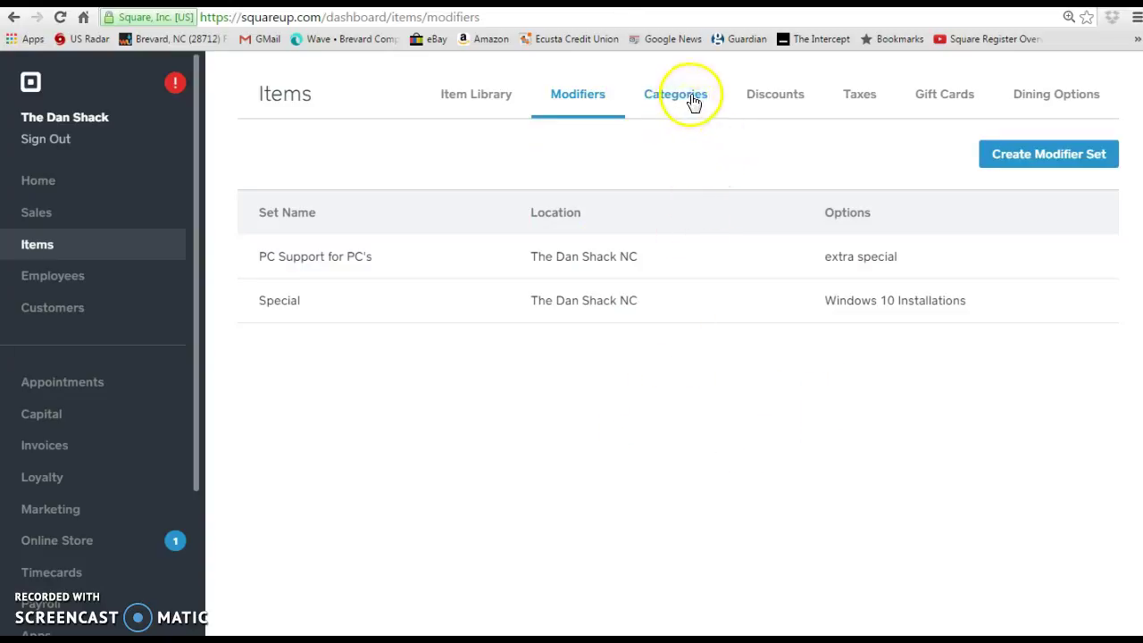
Step: Look back over the item library, modifier sets and categories lists
{"action": "left_click", "coordinate": [495, 102]}
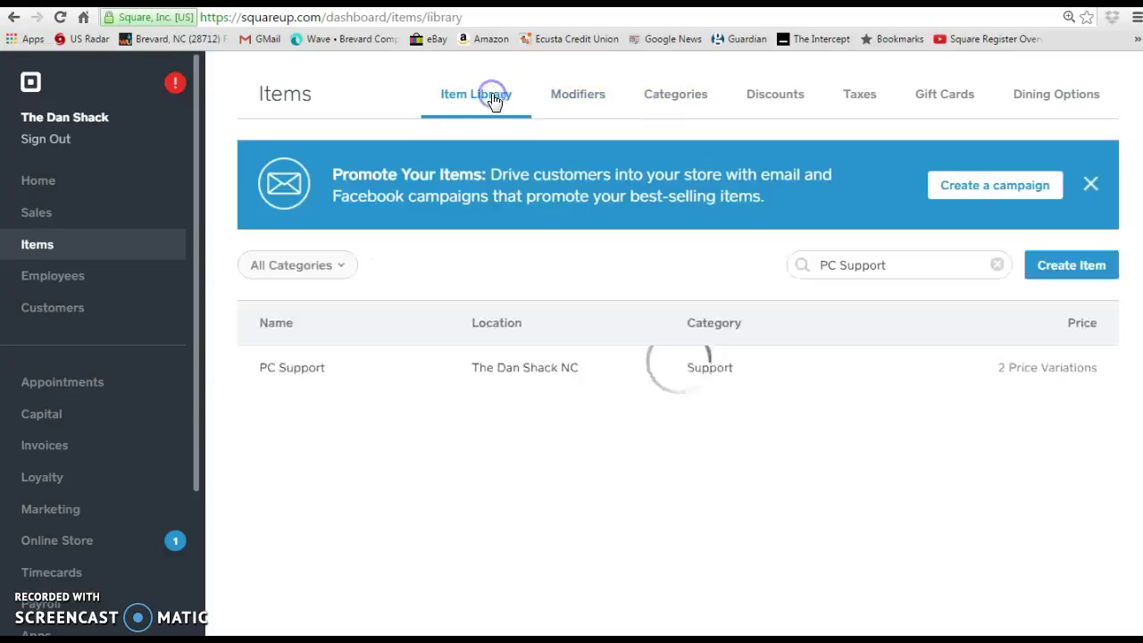
{"action": "left_click", "coordinate": [582, 98]}
{"action": "left_click", "coordinate": [682, 98]}
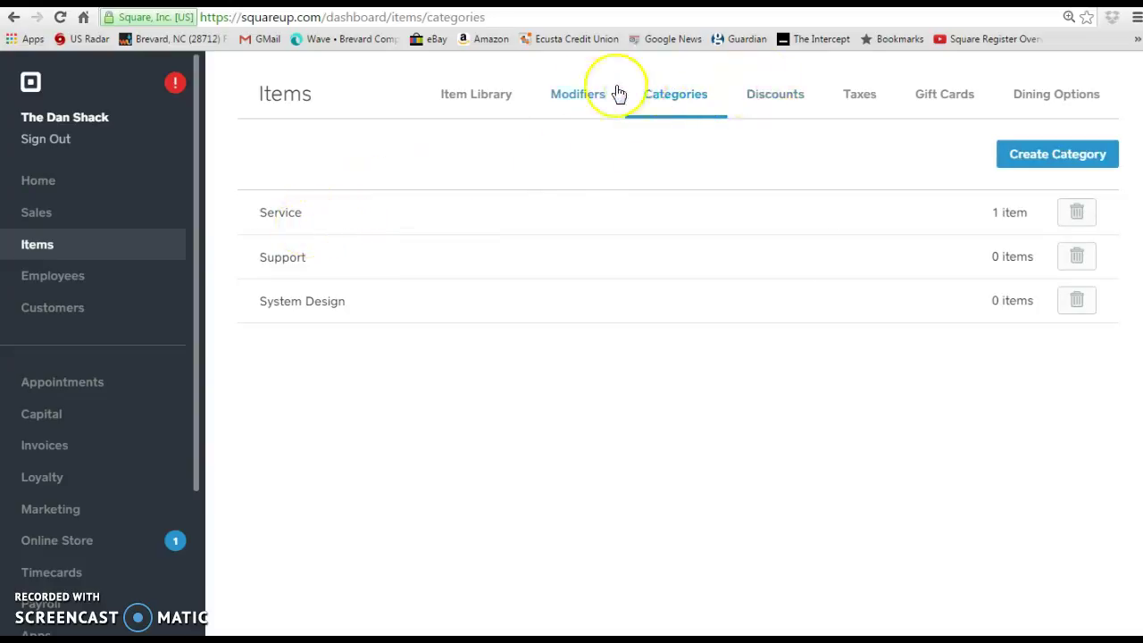
{"action": "left_click", "coordinate": [488, 103]}
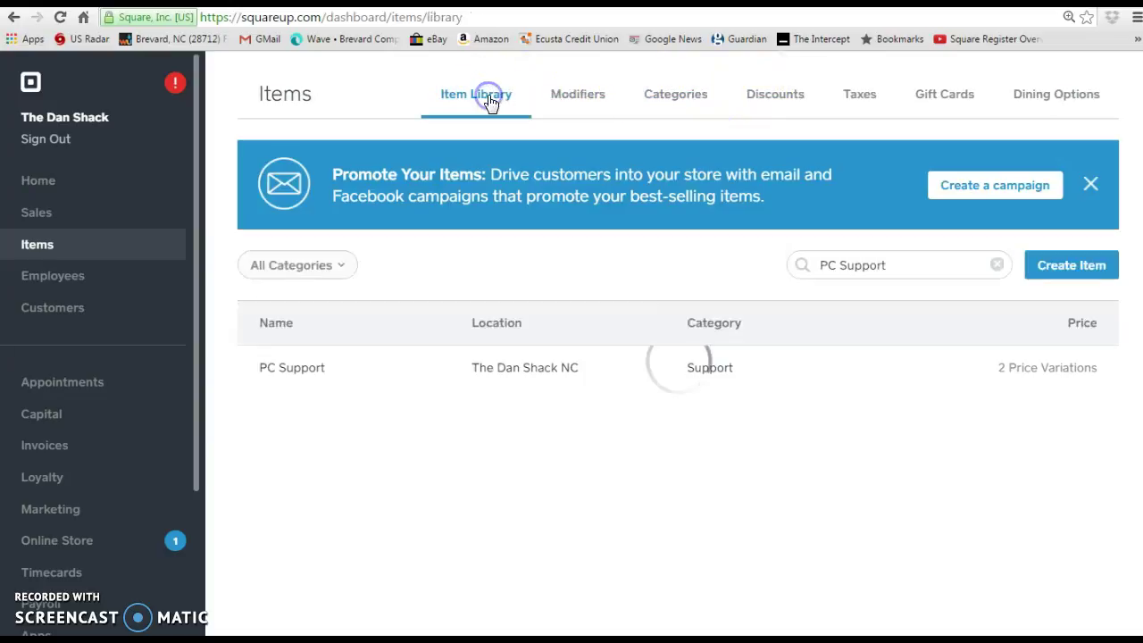
{"action": "left_click", "coordinate": [590, 98]}
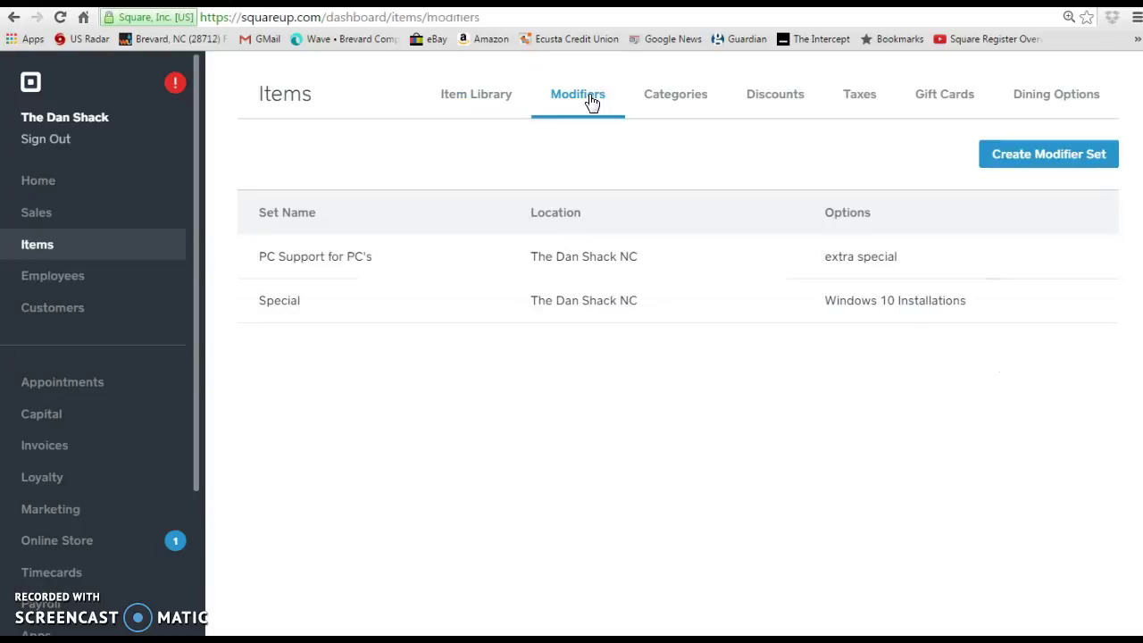
Step: Create and save a discount named "20 Percent Off" with an amount of 20%, and return to the item library
{"action": "left_click", "coordinate": [775, 100]}
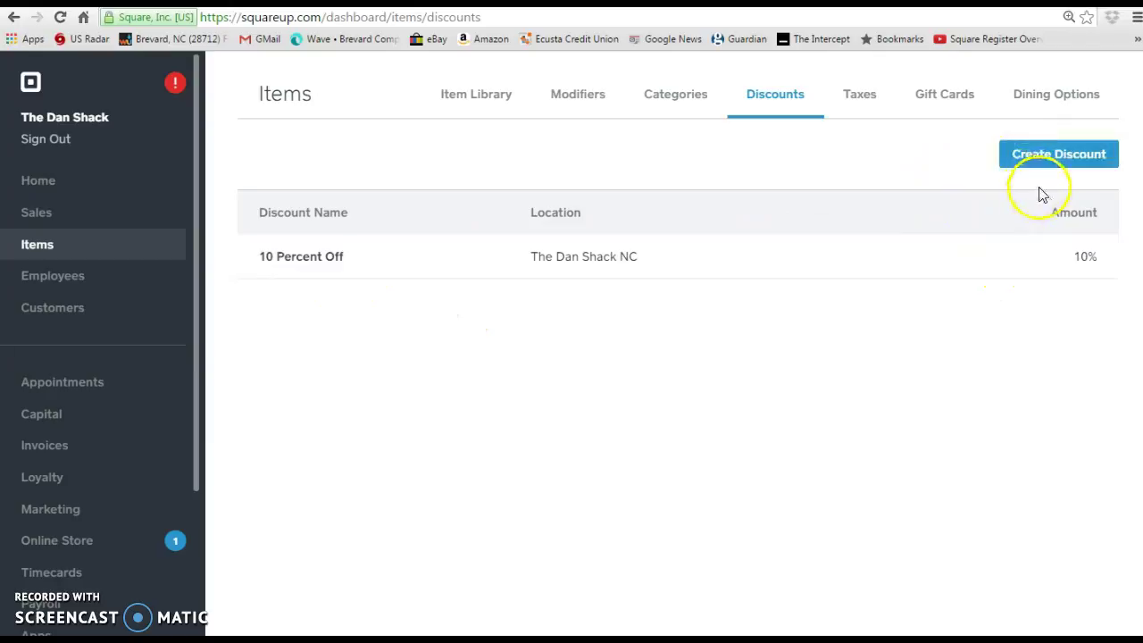
{"action": "left_click", "coordinate": [1067, 158]}
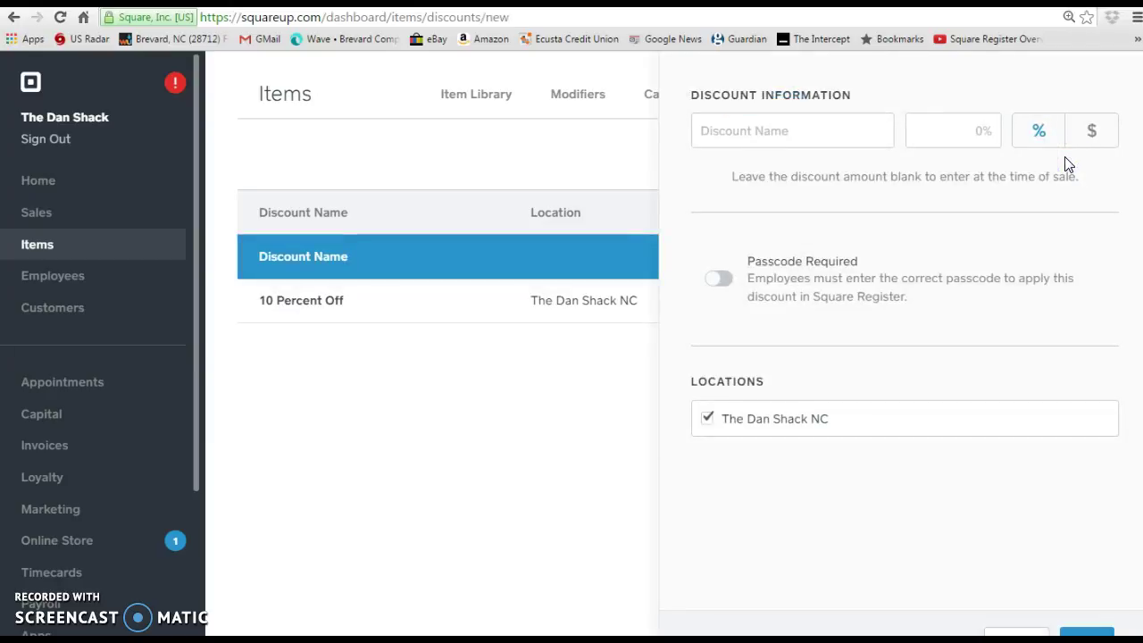
{"action": "left_click", "coordinate": [768, 130]}
{"action": "type", "text": "20 Percent Off"}
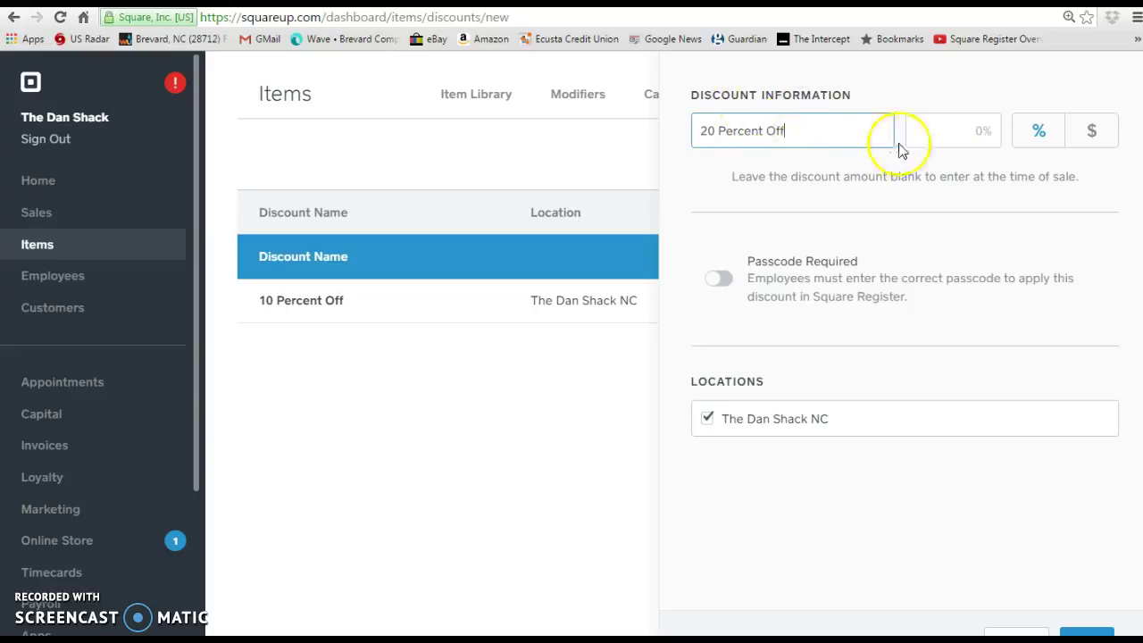
{"action": "left_click", "coordinate": [956, 136]}
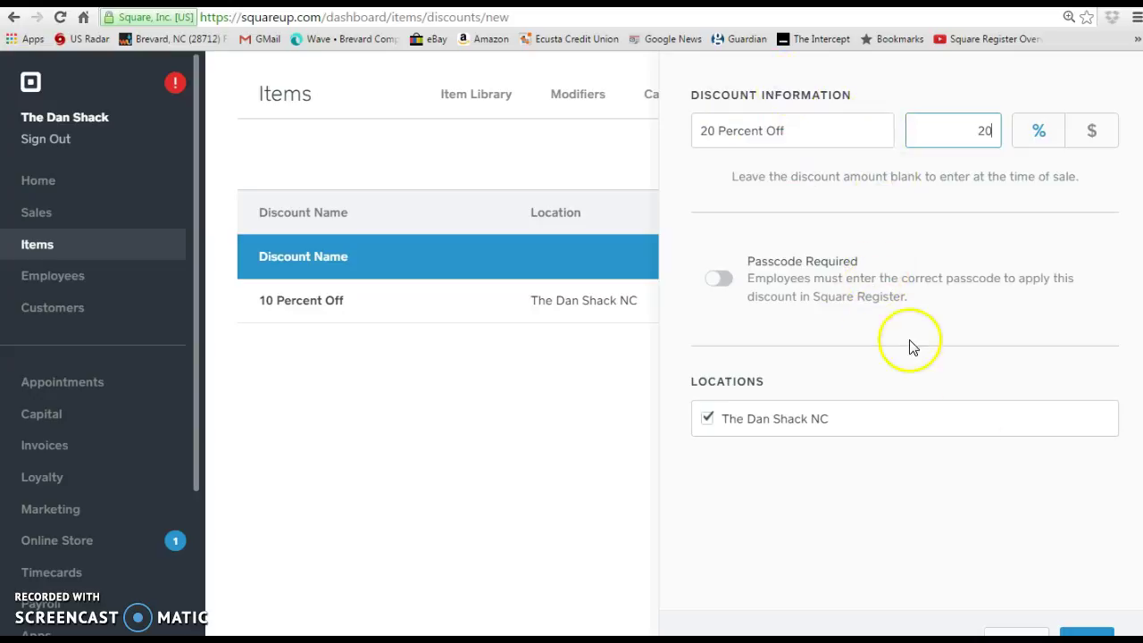
{"action": "left_click", "coordinate": [1087, 633]}
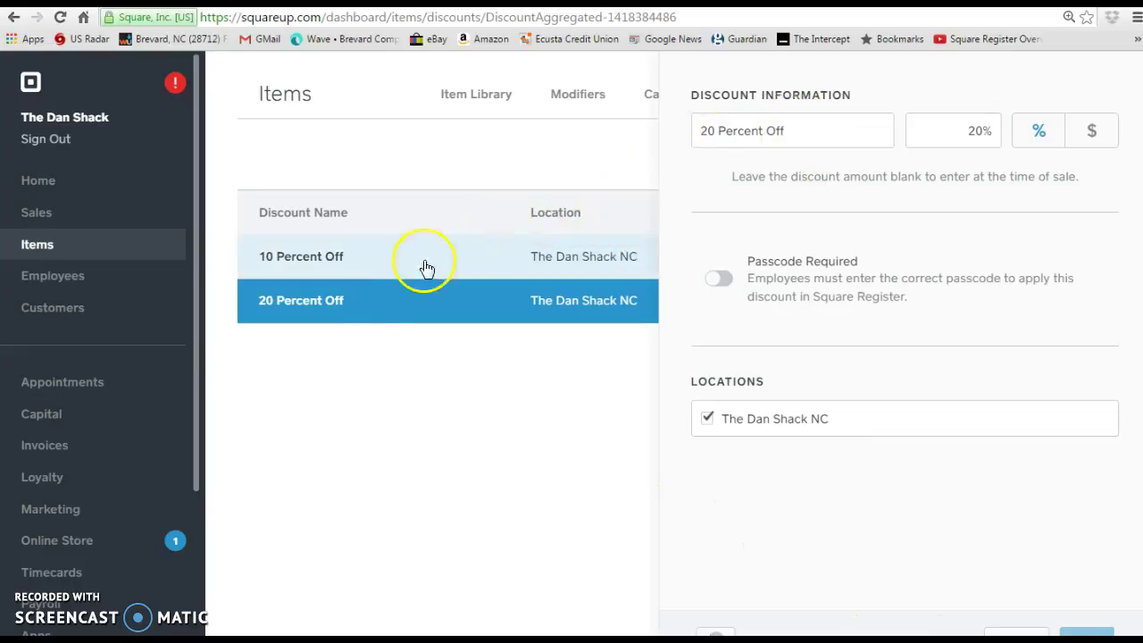
{"action": "left_click", "coordinate": [530, 141]}
{"action": "left_click", "coordinate": [475, 103]}
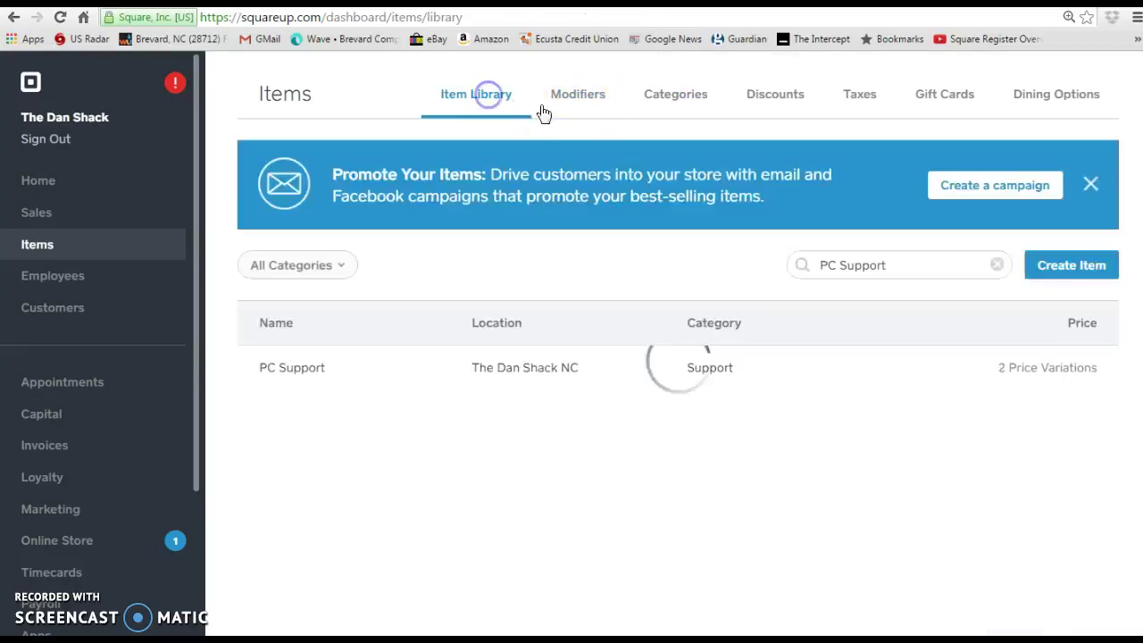
Step: Fill in a new tax named "Florida State Tax" at 6%, using the Add Tax to Item Price option
{"action": "left_click", "coordinate": [869, 102]}
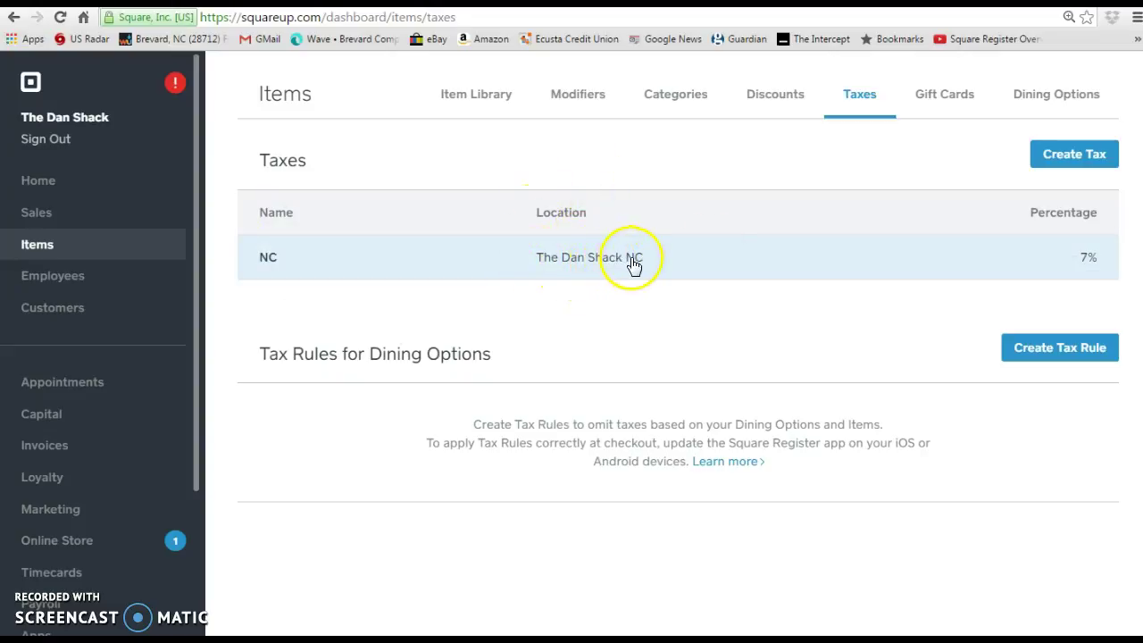
{"action": "left_click", "coordinate": [1079, 155]}
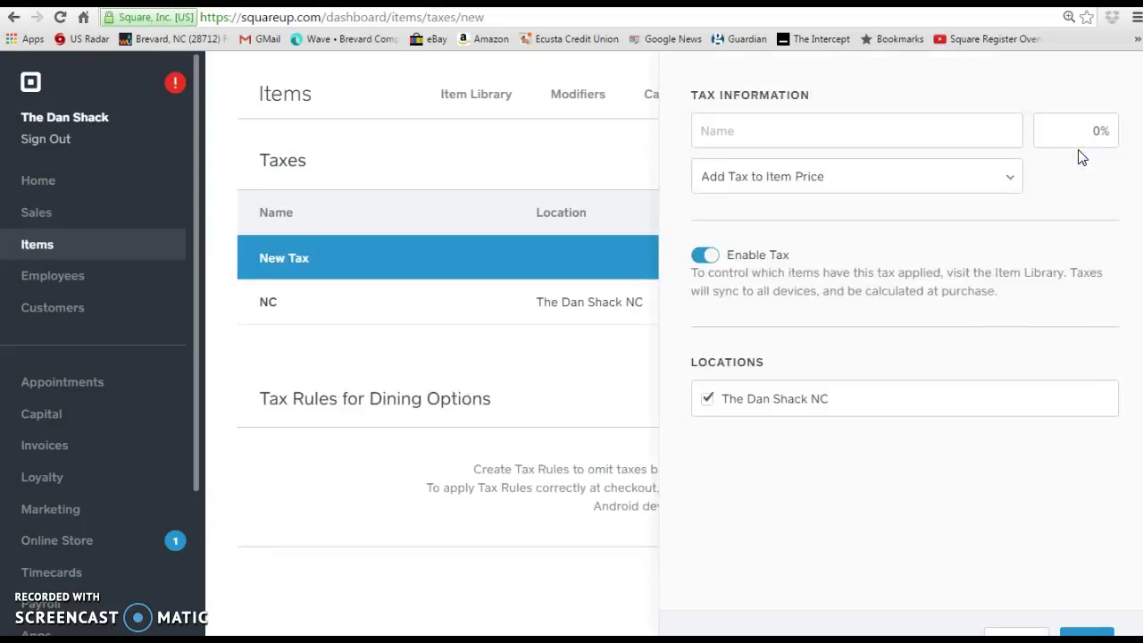
{"action": "left_click", "coordinate": [815, 129]}
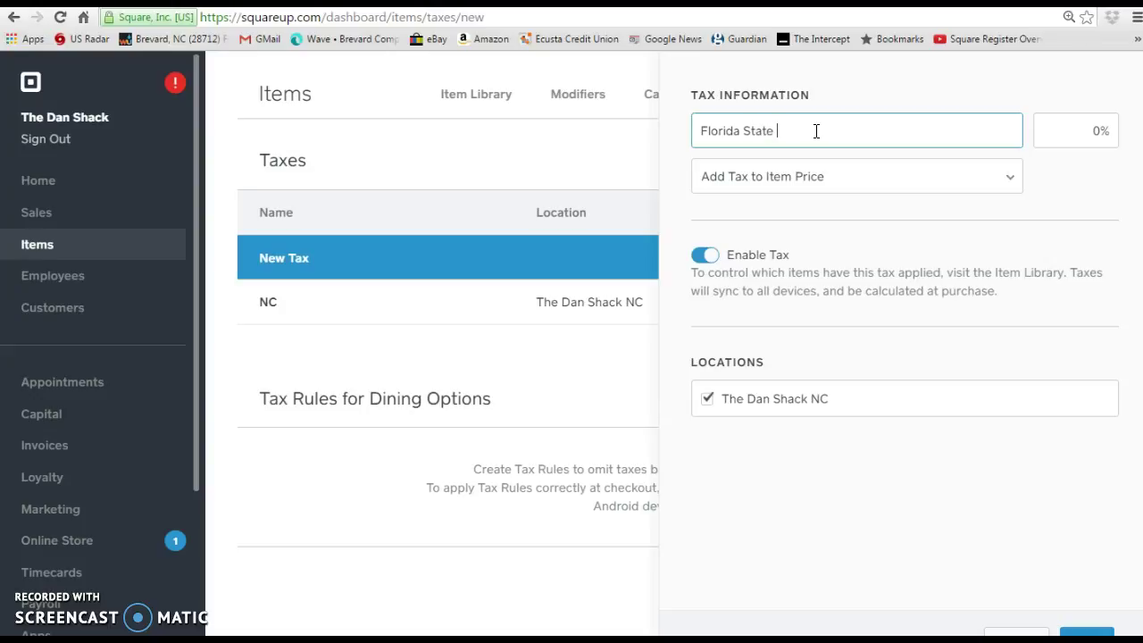
{"action": "left_click", "coordinate": [1112, 132]}
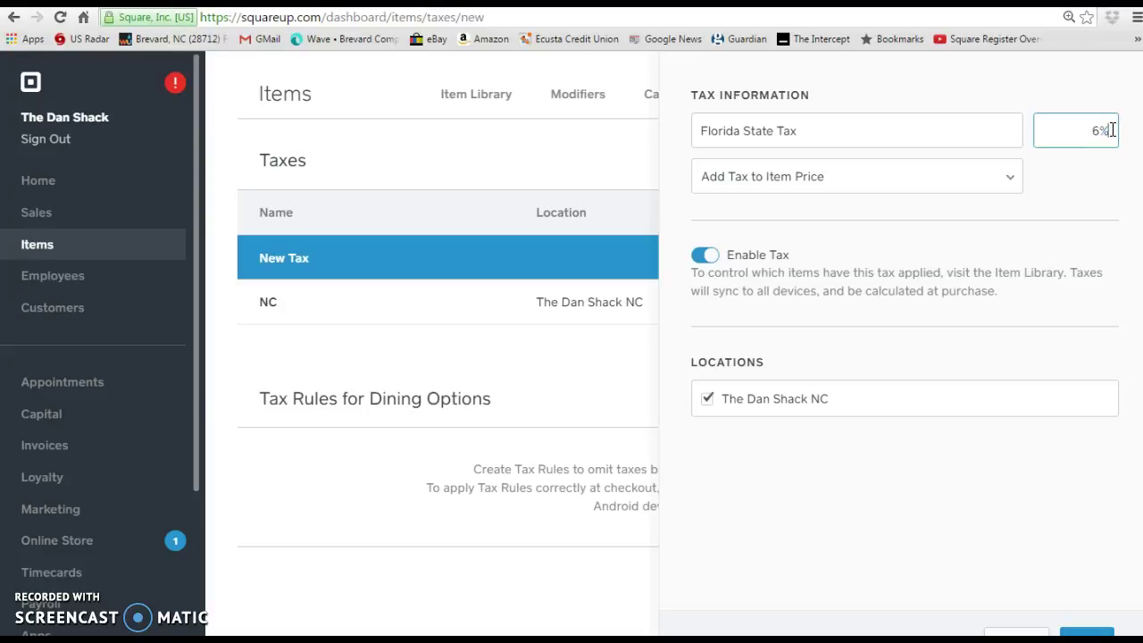
{"action": "key", "text": "Tab"}
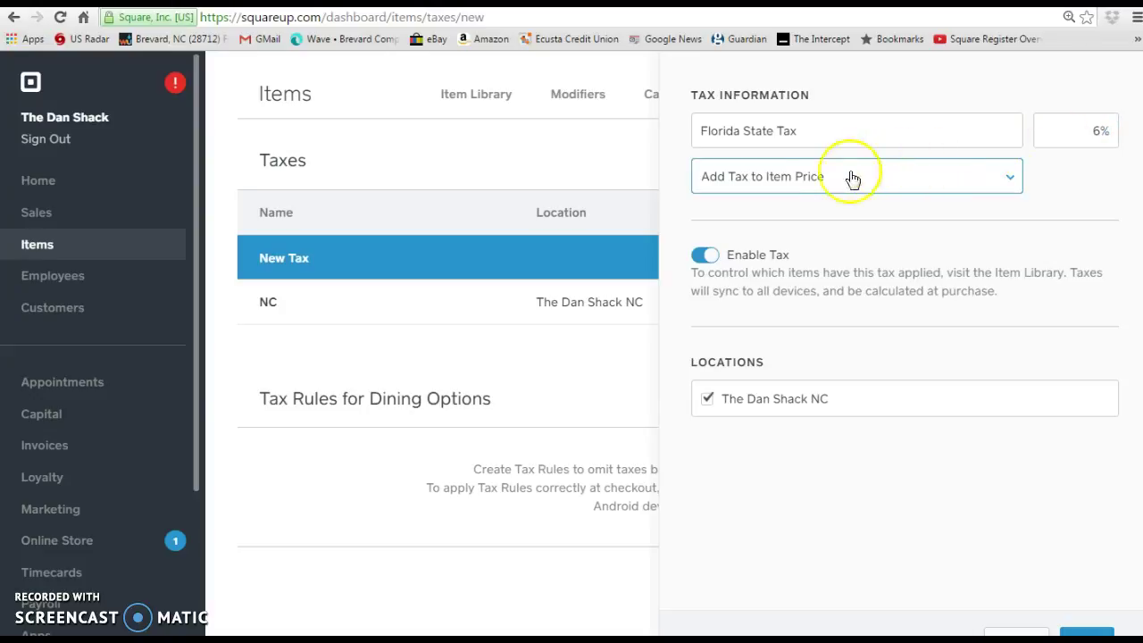
{"action": "left_click", "coordinate": [926, 173]}
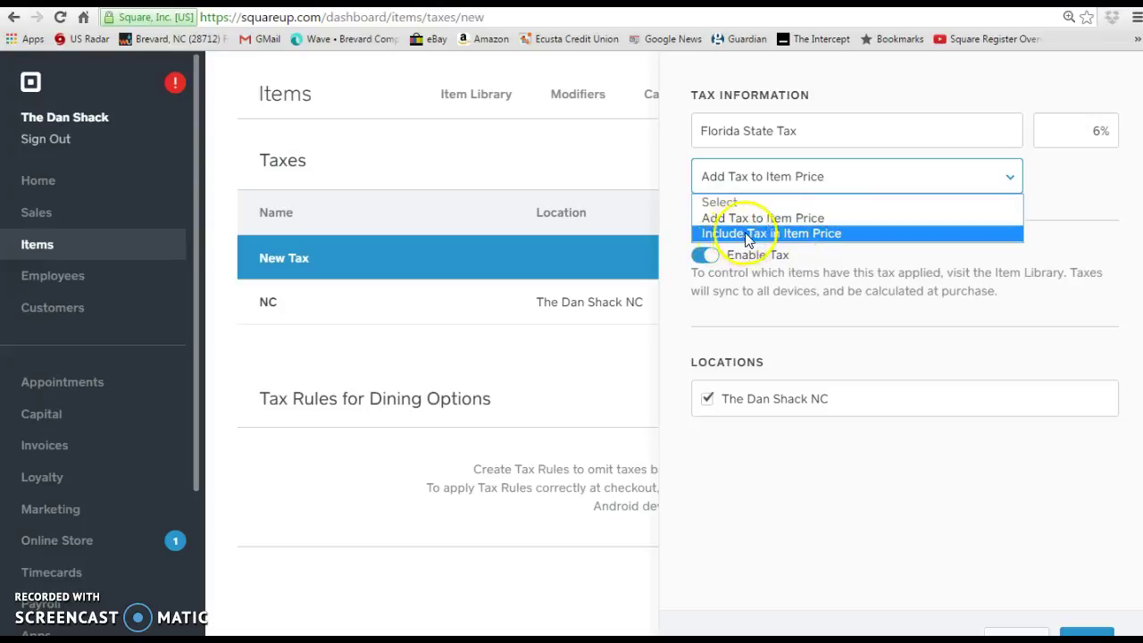
{"action": "left_click", "coordinate": [815, 222]}
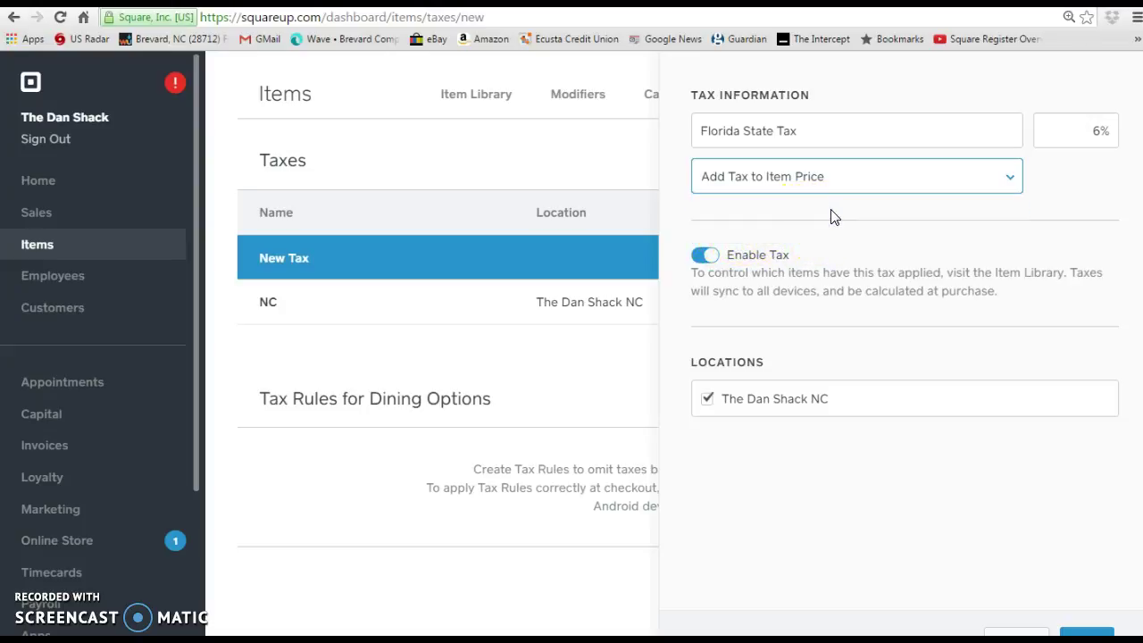